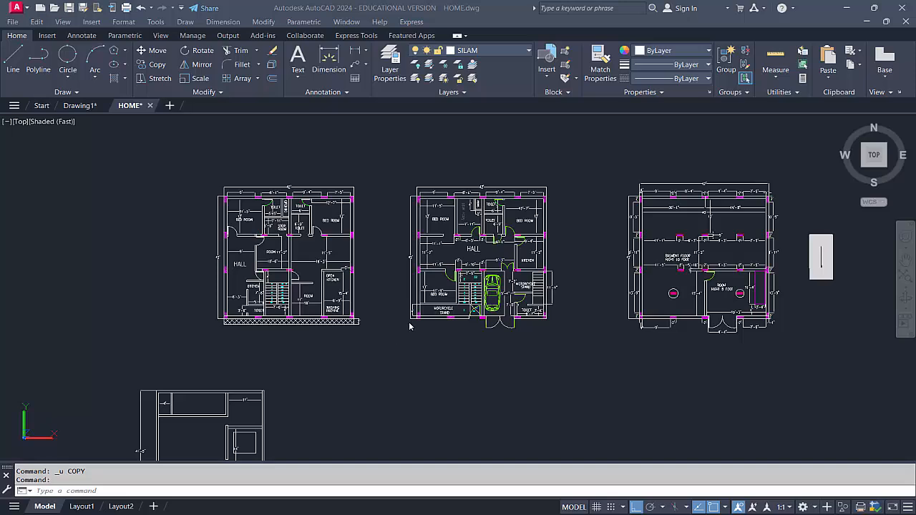
# Move the entire leftmost floor plan with its dimensions and labels about 640 units horizontally to the left
pyautogui.click(77, 93)
pyautogui.click(165, 177)
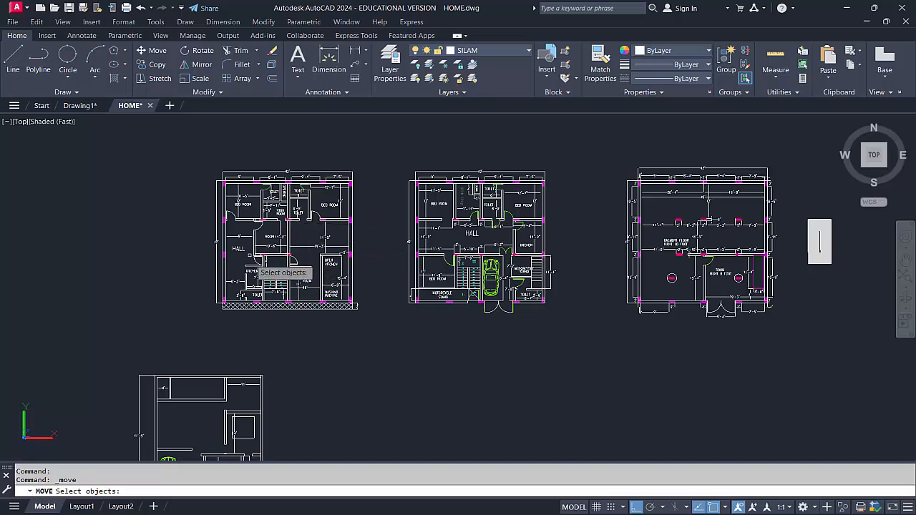
pyautogui.click(202, 161)
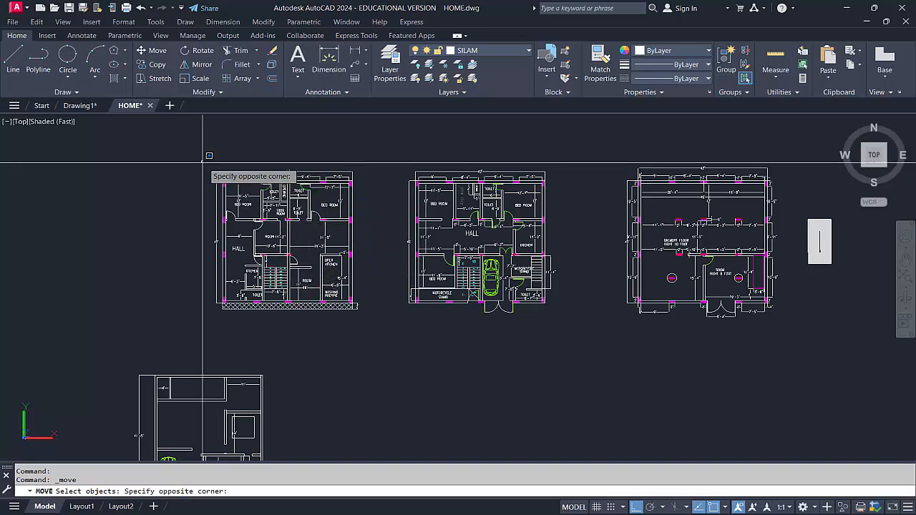
pyautogui.click(374, 319)
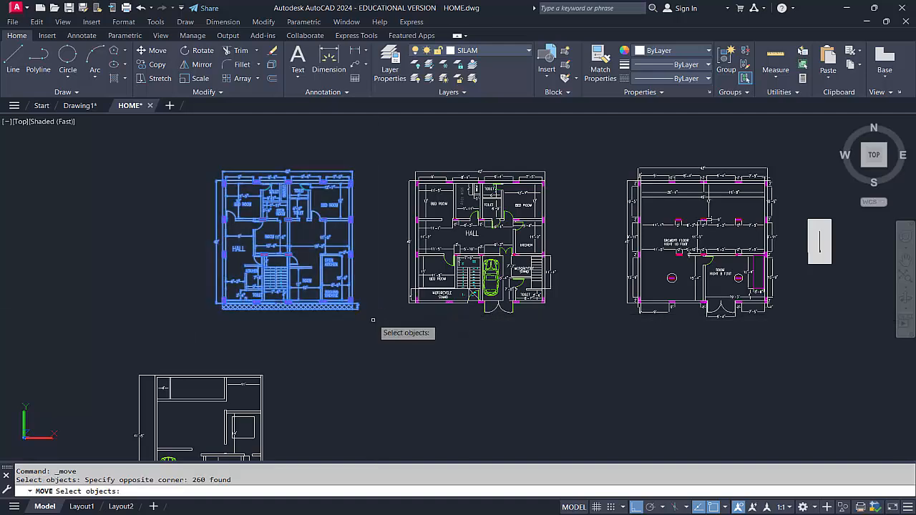
pyautogui.press('Return')
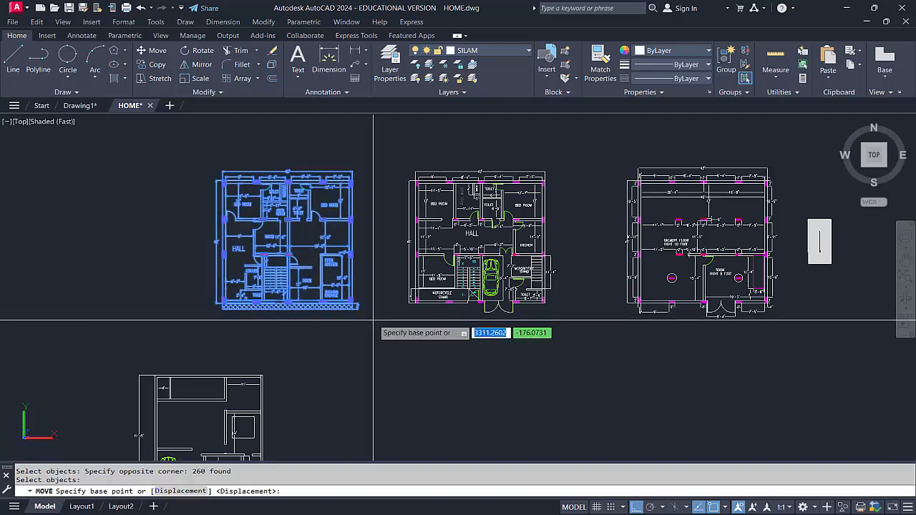
pyautogui.click(381, 315)
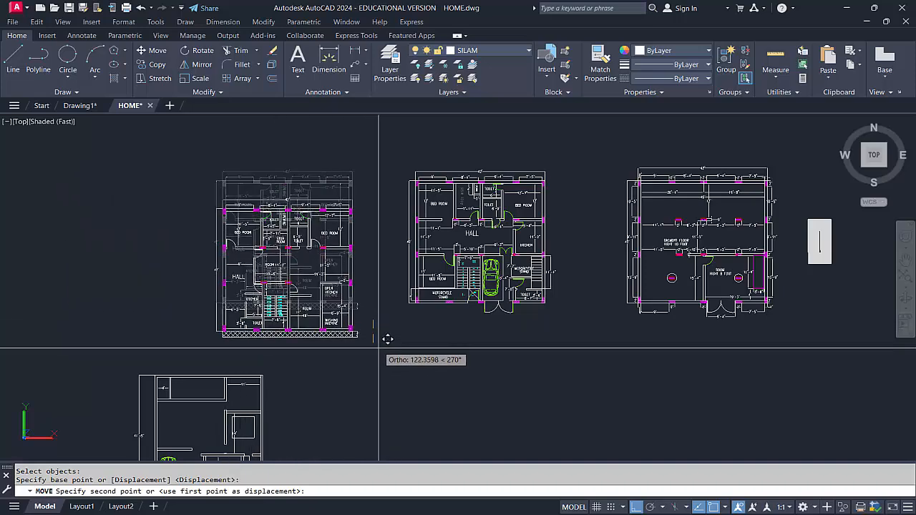
pyautogui.click(217, 311)
# Move the door of the upper-right bedroom in the leftmost plan horizontally into the empty space beyond the right outer wall
pyautogui.moveTo(242, 317); pyautogui.dragTo(272, 319, button='middle')
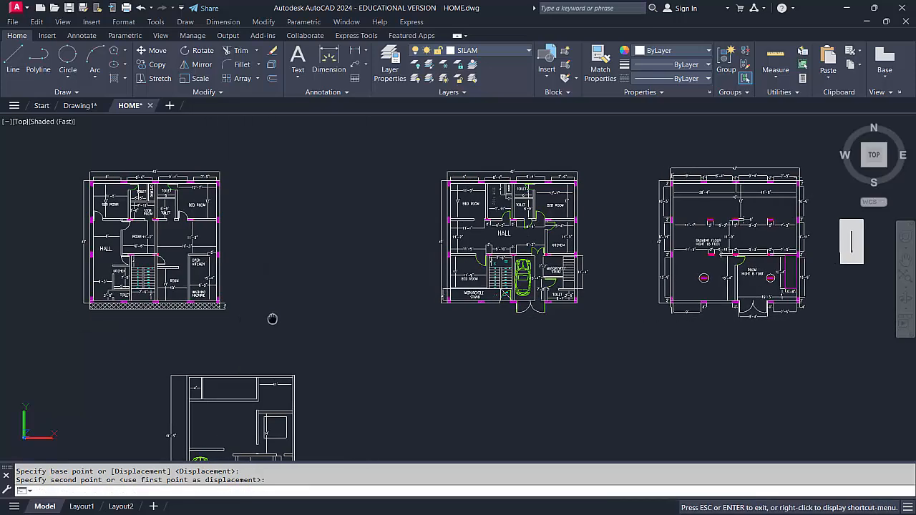
pyautogui.scroll(2, 277, 315)
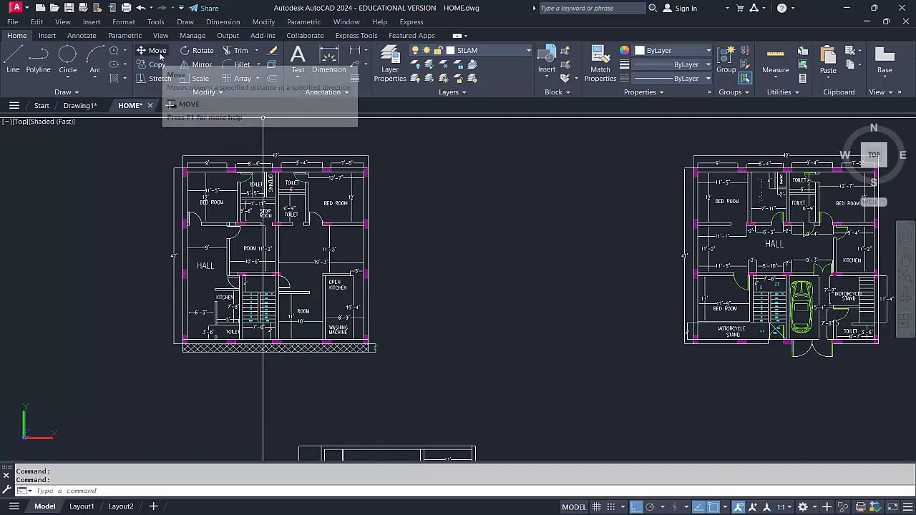
pyautogui.scroll(8, 313, 250)
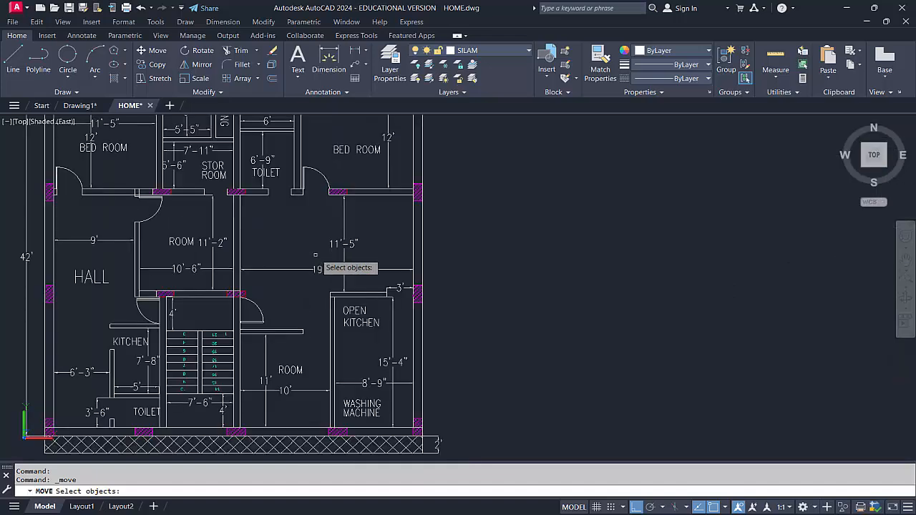
pyautogui.scroll(-2, 306, 304)
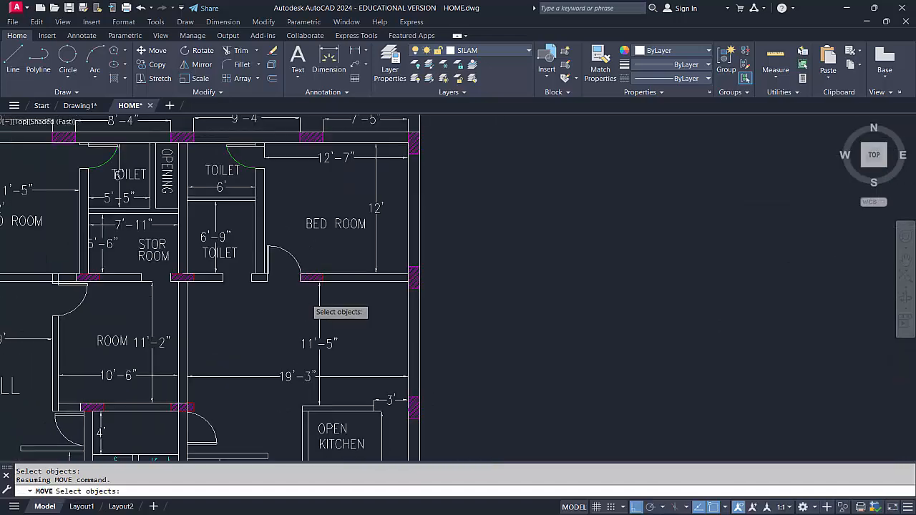
pyautogui.scroll(3, 289, 269)
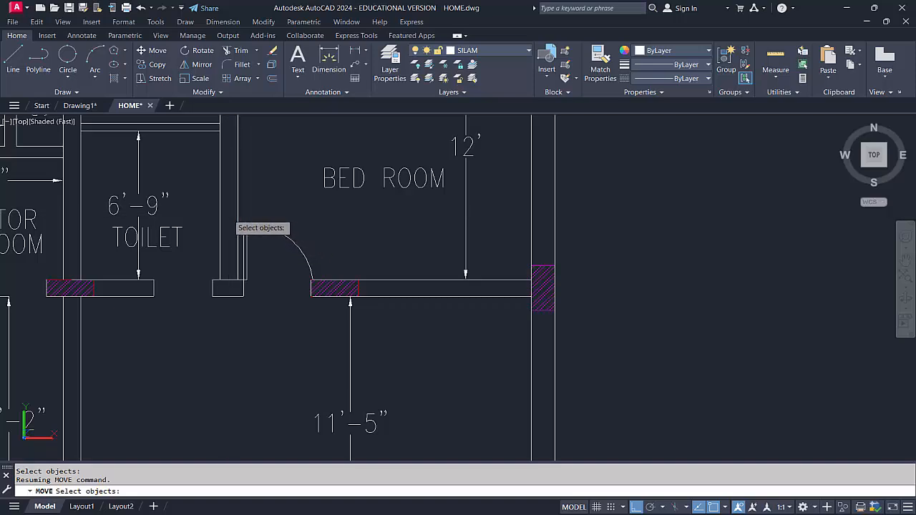
pyautogui.click(228, 215)
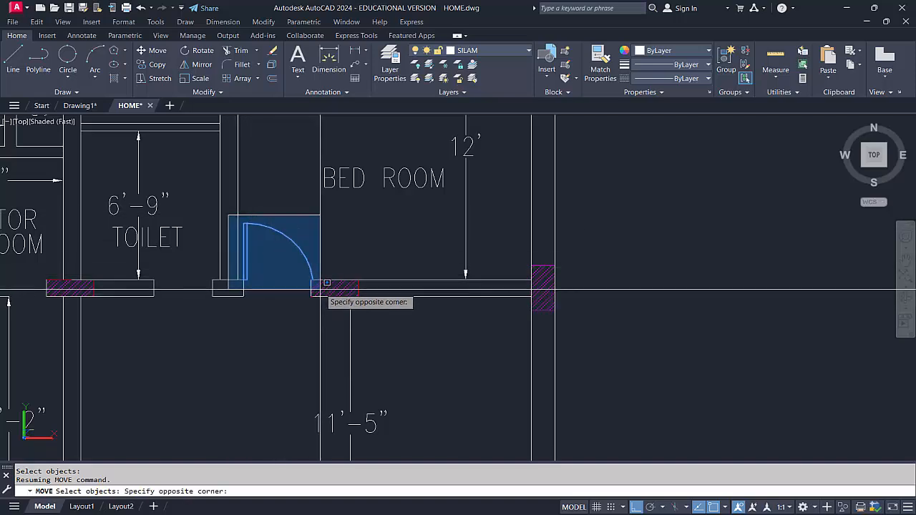
pyautogui.click(320, 288)
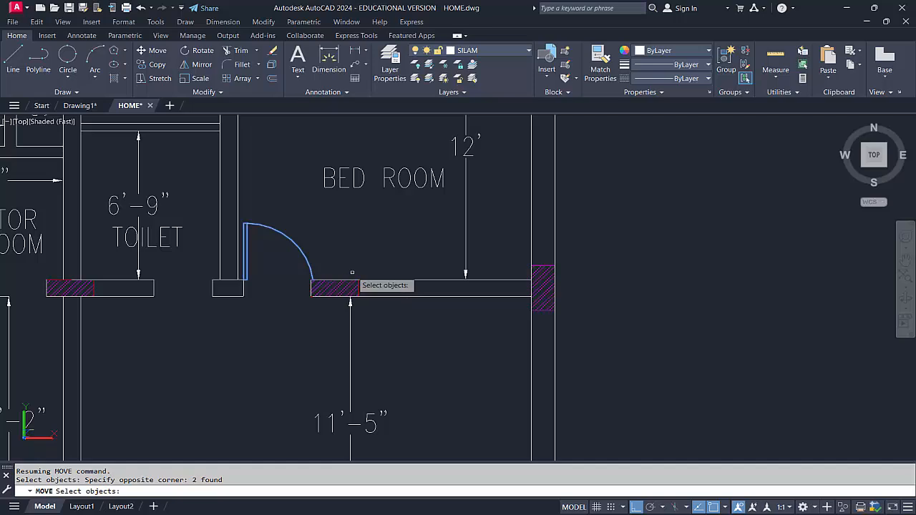
pyautogui.press('Return')
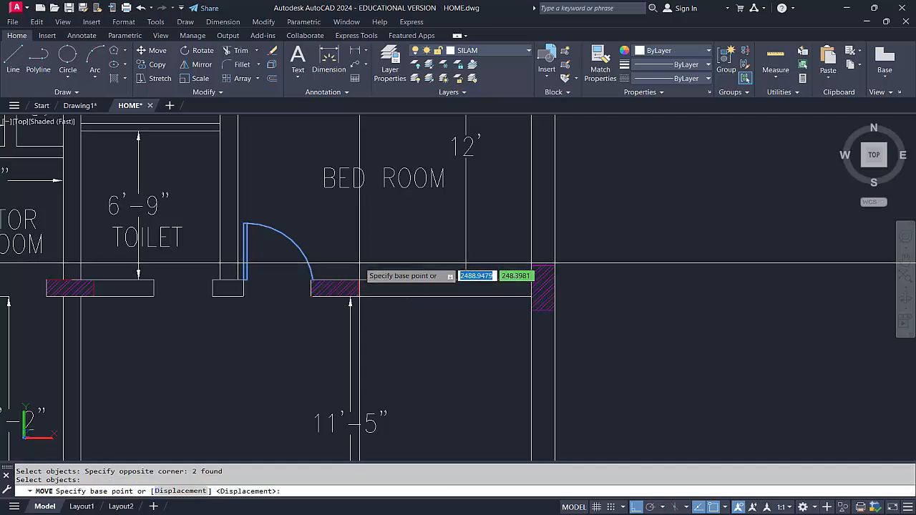
pyautogui.click(369, 263)
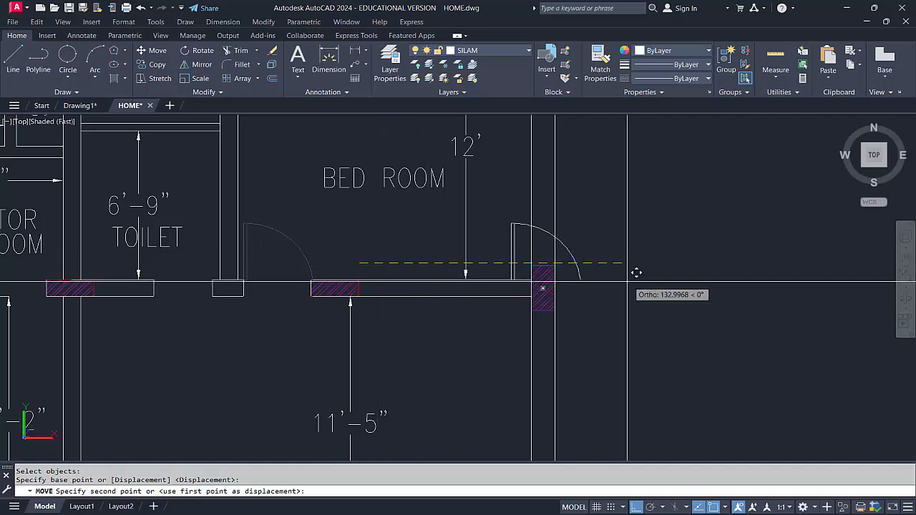
pyautogui.click(712, 290)
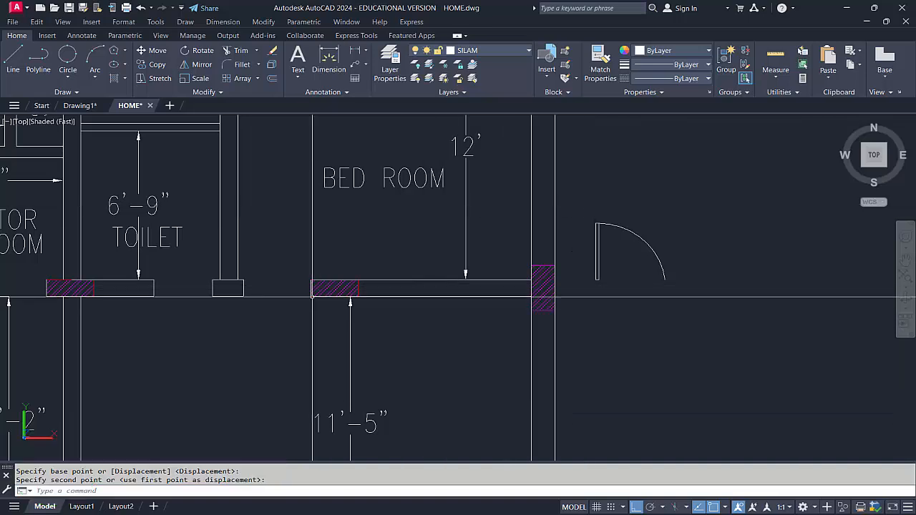
# Move the door back into the upper-right bedroom's opening, placing the swing arc's end at the adjoining wall's corner
pyautogui.scroll(-2, 307, 300)
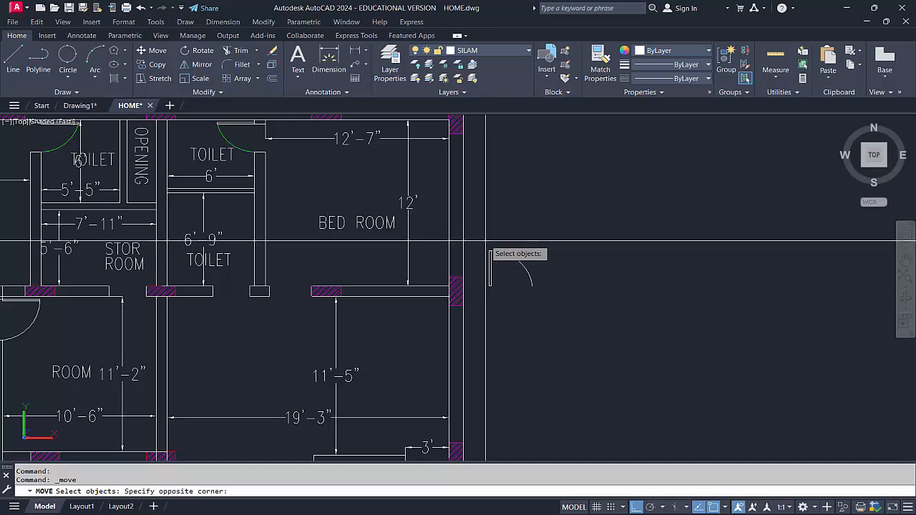
pyautogui.click(556, 309)
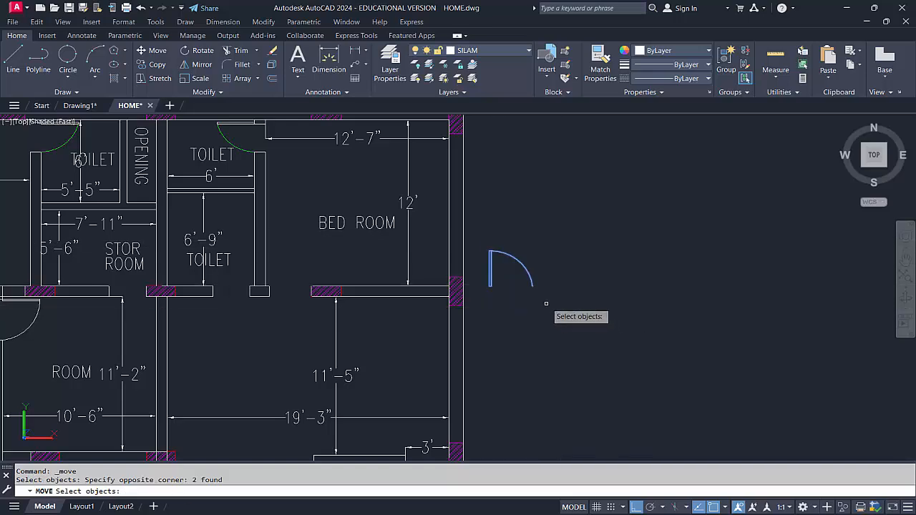
pyautogui.press('Return')
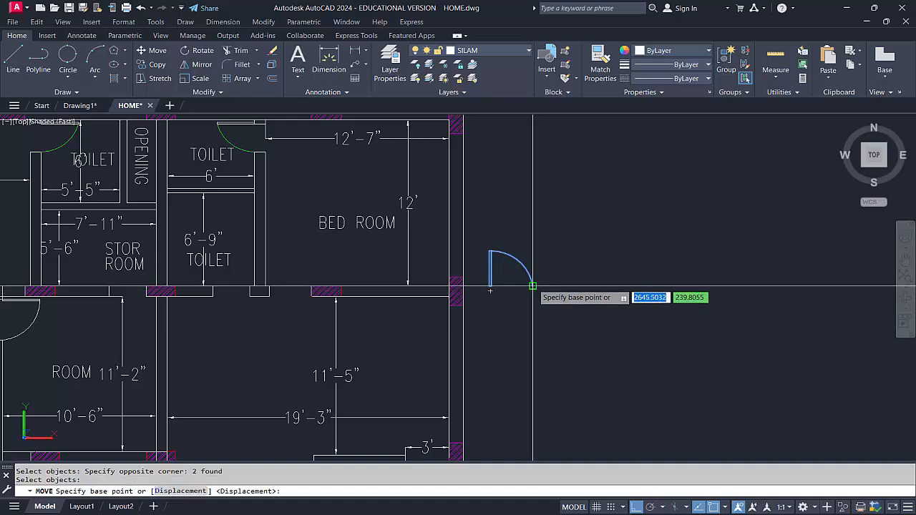
pyautogui.click(532, 286)
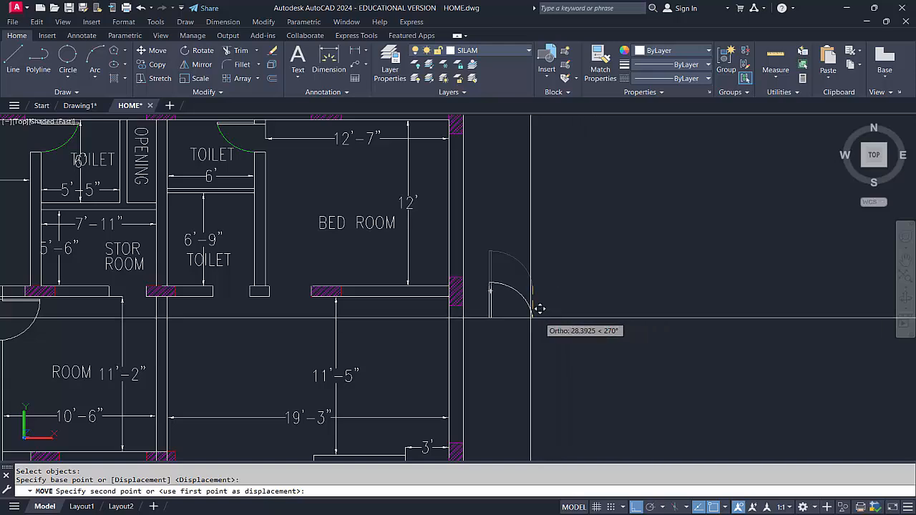
pyautogui.scroll(5, 356, 281)
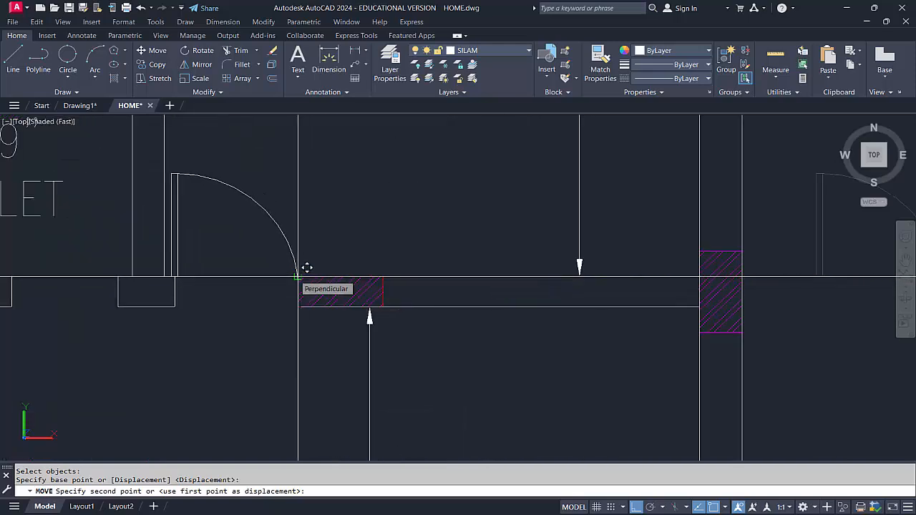
pyautogui.click(306, 267)
pyautogui.scroll(-5, 246, 343)
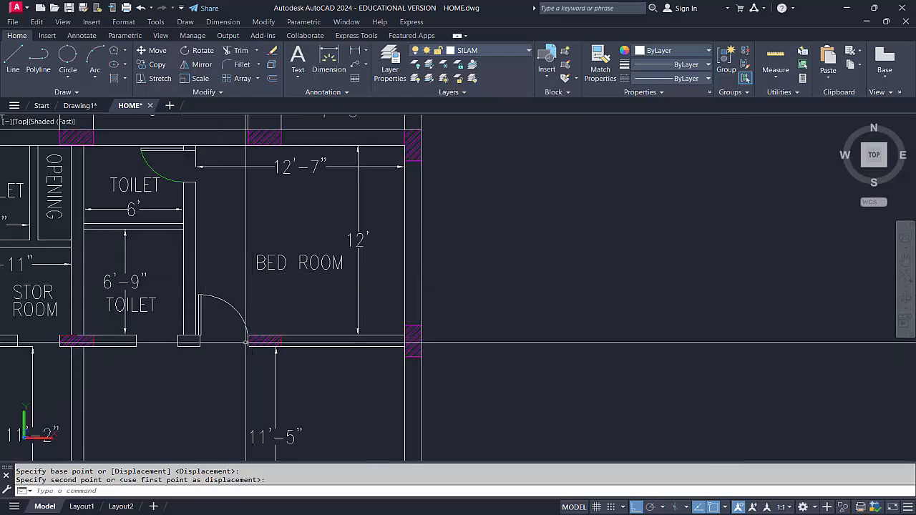
# Move the BED ROOM label in the upper-right bedroom straight up to just below the 12'-7" dimension
pyautogui.scroll(-2, 460, 301)
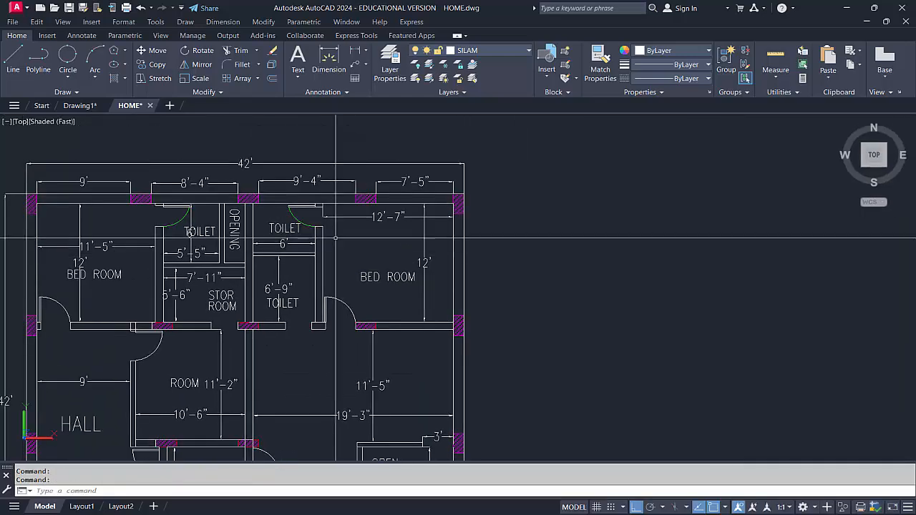
pyautogui.scroll(5, 327, 262)
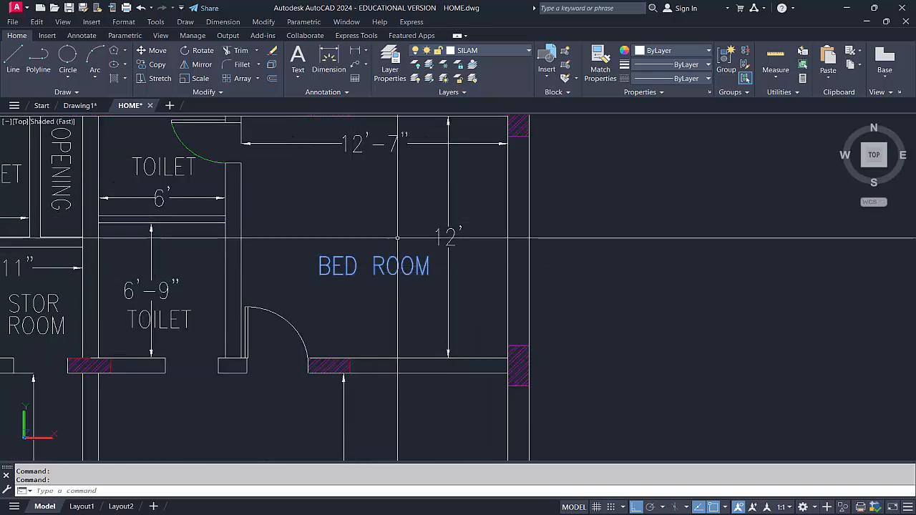
pyautogui.moveTo(399, 221); pyautogui.dragTo(389, 261, button='middle')
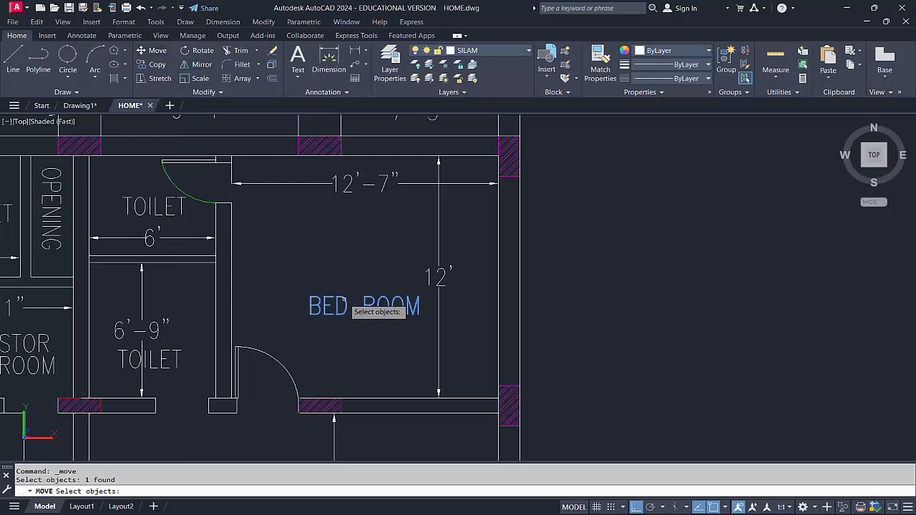
pyautogui.press('Return')
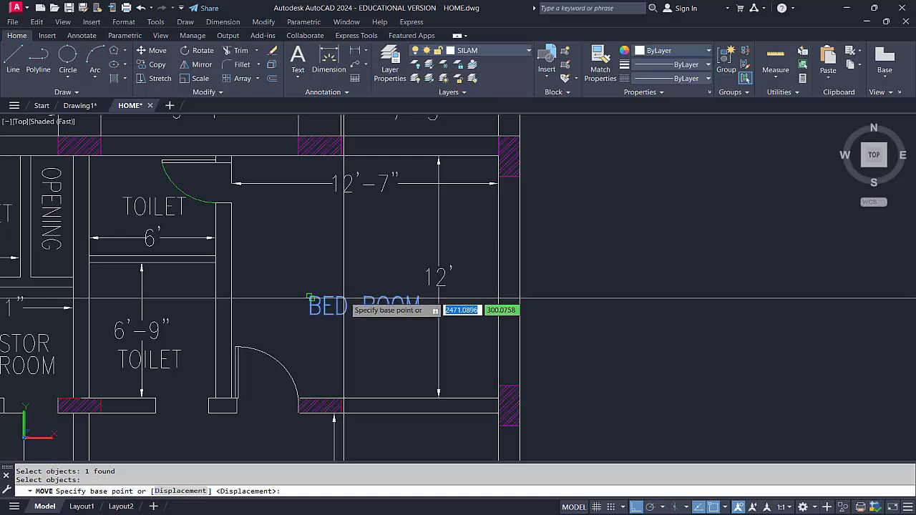
pyautogui.click(313, 289)
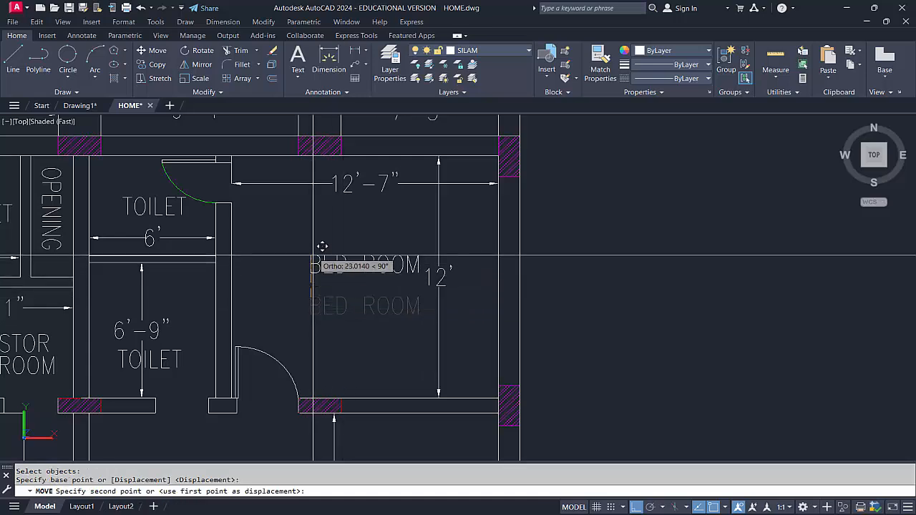
pyautogui.click(320, 215)
# Move the same BED ROOM label straight down to around the middle of the room
pyautogui.click(355, 239)
pyautogui.click(334, 224)
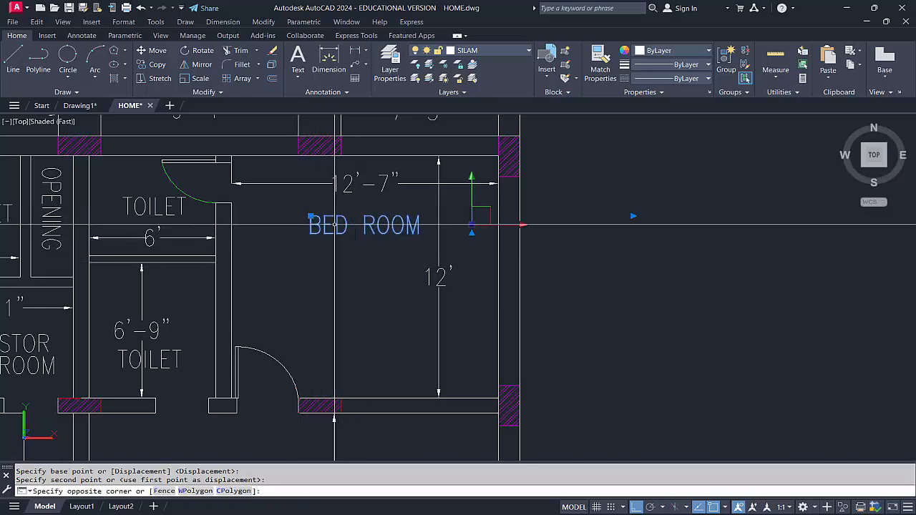
pyautogui.write('m')
pyautogui.press('Return')
pyautogui.click(338, 228)
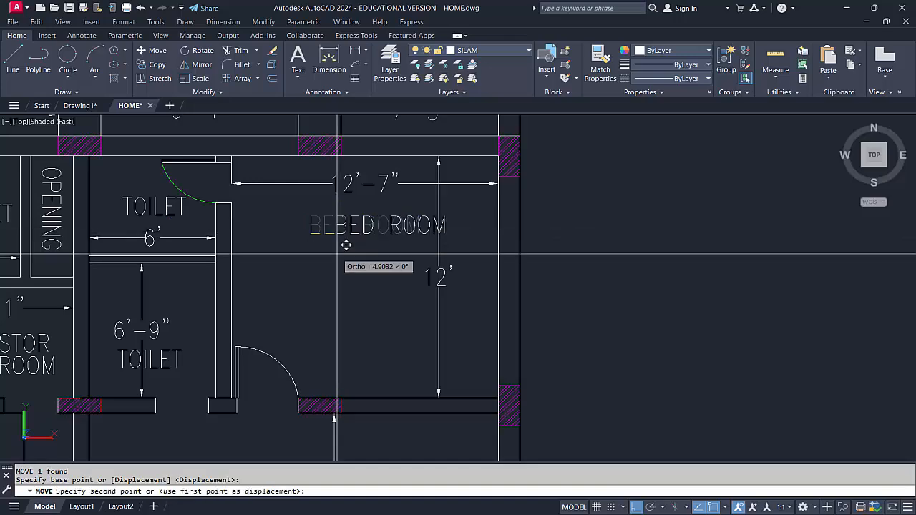
pyautogui.click(338, 290)
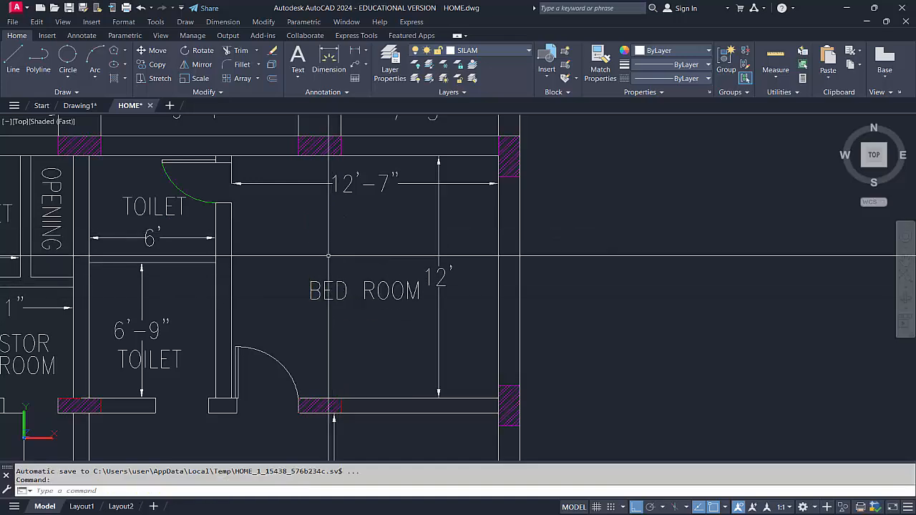
pyautogui.scroll(-5, 340, 293)
pyautogui.moveTo(339, 265); pyautogui.dragTo(350, 253, button='middle')
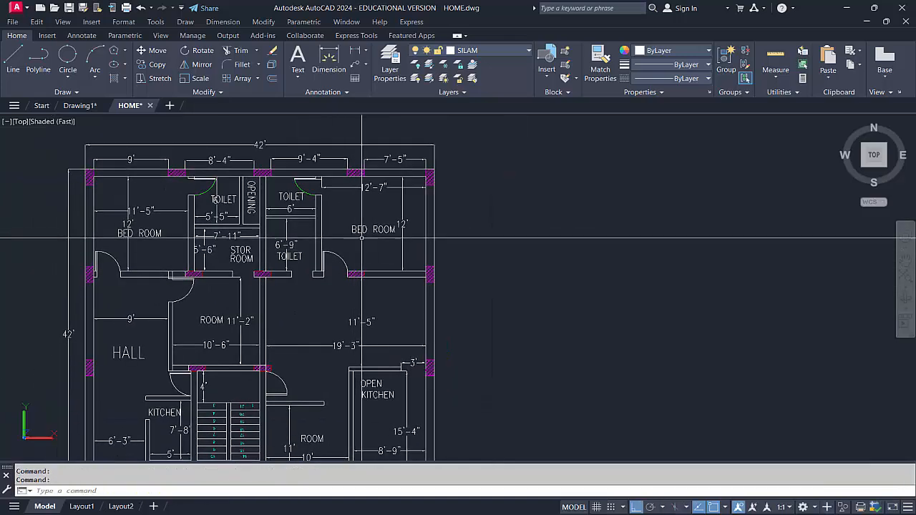
pyautogui.scroll(2, 358, 241)
pyautogui.scroll(-6, 360, 247)
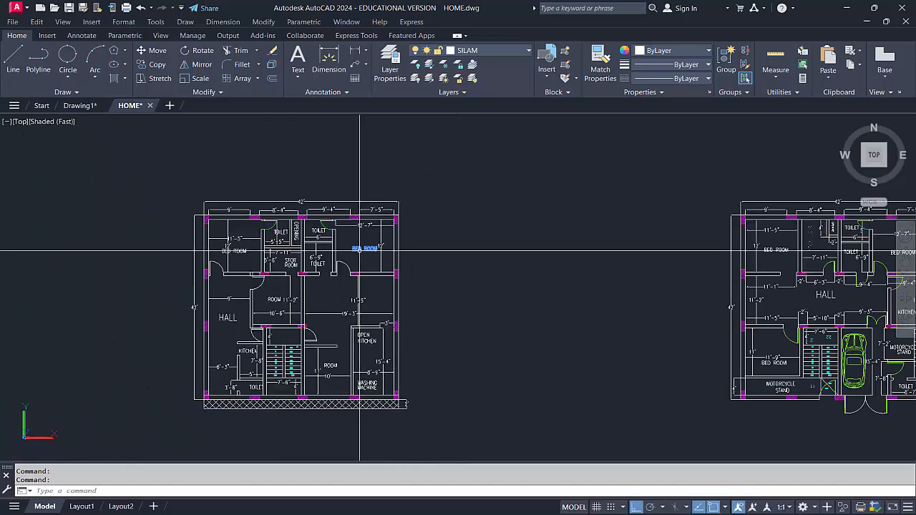
pyautogui.scroll(2, 347, 250)
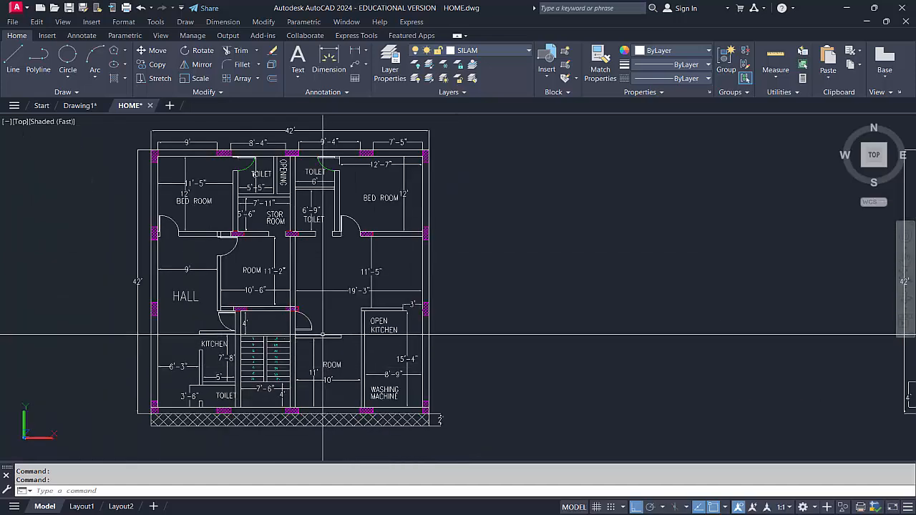
pyautogui.scroll(1, 345, 250)
pyautogui.moveTo(340, 252); pyautogui.dragTo(325, 265, button='middle')
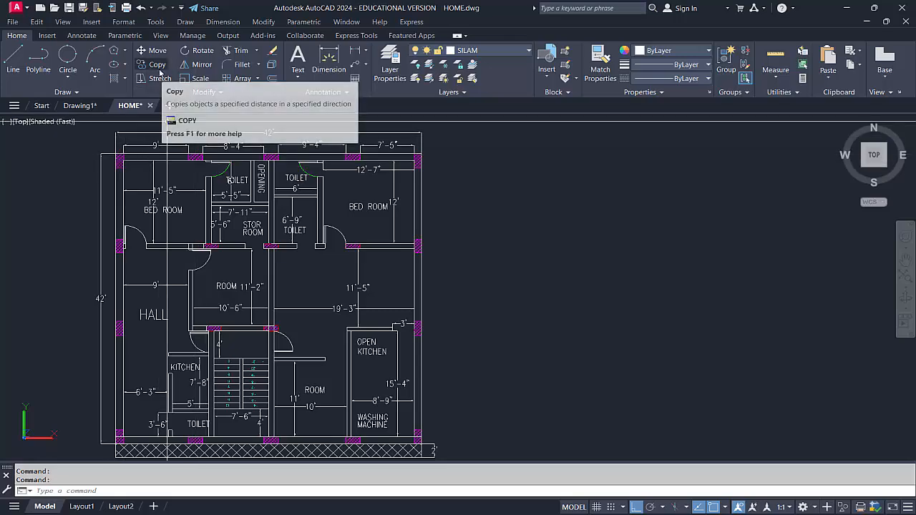
# Copy the BED ROOM label in the upper-right bedroom three times in one vertical line, two copies below it and one above
pyautogui.scroll(6, 333, 205)
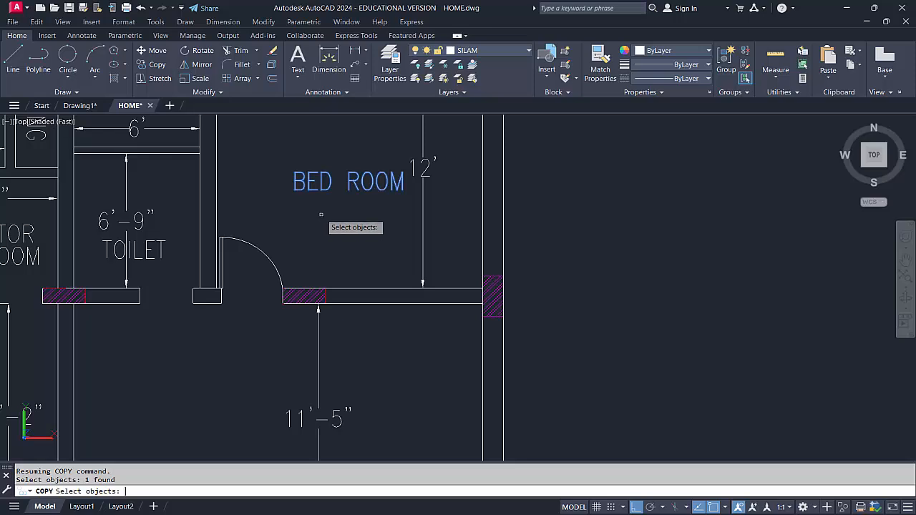
pyautogui.press('Return')
pyautogui.click(306, 200)
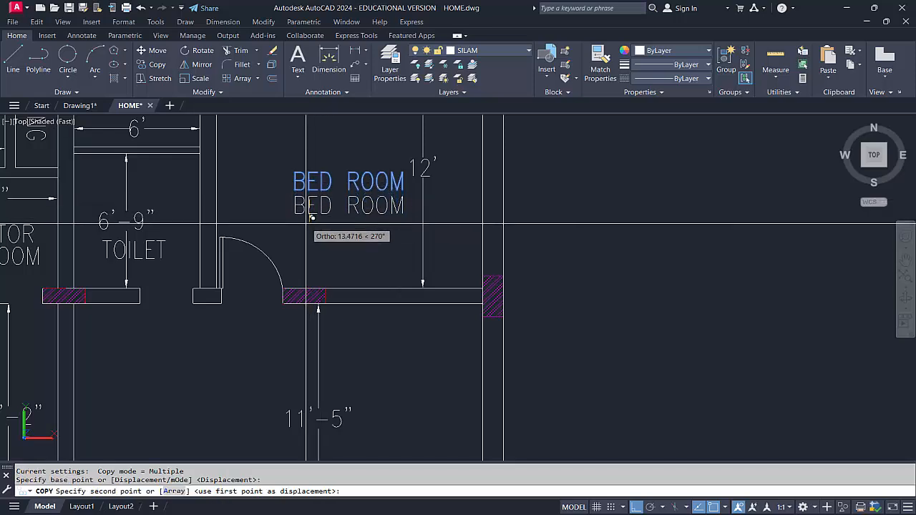
pyautogui.click(305, 232)
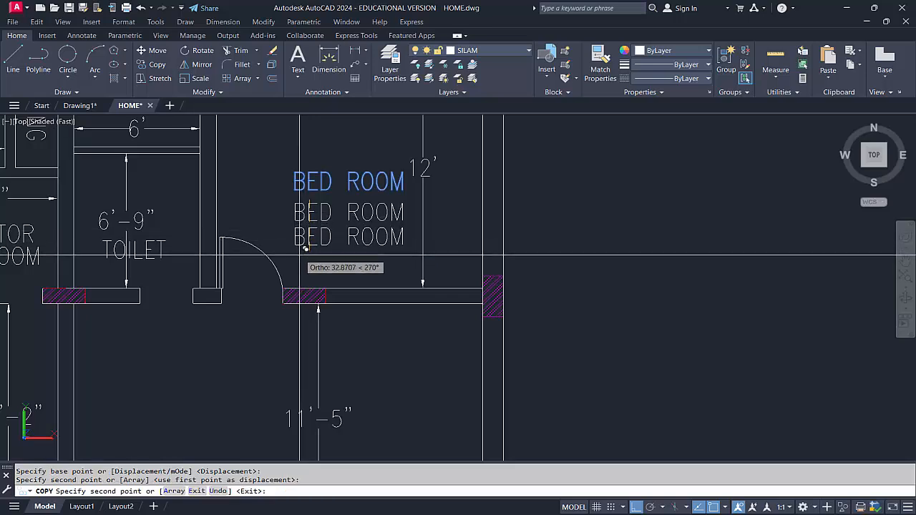
pyautogui.click(300, 259)
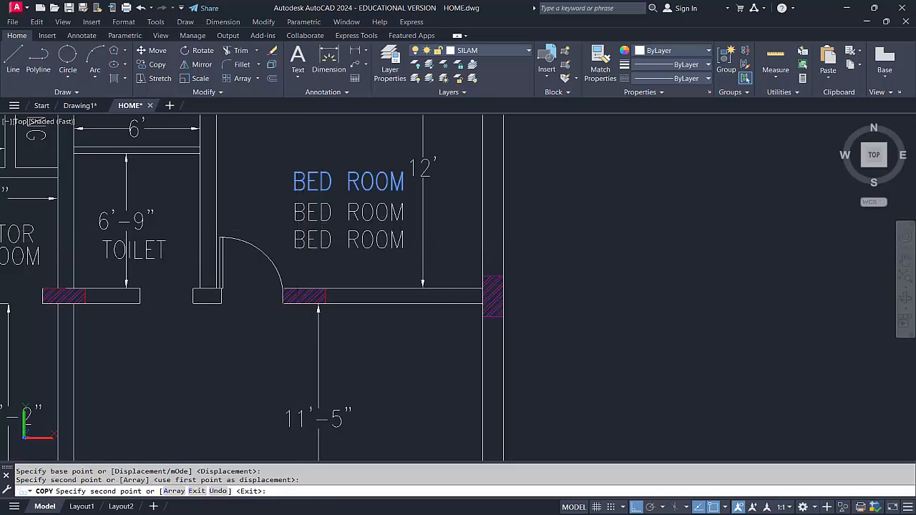
pyautogui.click(306, 158)
pyautogui.press('Escape')
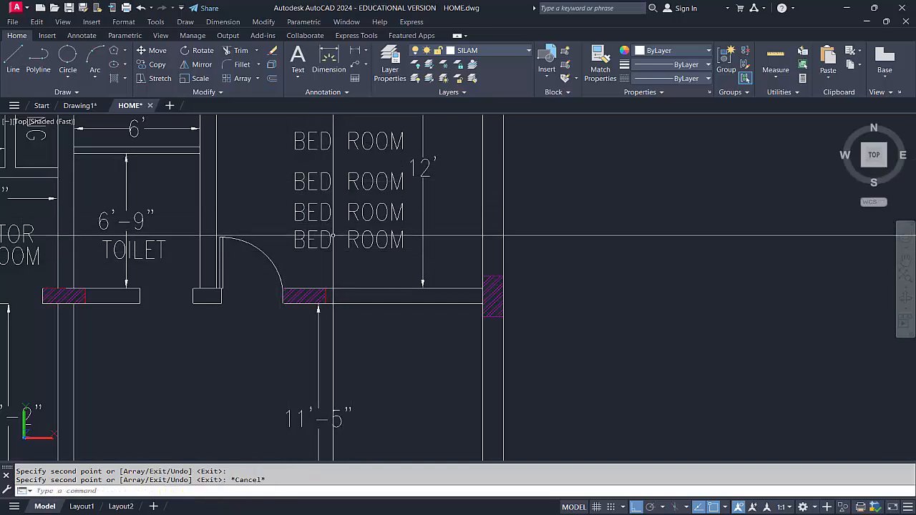
# Erase the three lower BED ROOM labels in the upper-right bedroom, keeping only the topmost copy
pyautogui.click(342, 263)
pyautogui.click(315, 175)
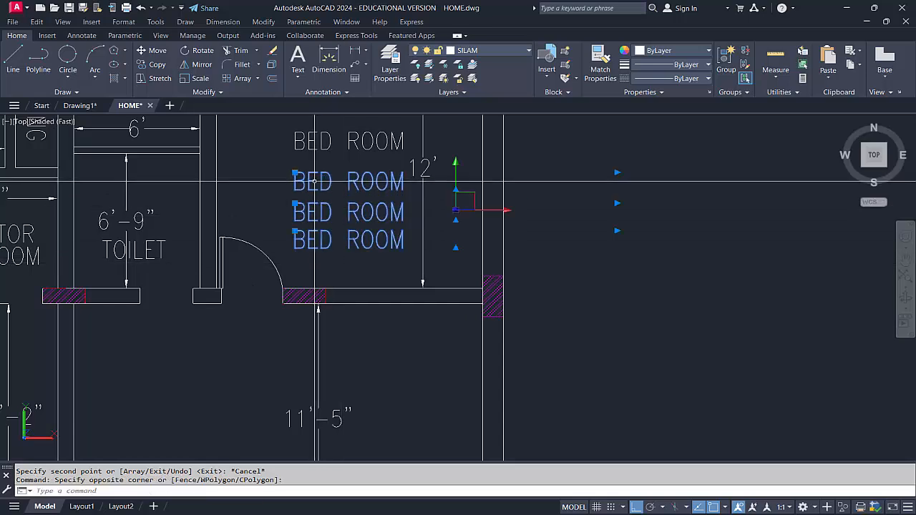
pyautogui.write('e')
pyautogui.press('Return')
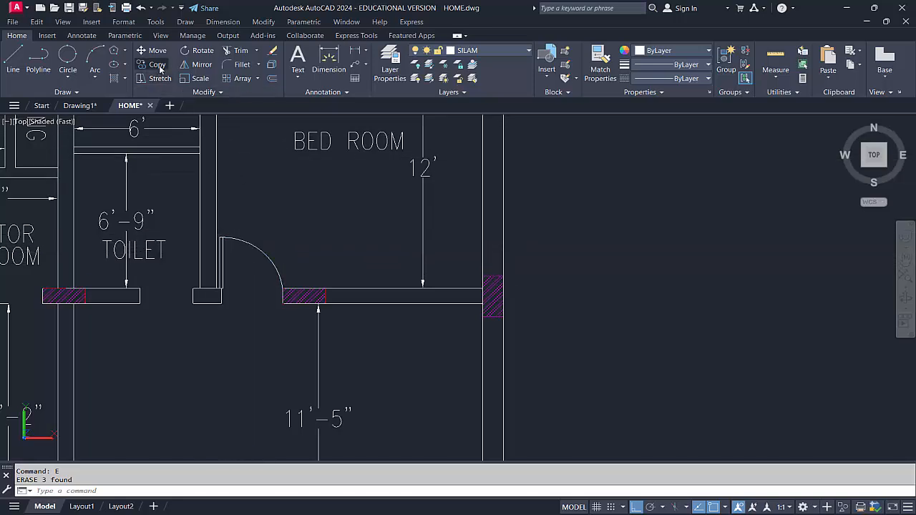
# Copy the upper-right bedroom's door horizontally into the empty space beyond the right outer wall, using the swing arc's end as base point
pyautogui.click(210, 230)
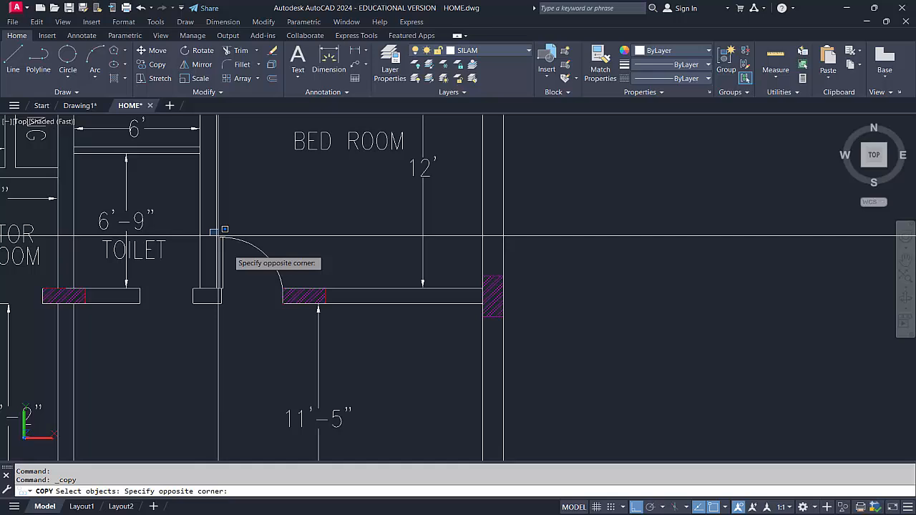
pyautogui.click(298, 286)
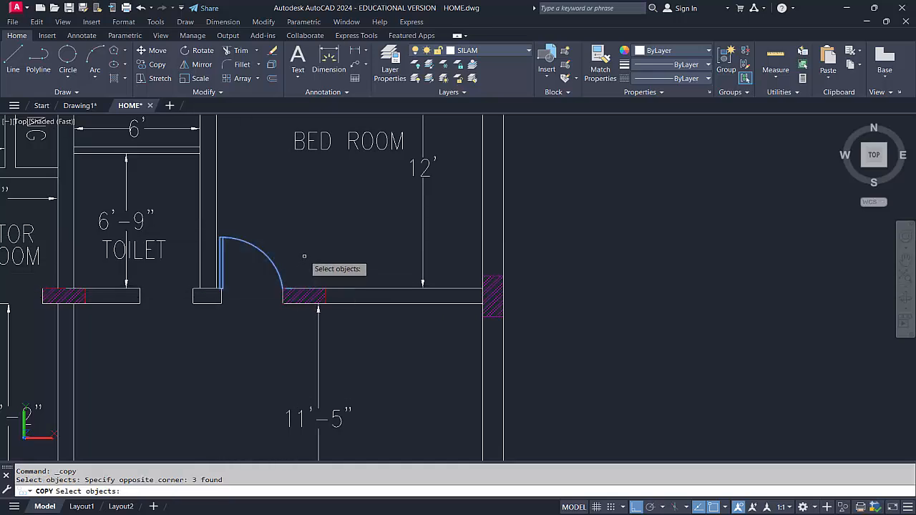
pyautogui.press('Return')
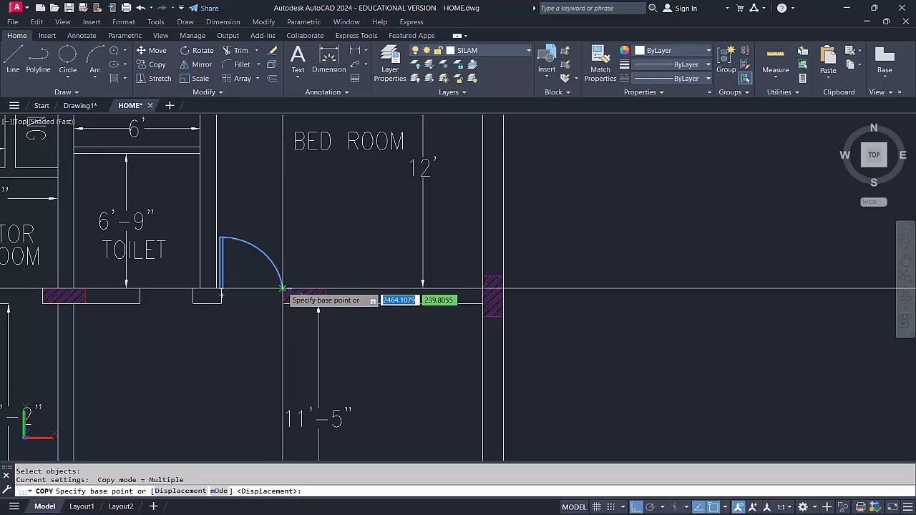
pyautogui.scroll(-4, 530, 276)
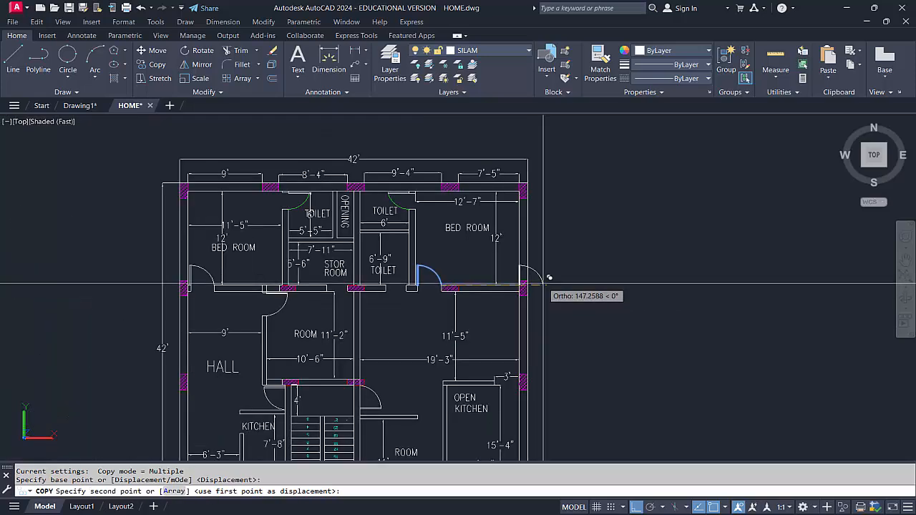
pyautogui.moveTo(536, 280); pyautogui.dragTo(628, 261, button='middle')
pyautogui.scroll(3, 541, 263)
pyautogui.scroll(3, 415, 265)
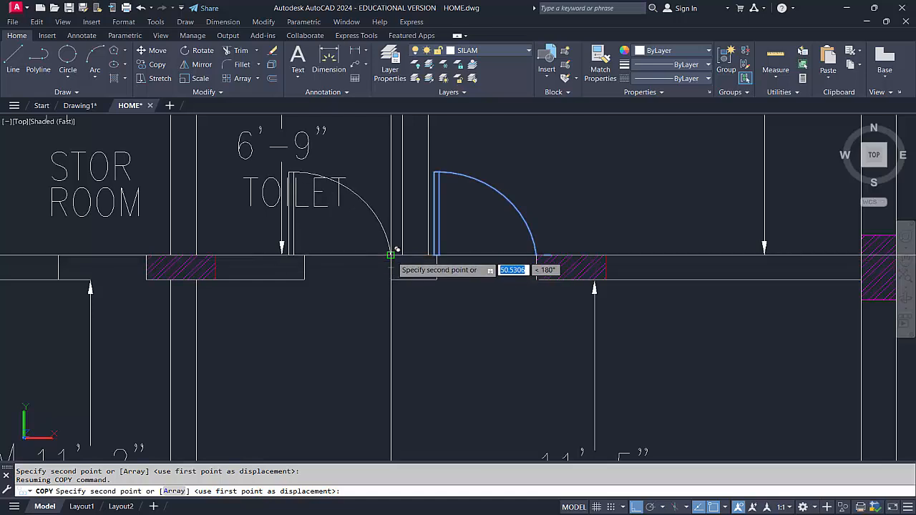
pyautogui.scroll(-2, 391, 255)
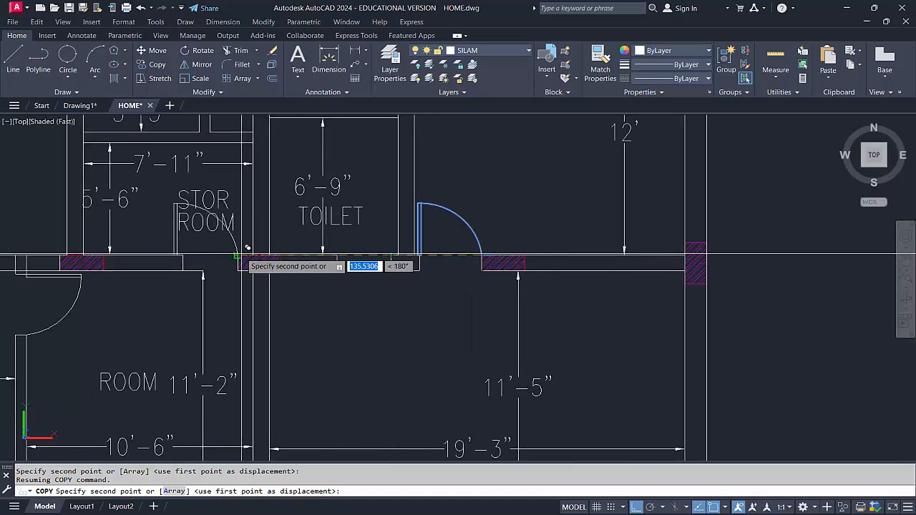
pyautogui.scroll(-3, 255, 282)
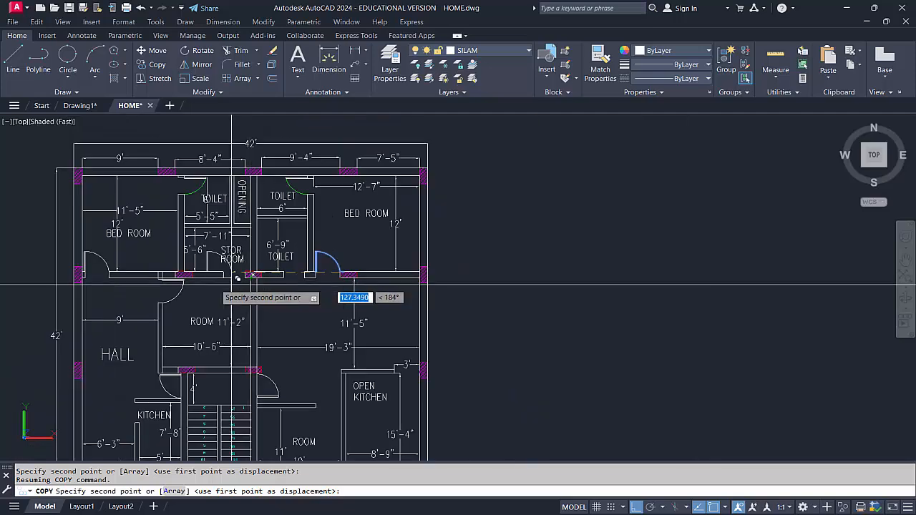
pyautogui.scroll(4, 100, 272)
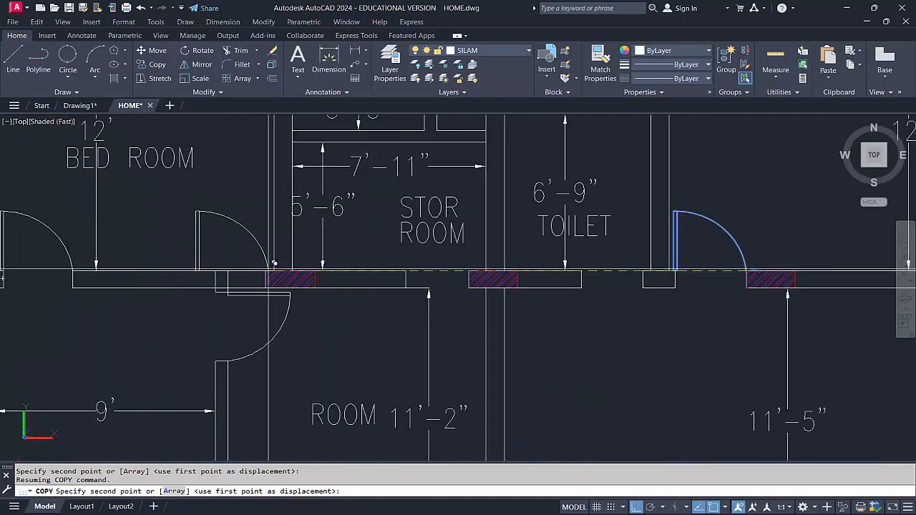
pyautogui.scroll(-3, 426, 279)
pyautogui.moveTo(607, 329); pyautogui.dragTo(445, 323, button='middle')
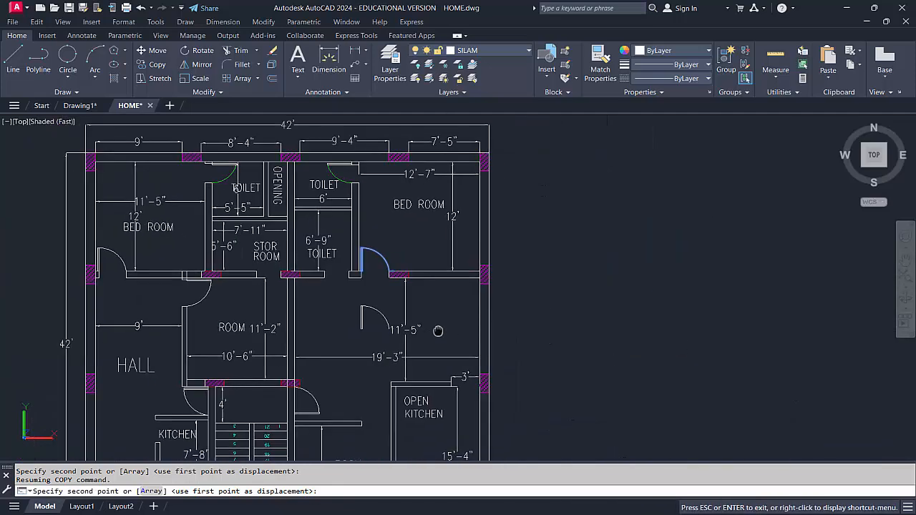
pyautogui.click(608, 263)
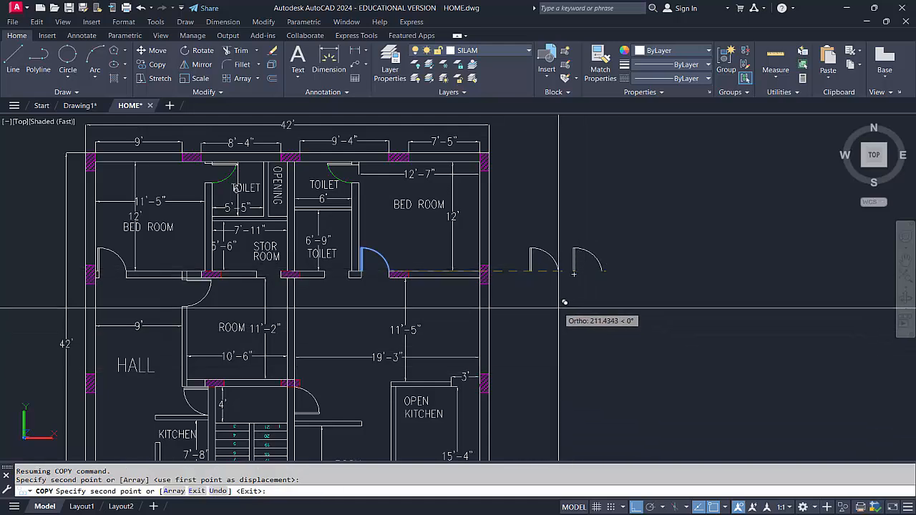
pyautogui.press('Escape')
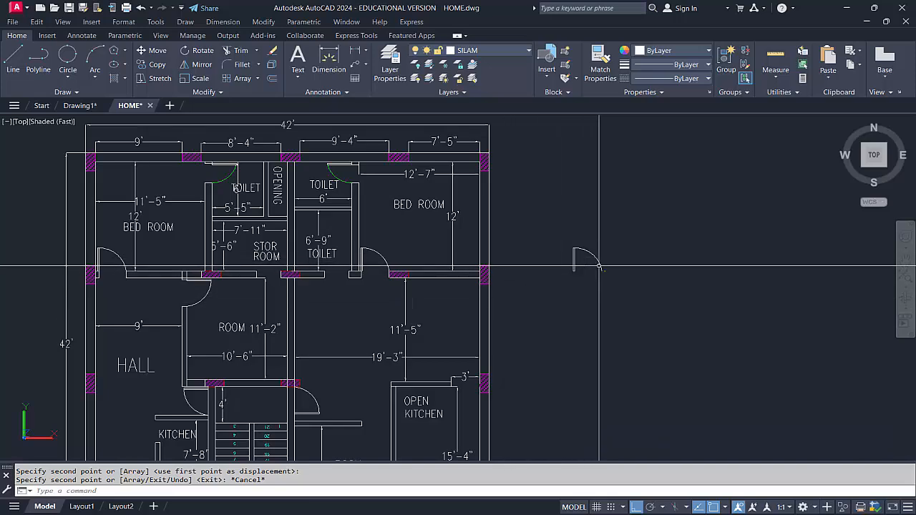
# Draw a wide, low rectangle in the empty space beside the leftmost plan, above the copied door
pyautogui.scroll(-2, 207, 293)
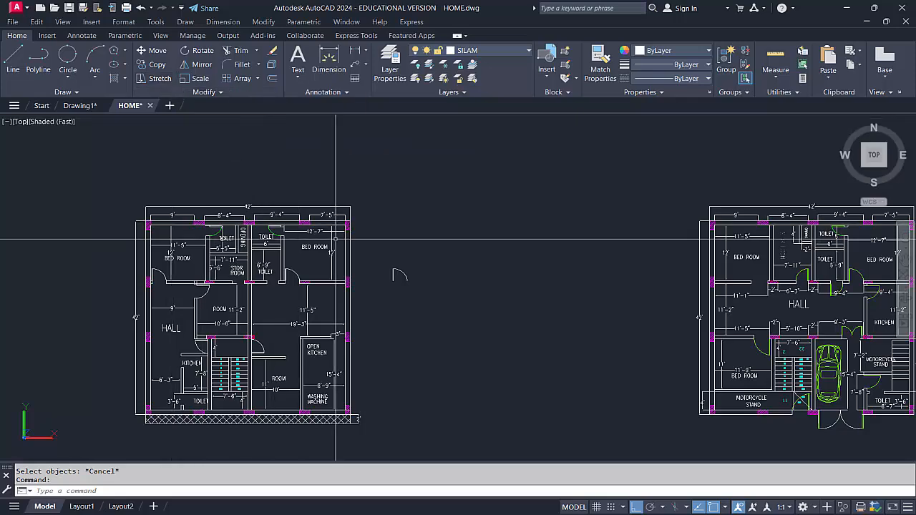
pyautogui.moveTo(338, 240); pyautogui.dragTo(324, 243, button='middle')
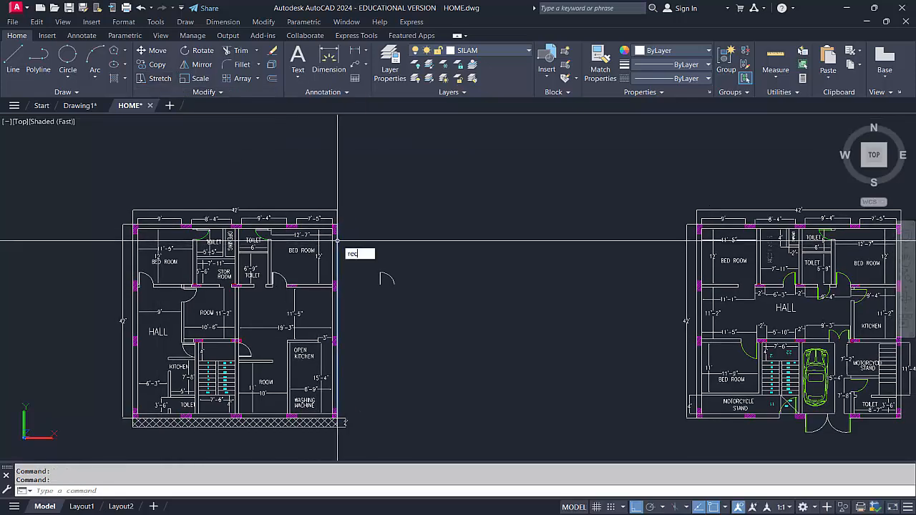
pyautogui.press('Return')
pyautogui.click(374, 263)
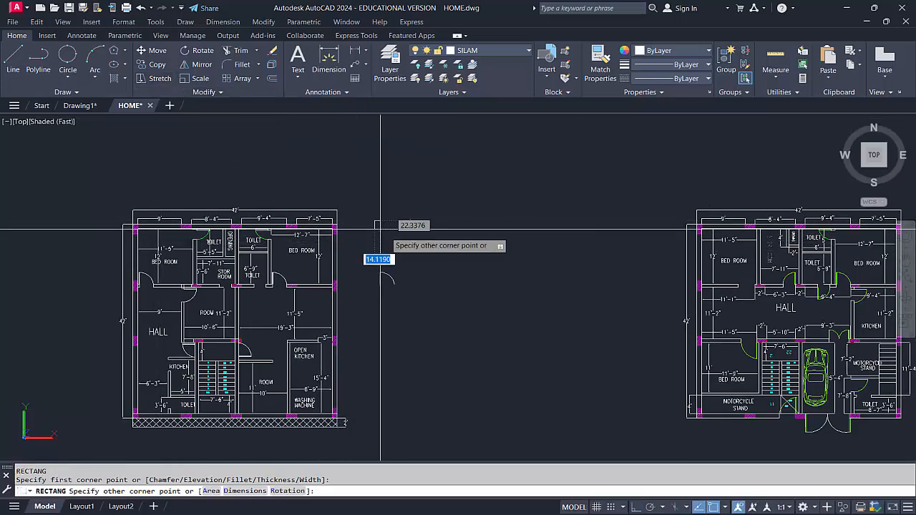
pyautogui.click(440, 243)
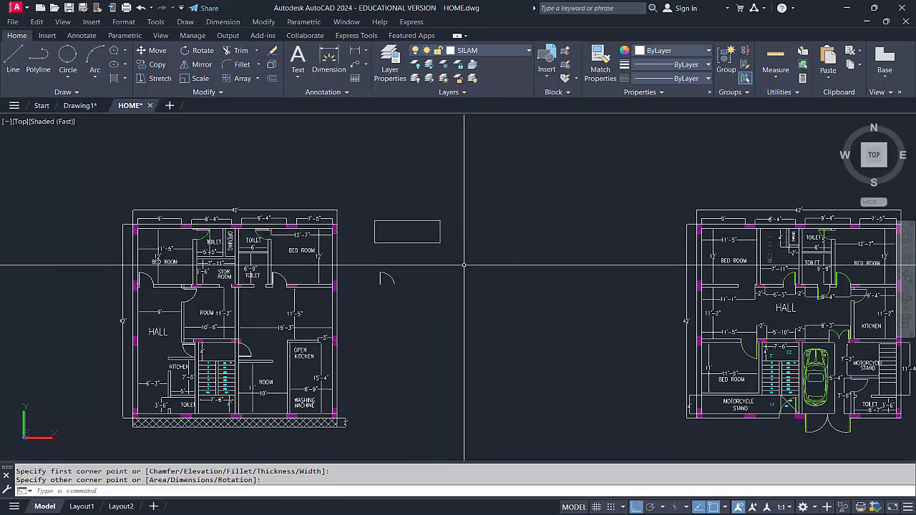
pyautogui.press('Escape')
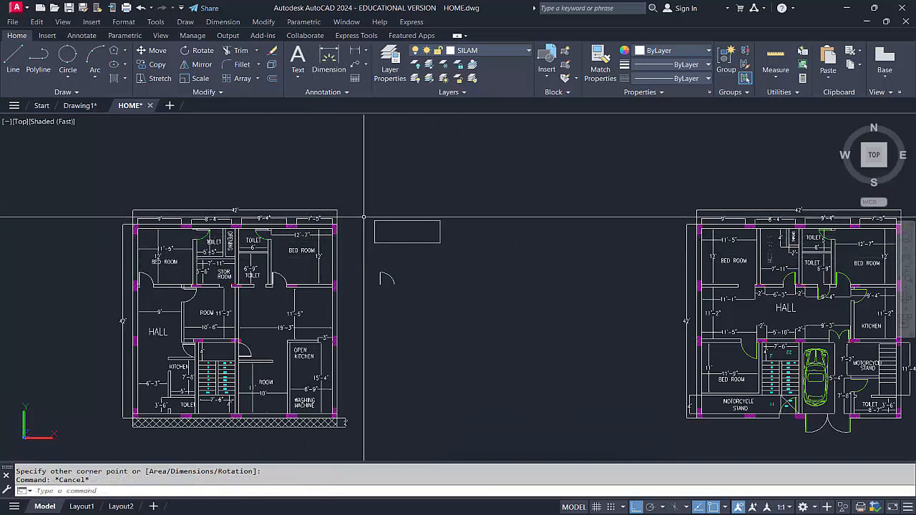
# Stretch the rectangle's right side horizontally outward by about 165 units
pyautogui.click(157, 78)
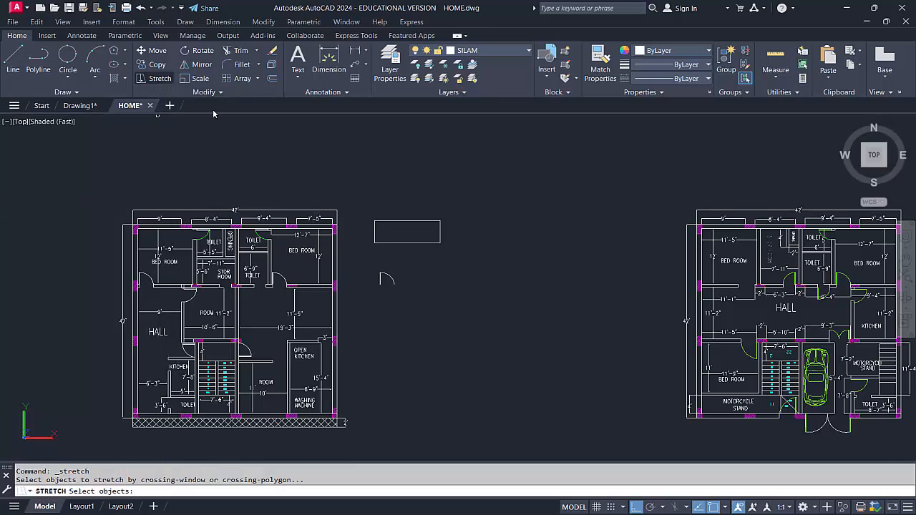
pyautogui.click(429, 206)
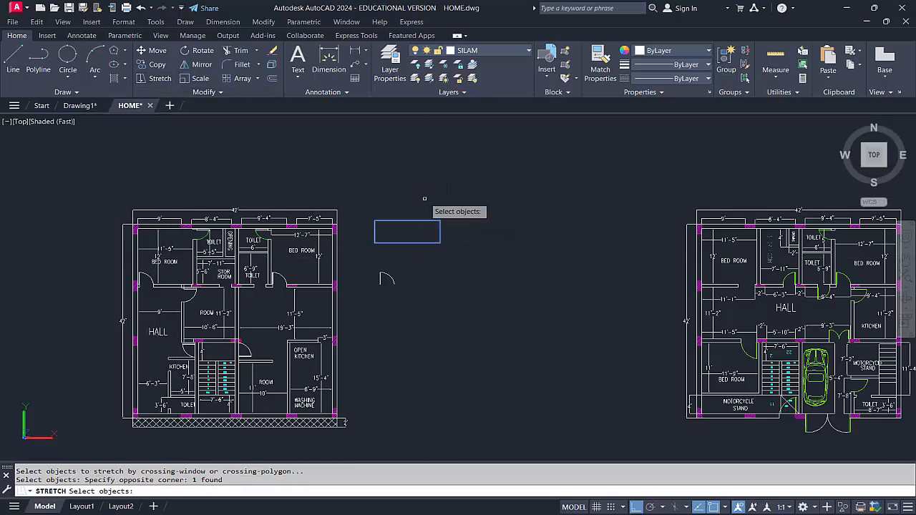
pyautogui.press('Return')
pyautogui.click(418, 219)
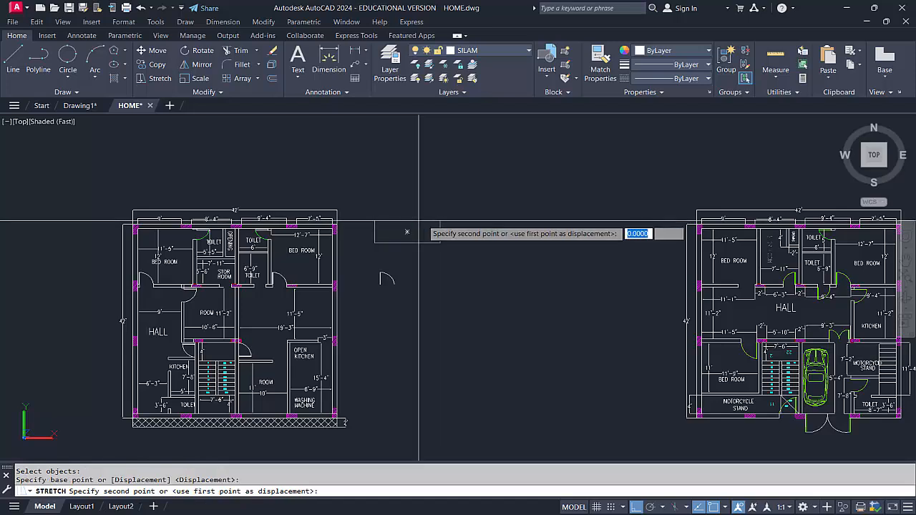
pyautogui.click(486, 216)
# Erase the stretched rectangle and draw a new, taller rectangle in the empty space up and to the right of the copied door
pyautogui.scroll(2, 384, 276)
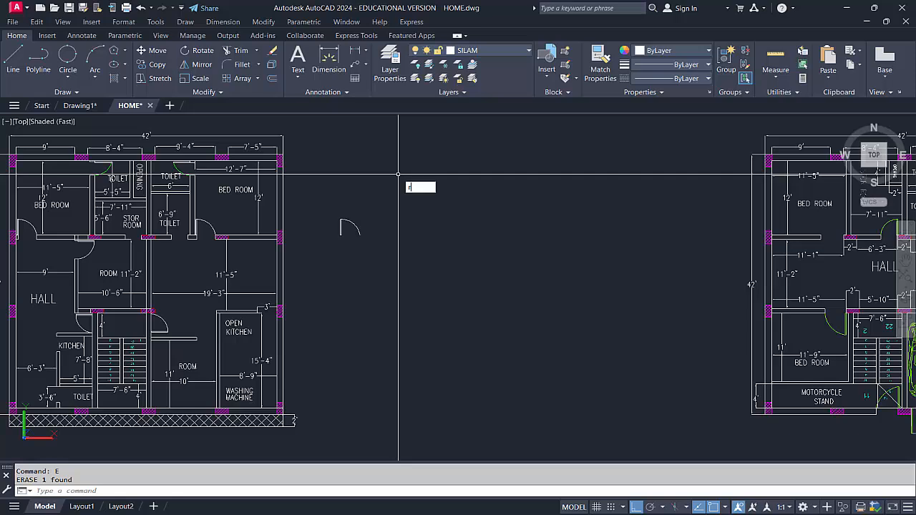
pyautogui.write('c')
pyautogui.press('Return')
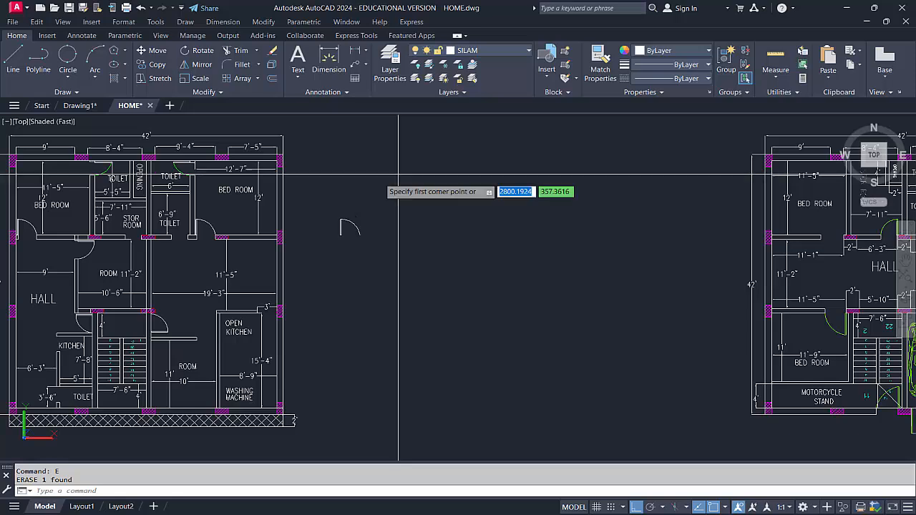
pyautogui.click(380, 179)
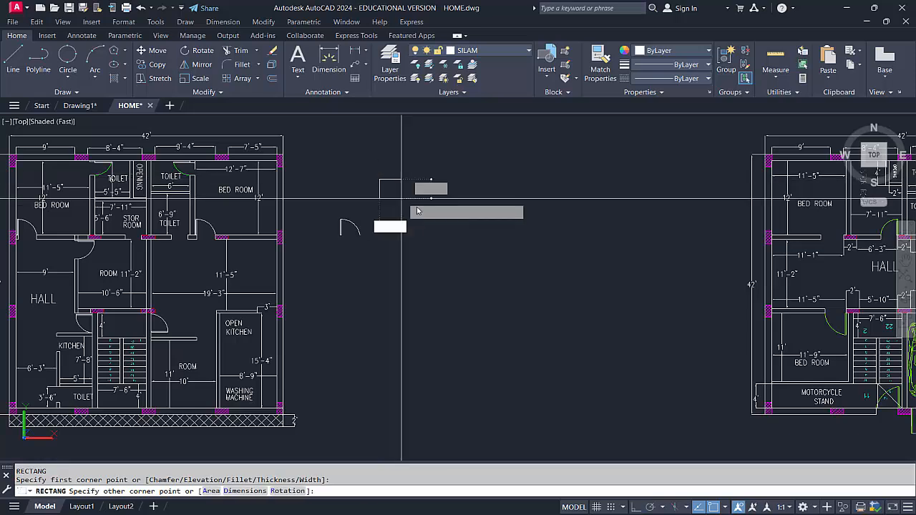
pyautogui.click(526, 228)
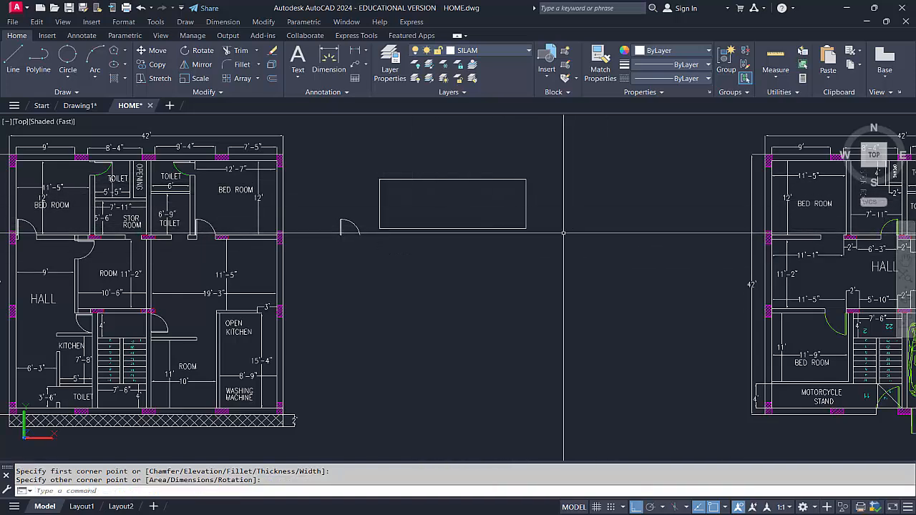
# Stretch the new rectangle's right side horizontally outward by about 259 units
pyautogui.click(164, 80)
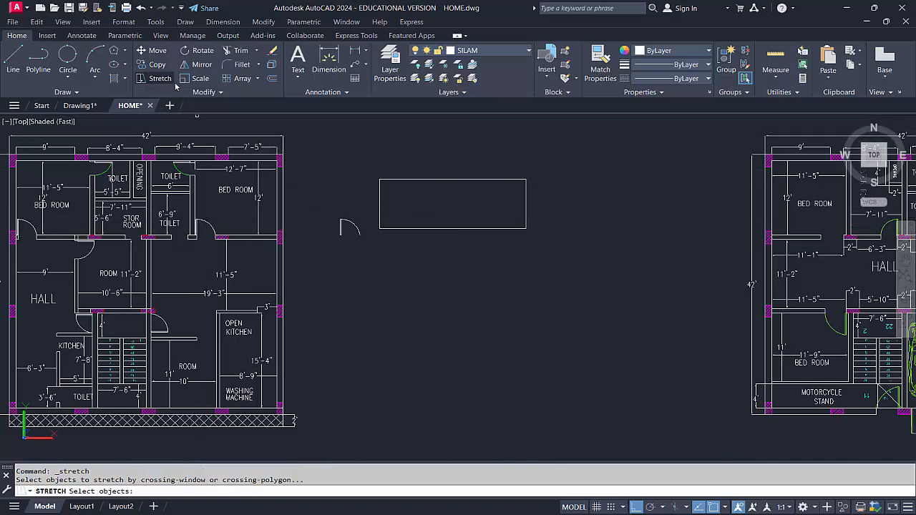
pyautogui.click(554, 247)
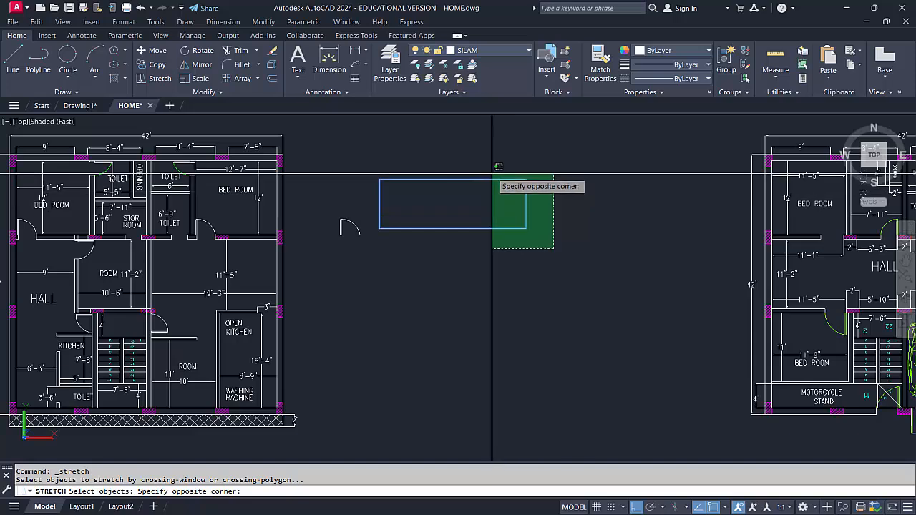
pyautogui.click(487, 164)
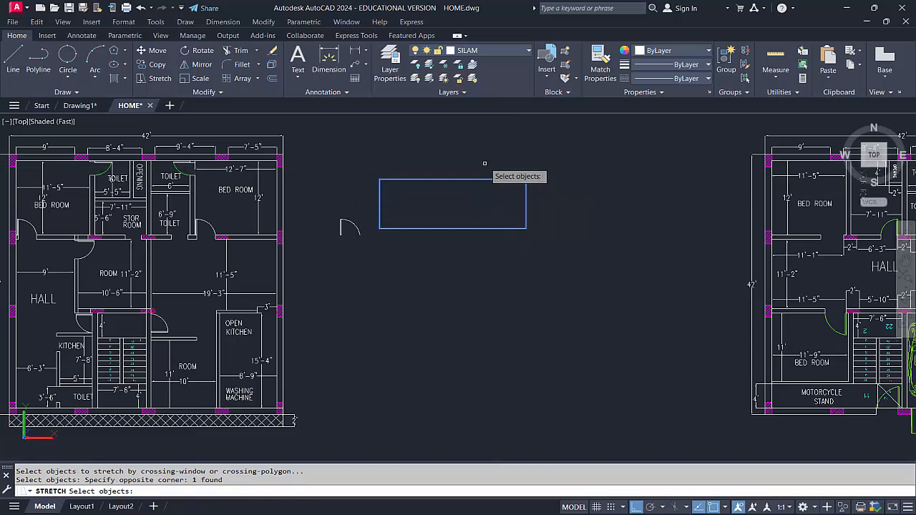
pyautogui.press('Return')
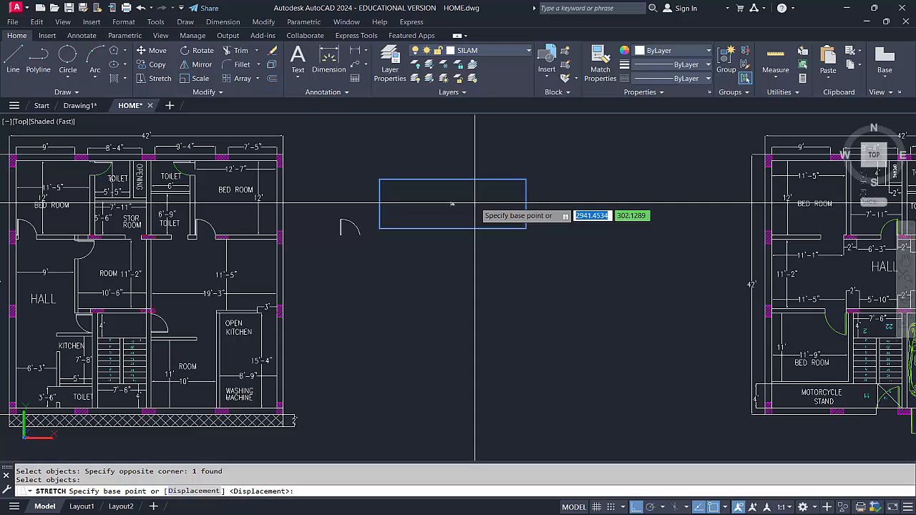
pyautogui.click(479, 205)
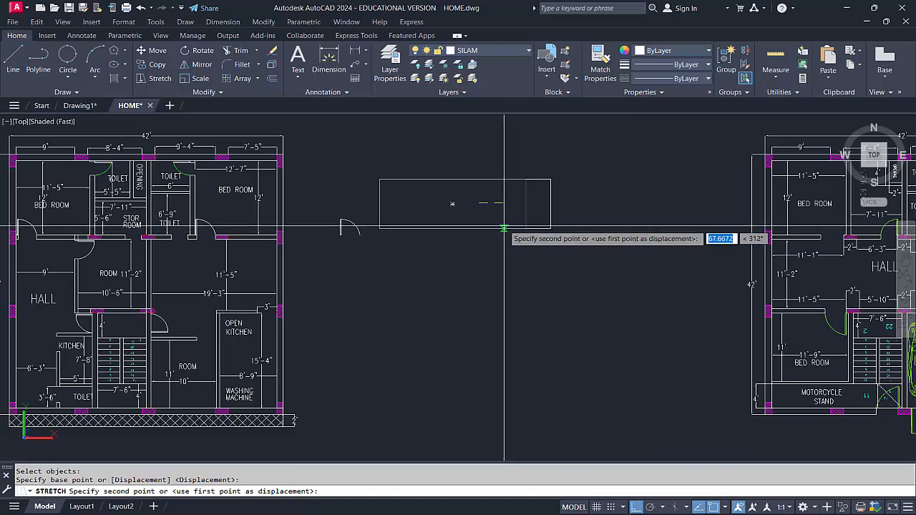
pyautogui.click(620, 219)
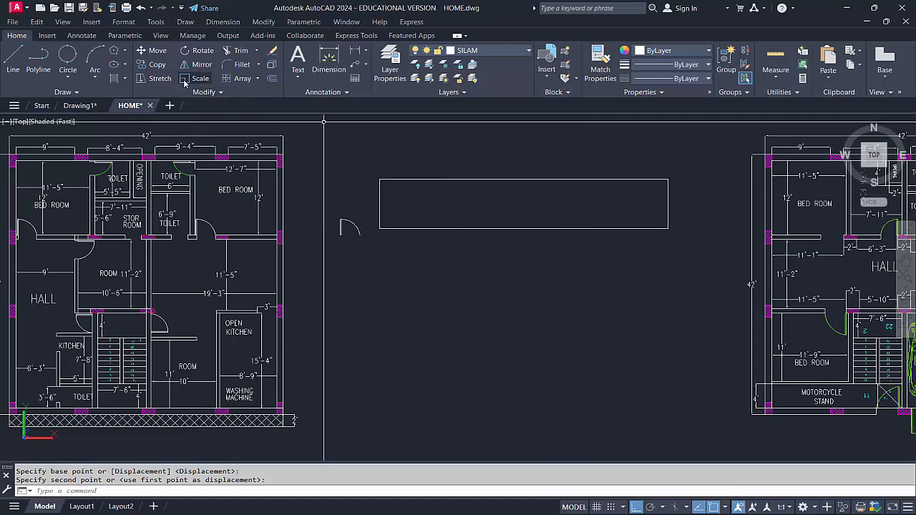
# Stretch the rectangle's right side back inward to the rectangle's centre, using that side's midpoint as base point
pyautogui.click(684, 250)
pyautogui.click(611, 156)
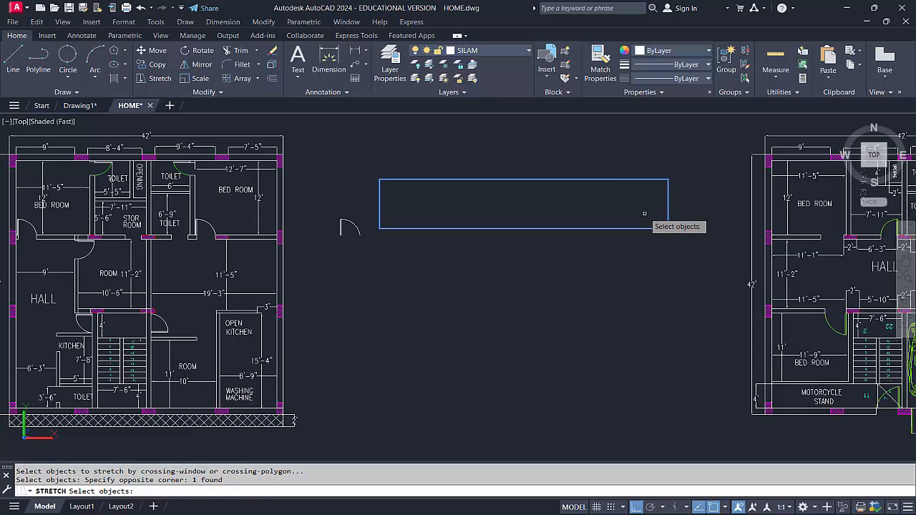
pyautogui.press('Return')
pyautogui.click(668, 204)
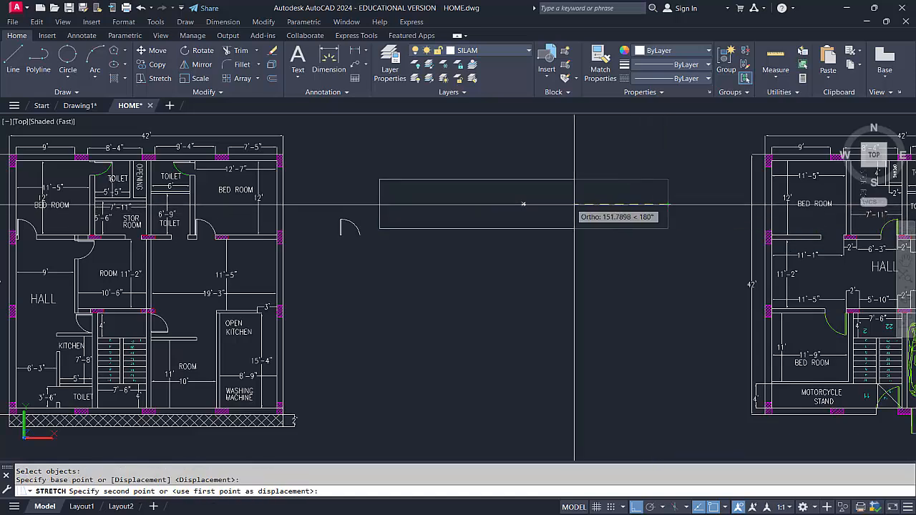
pyautogui.click(523, 205)
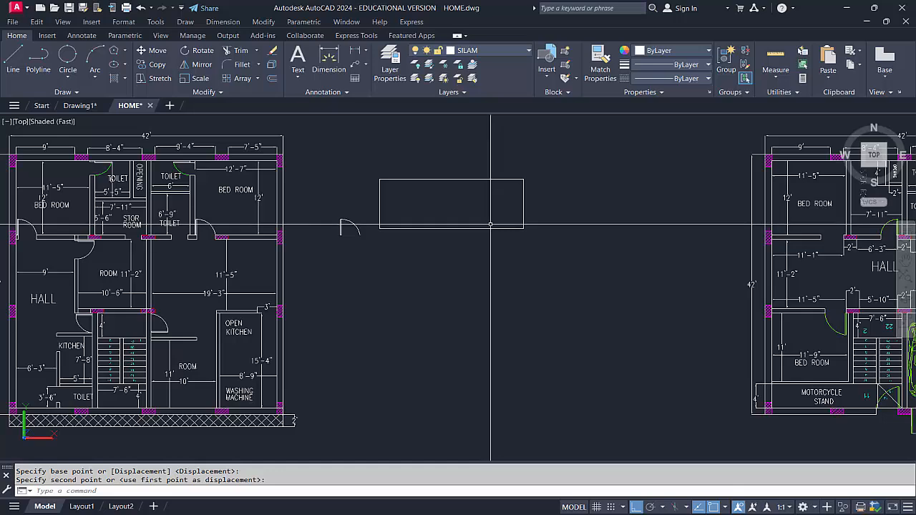
pyautogui.scroll(-2, 490, 224)
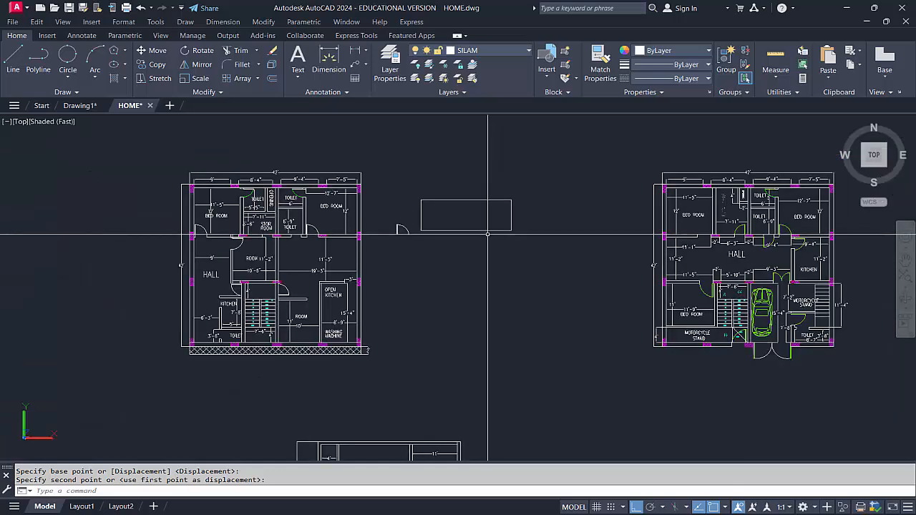
pyautogui.moveTo(488, 234)
pyautogui.mouseDown(button='middle')
pyautogui.moveTo(440, 246)
pyautogui.moveTo(518, 235)
pyautogui.moveTo(506, 236)
pyautogui.mouseUp(button='middle')
pyautogui.scroll(3, 456, 236)
pyautogui.scroll(-2, 522, 232)
pyautogui.scroll(1, 491, 239)
pyautogui.scroll(-1, 489, 236)
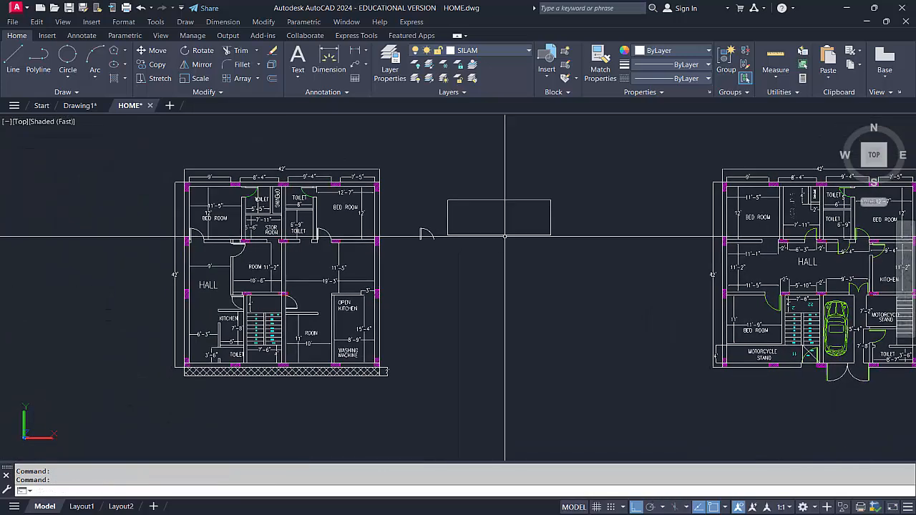
# Rotate the rectangle 270 degrees about its lower-right corner so that it stands upright
pyautogui.scroll(1, 506, 235)
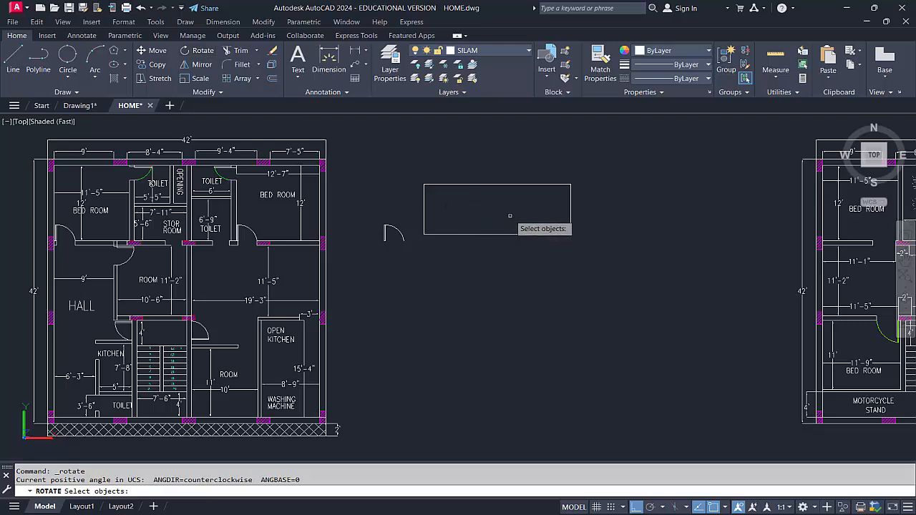
pyautogui.click(476, 177)
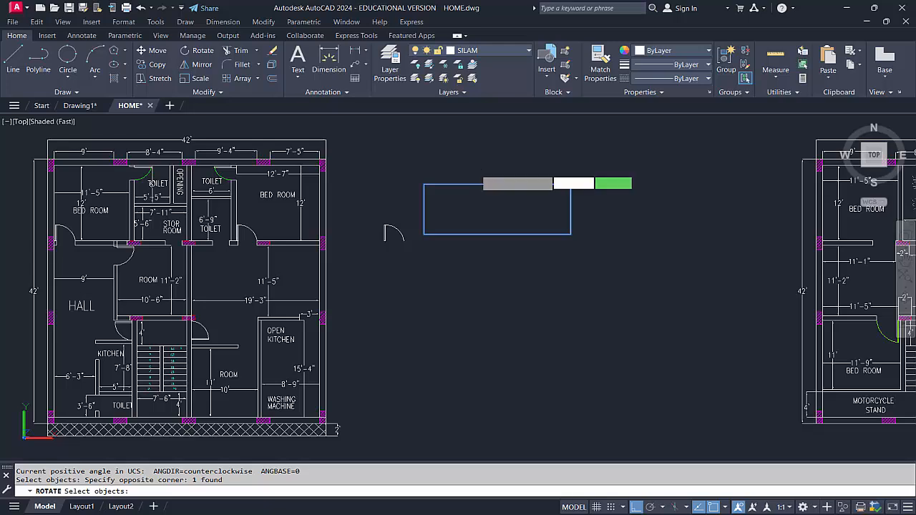
pyautogui.press('Return')
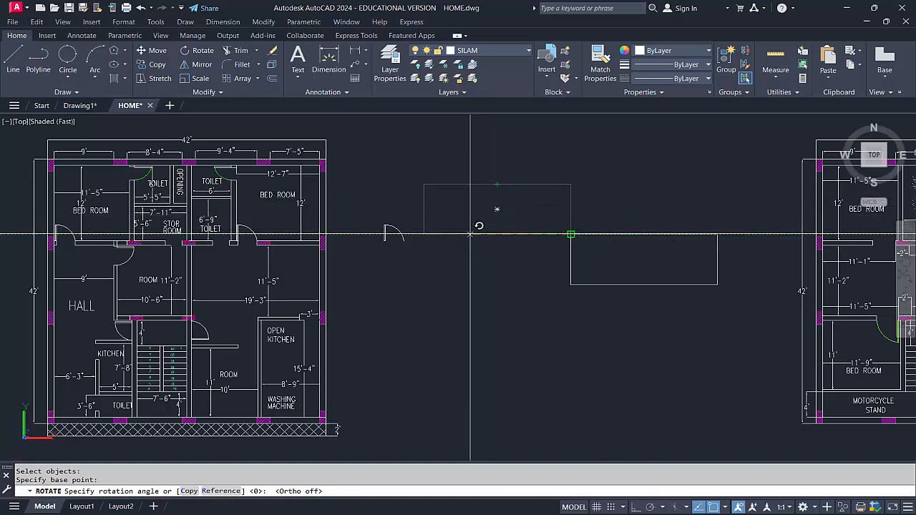
pyautogui.click(572, 326)
pyautogui.scroll(-2, 477, 303)
pyautogui.moveTo(608, 302); pyautogui.dragTo(599, 315, button='middle')
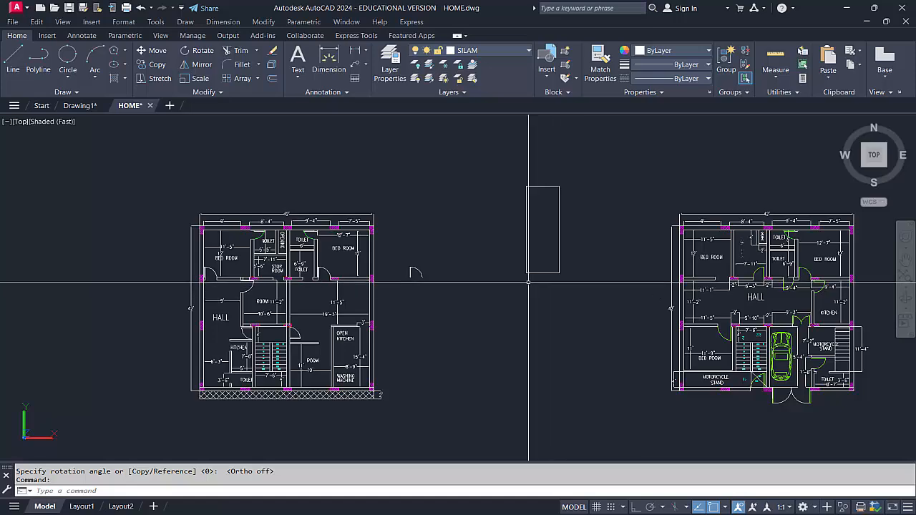
# Try to rotate the copied door beside the plan about the end of its swing arc
pyautogui.scroll(2, 430, 272)
pyautogui.scroll(3, 450, 324)
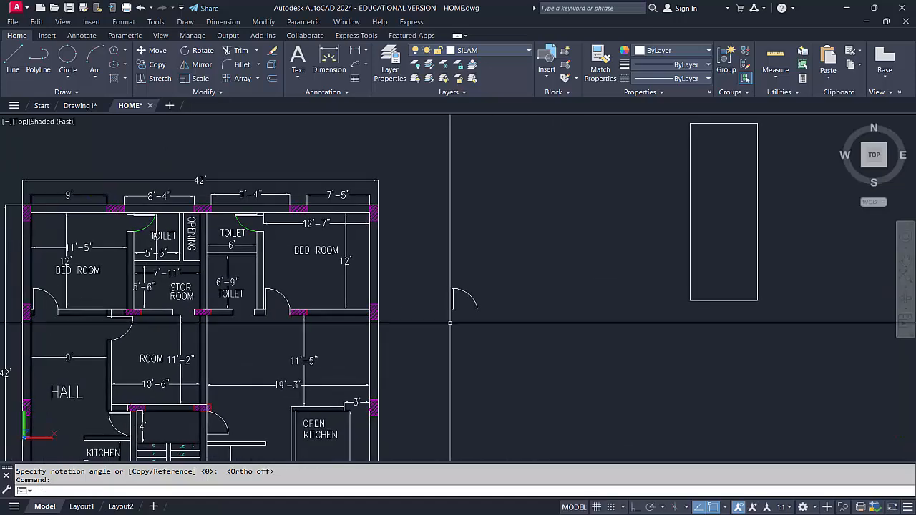
pyautogui.click(487, 319)
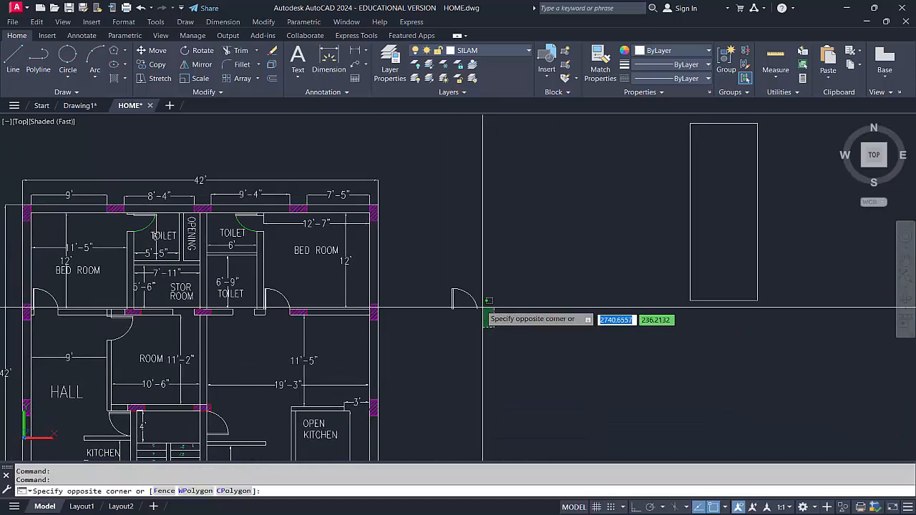
pyautogui.click(476, 315)
pyautogui.scroll(2, 476, 297)
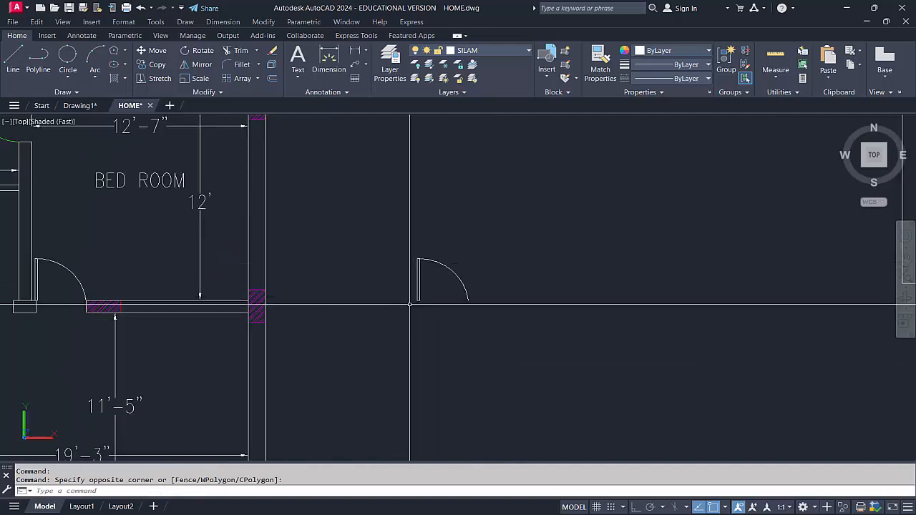
pyautogui.click(485, 319)
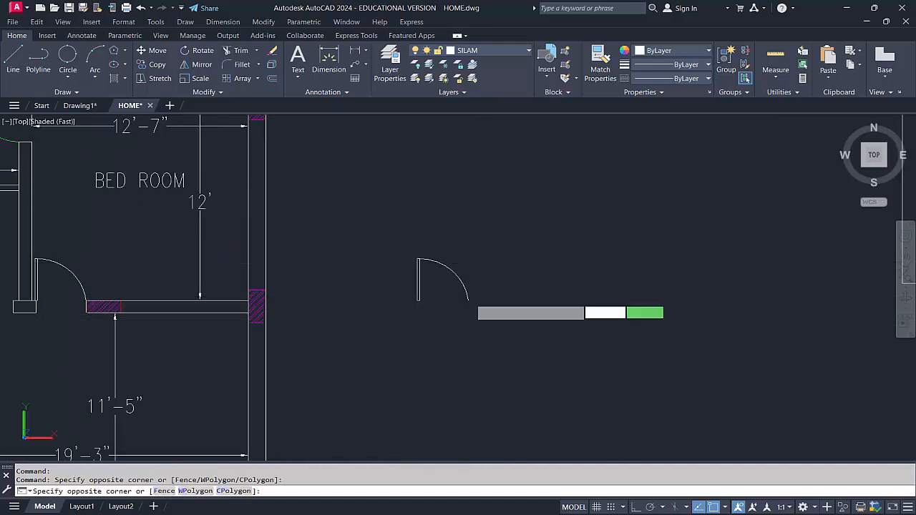
pyautogui.click(392, 241)
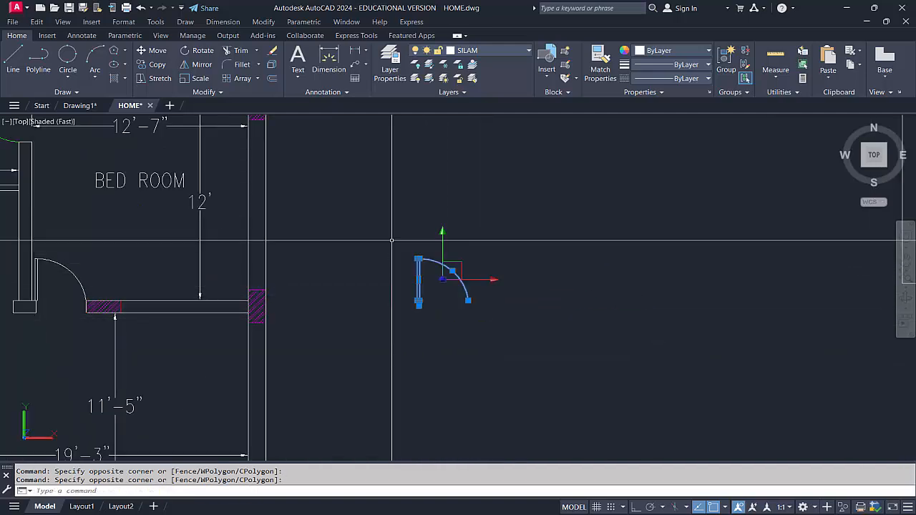
pyautogui.click(197, 50)
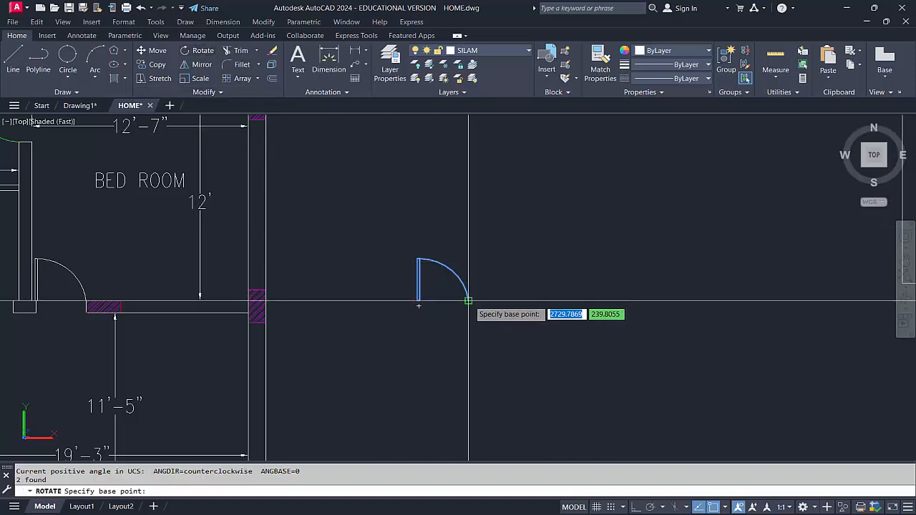
pyautogui.click(468, 303)
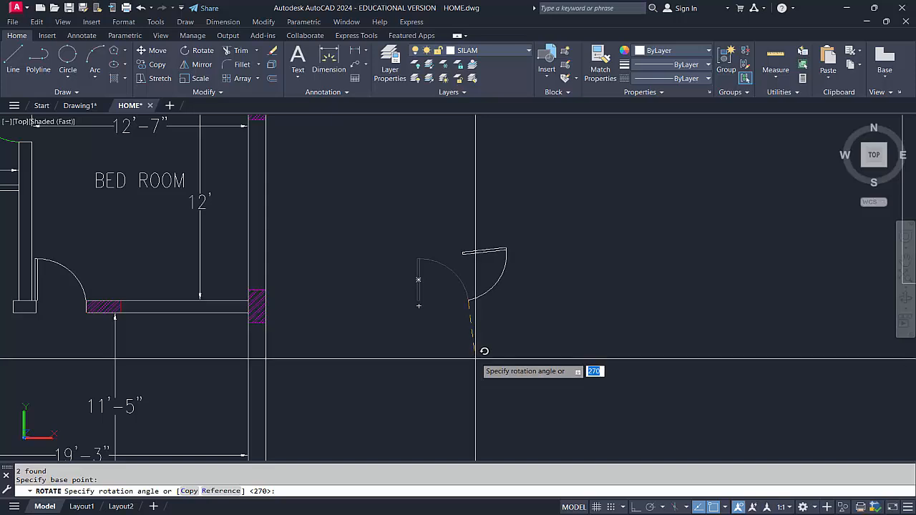
pyautogui.press('Escape')
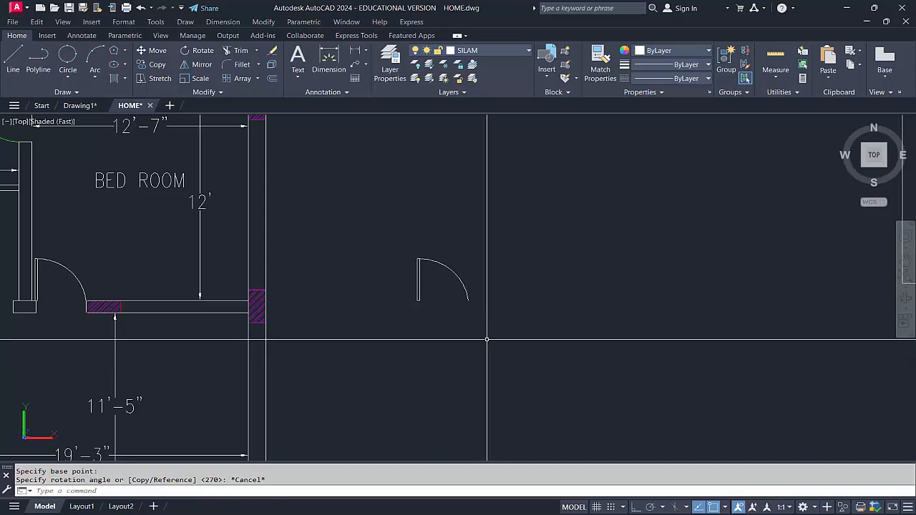
pyautogui.scroll(-3, 485, 332)
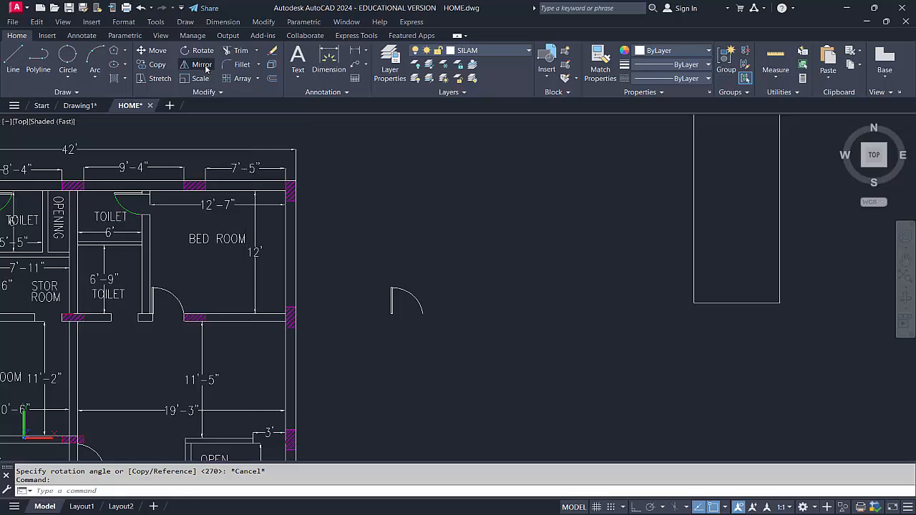
pyautogui.click(449, 337)
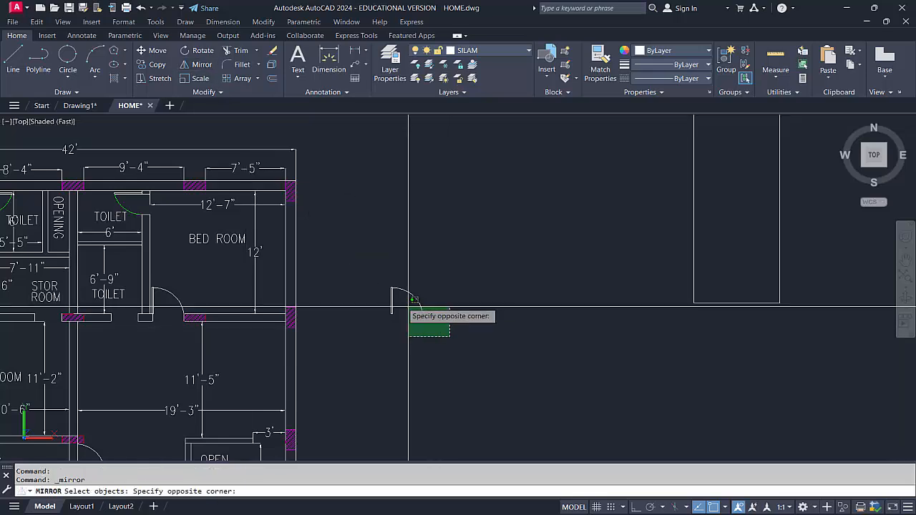
pyautogui.click(381, 269)
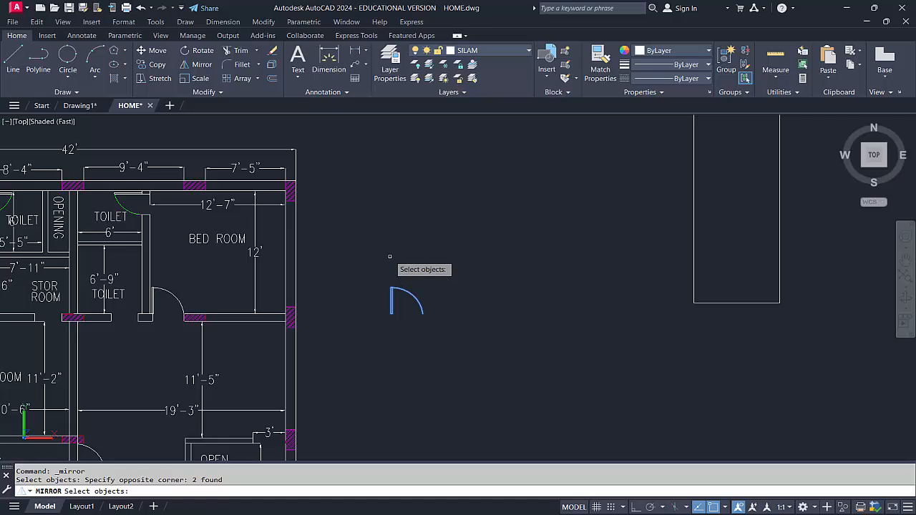
pyautogui.press('Return')
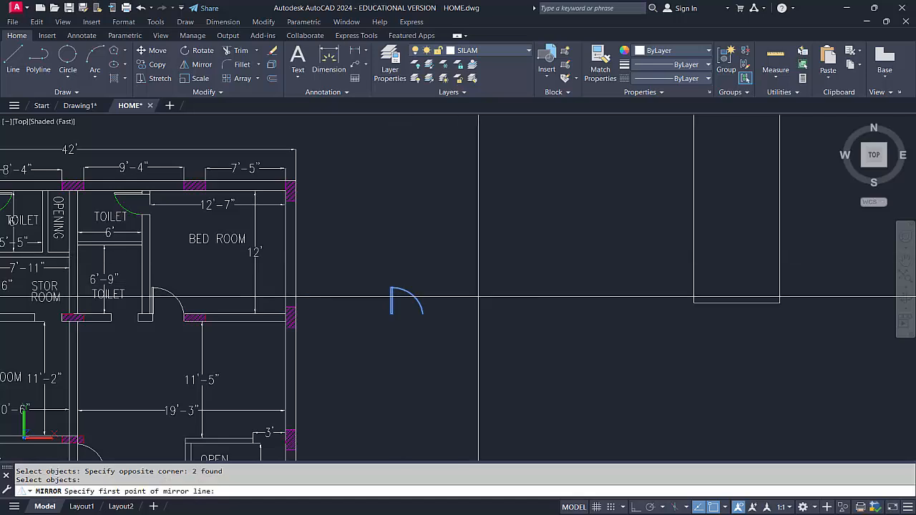
pyautogui.click(424, 314)
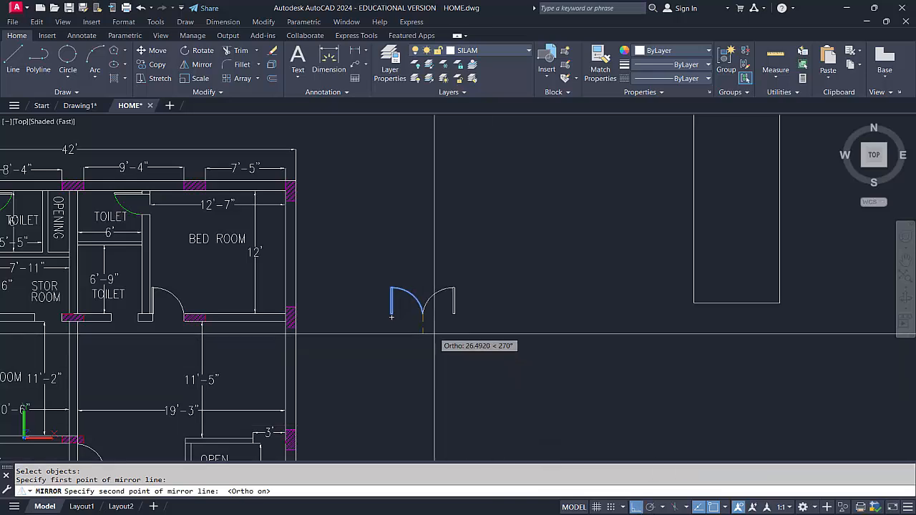
pyautogui.scroll(3, 433, 331)
pyautogui.scroll(-4, 433, 326)
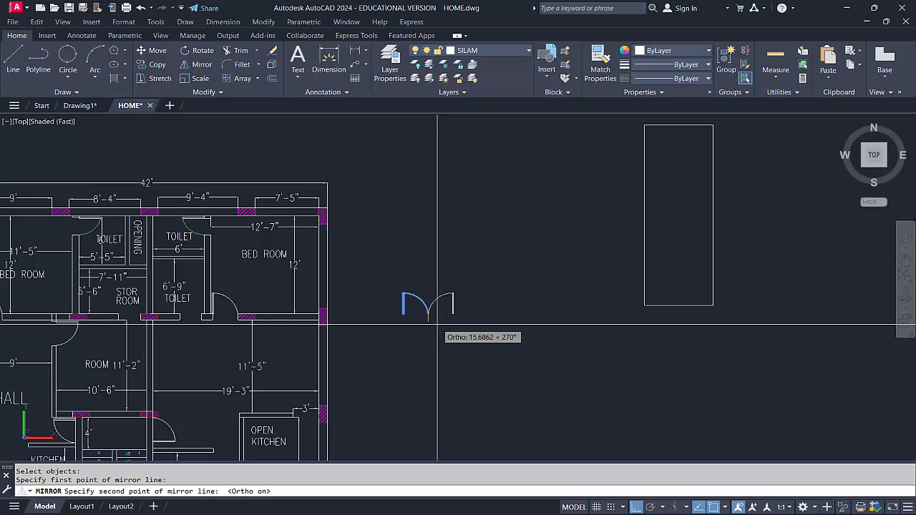
pyautogui.scroll(-3, 422, 315)
pyautogui.scroll(2, 441, 309)
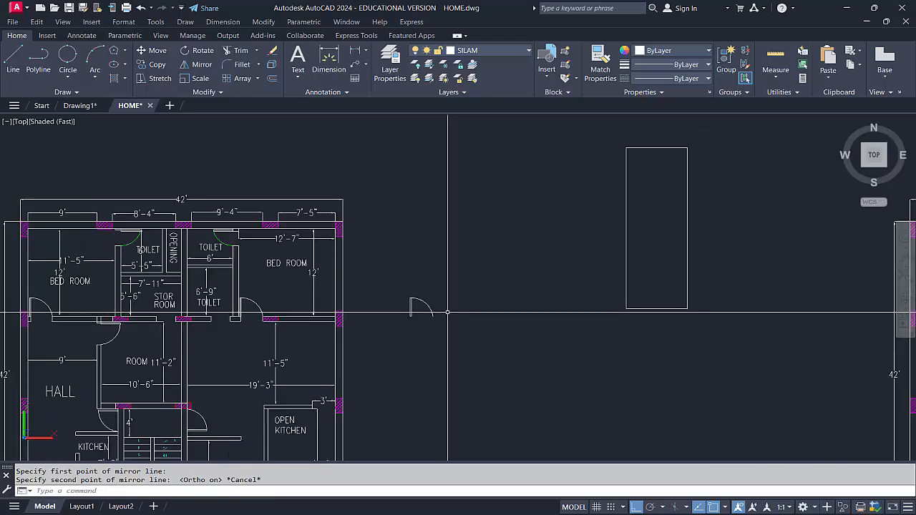
# Mirror the copied door beside the plan about a vertical line through its swing arc's end, keeping the source objects
pyautogui.click(203, 68)
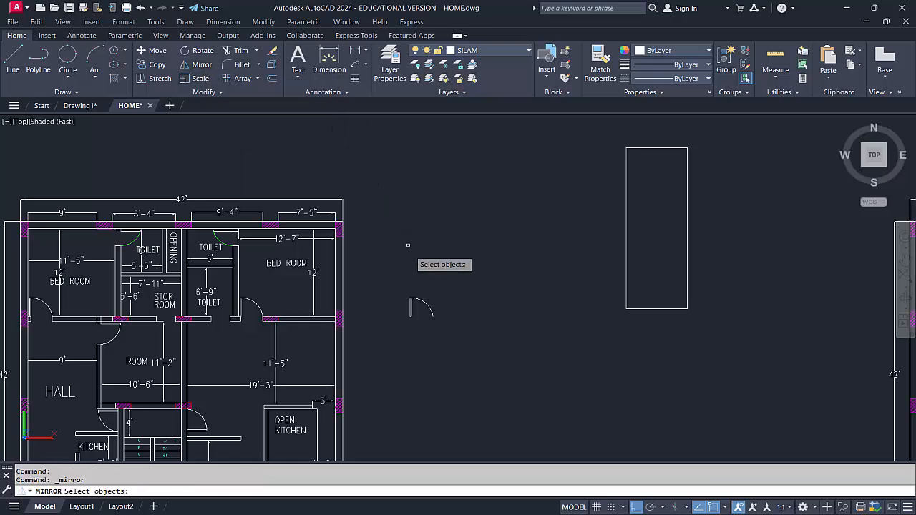
pyautogui.moveTo(404, 290); pyautogui.dragTo(437, 334)
pyautogui.click(427, 323)
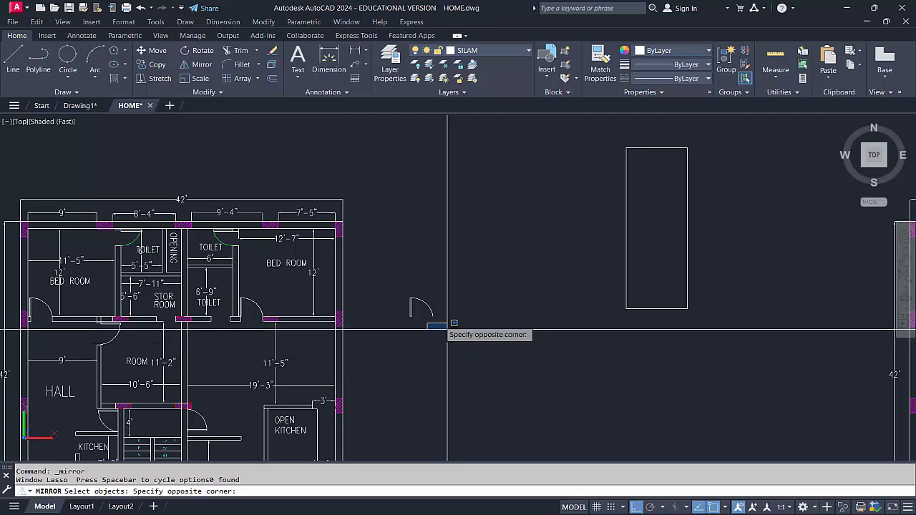
pyautogui.click(393, 278)
pyautogui.scroll(2, 427, 309)
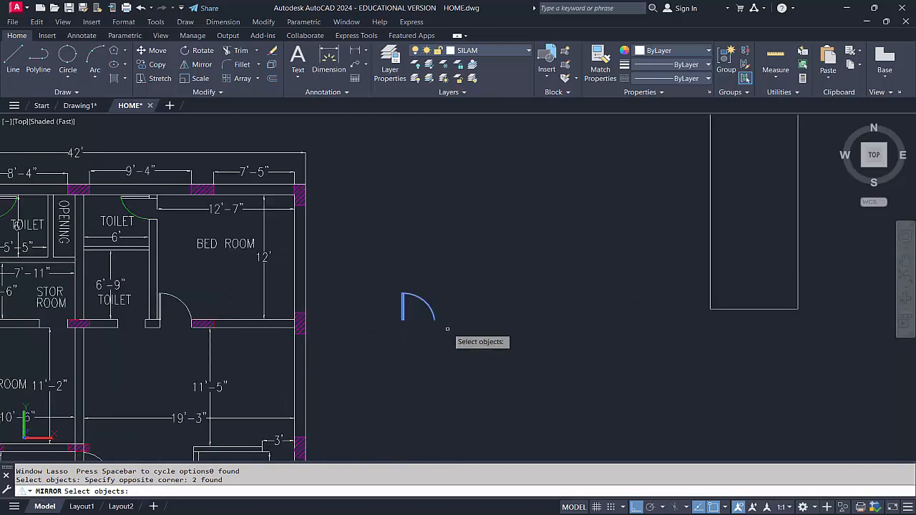
pyautogui.press('Return')
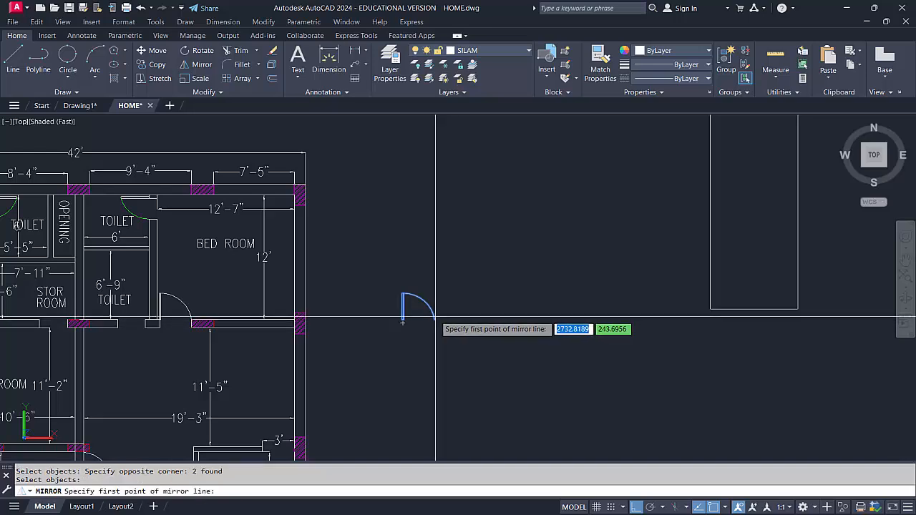
pyautogui.click(435, 322)
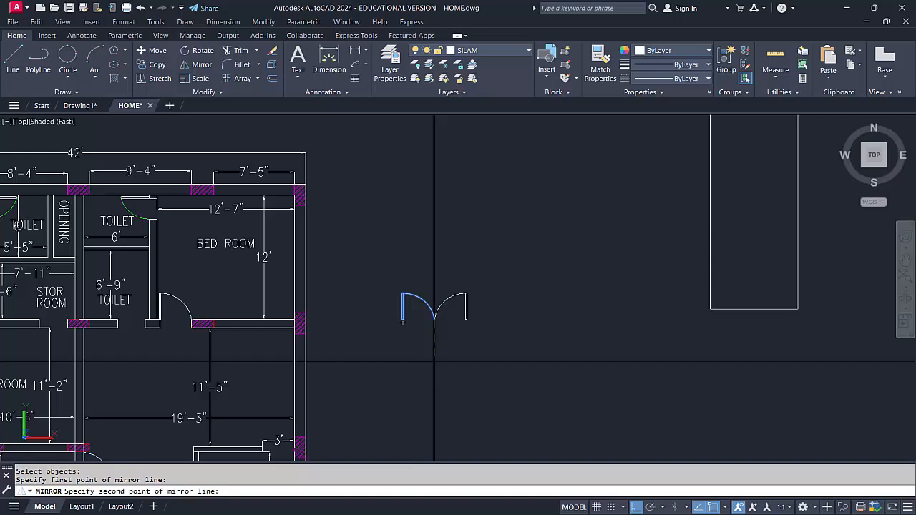
pyautogui.click(435, 362)
pyautogui.write('n')
pyautogui.press('Return')
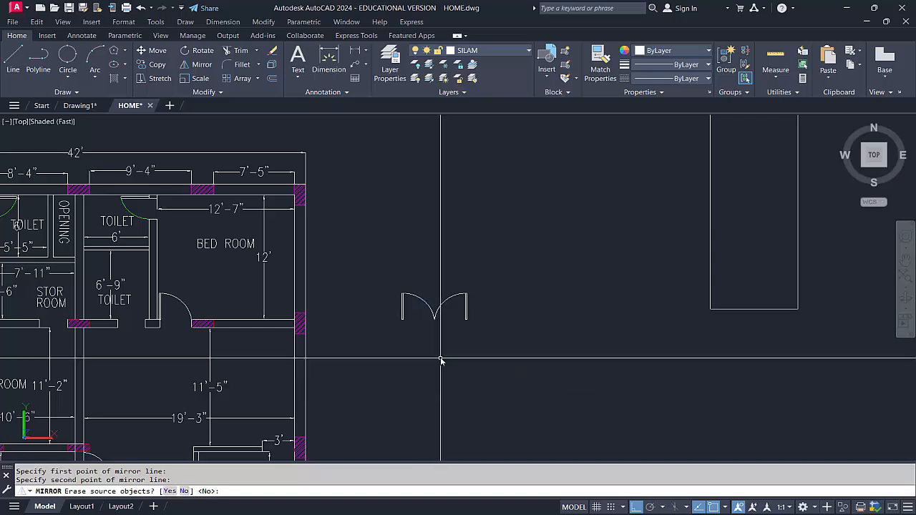
# Erase the mirrored door leaf and arc, leaving only the original copied door beside the plan
pyautogui.scroll(4, 447, 351)
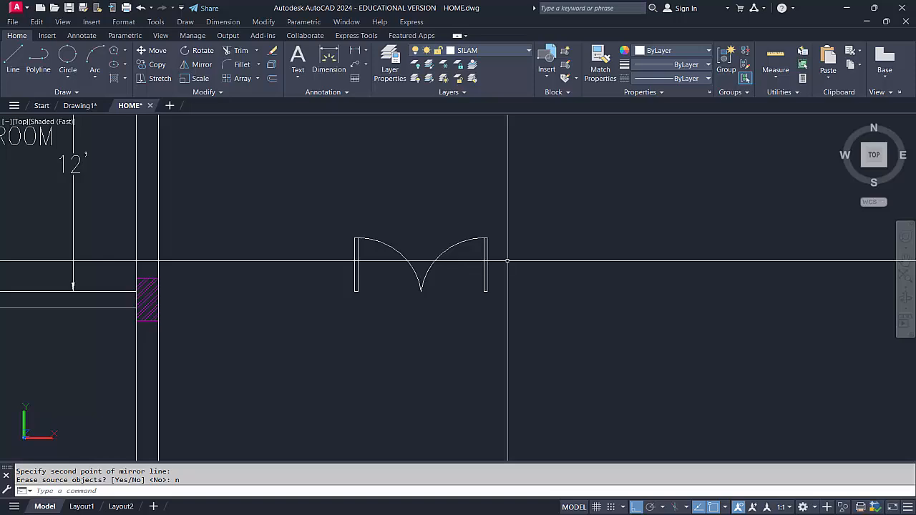
pyautogui.scroll(-4, 507, 261)
pyautogui.scroll(3, 508, 261)
pyautogui.moveTo(507, 261); pyautogui.dragTo(507, 281, button='middle')
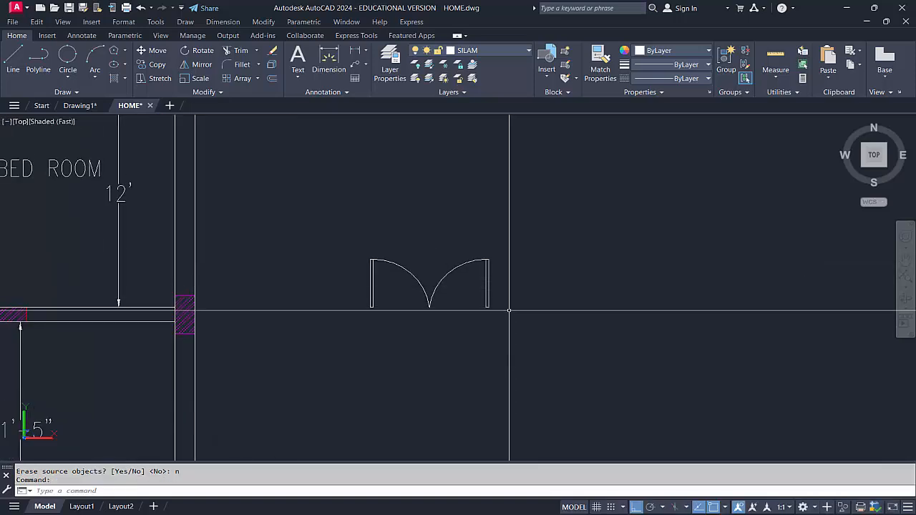
pyautogui.click(509, 310)
pyautogui.click(476, 262)
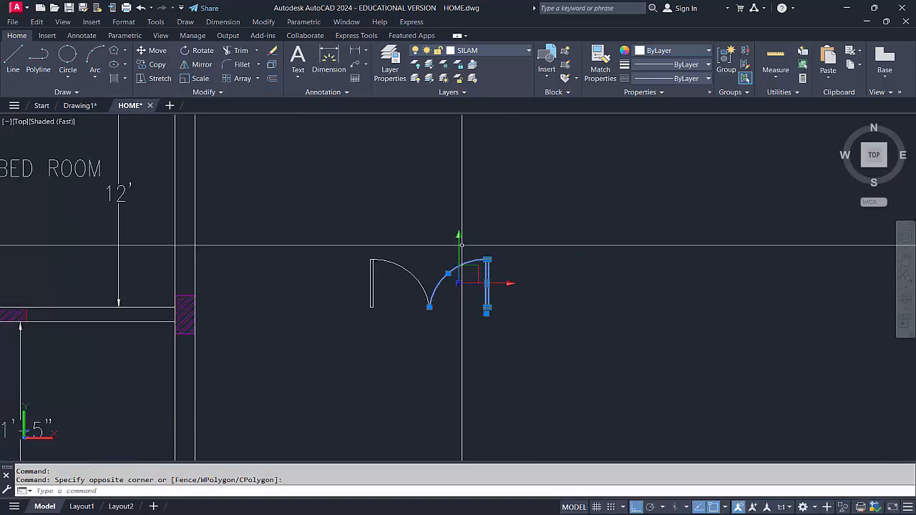
pyautogui.scroll(-2, 462, 246)
pyautogui.moveTo(461, 245); pyautogui.dragTo(454, 260, button='middle')
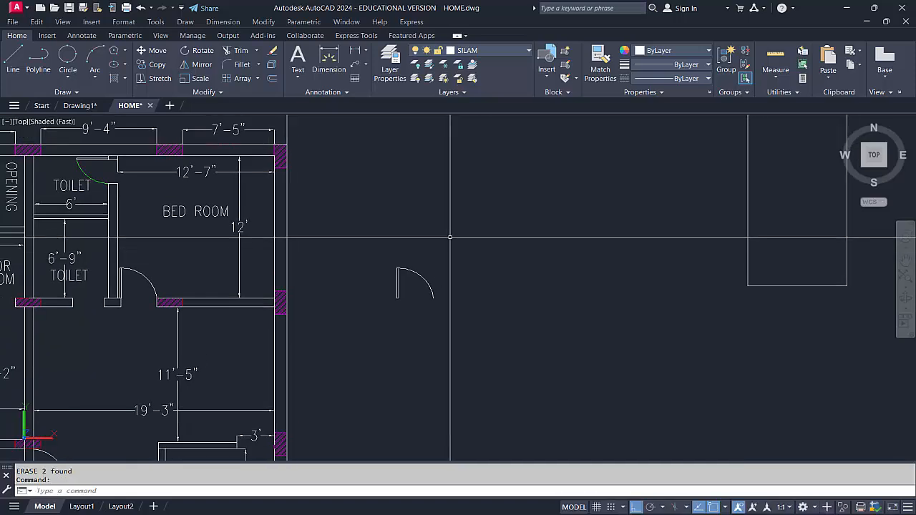
# Mirror the copied door again across the vertical axis at its arc's end, answering No to erasing the source objects
pyautogui.click(204, 66)
pyautogui.click(449, 305)
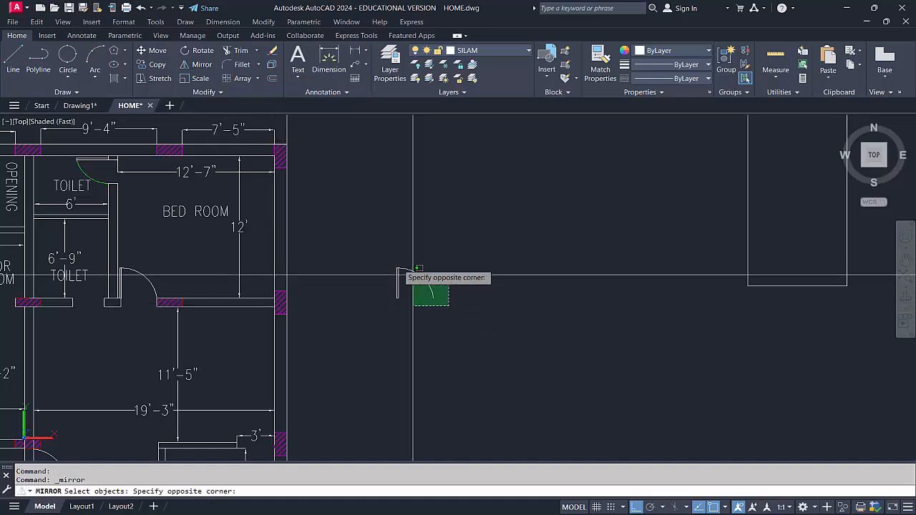
pyautogui.click(382, 253)
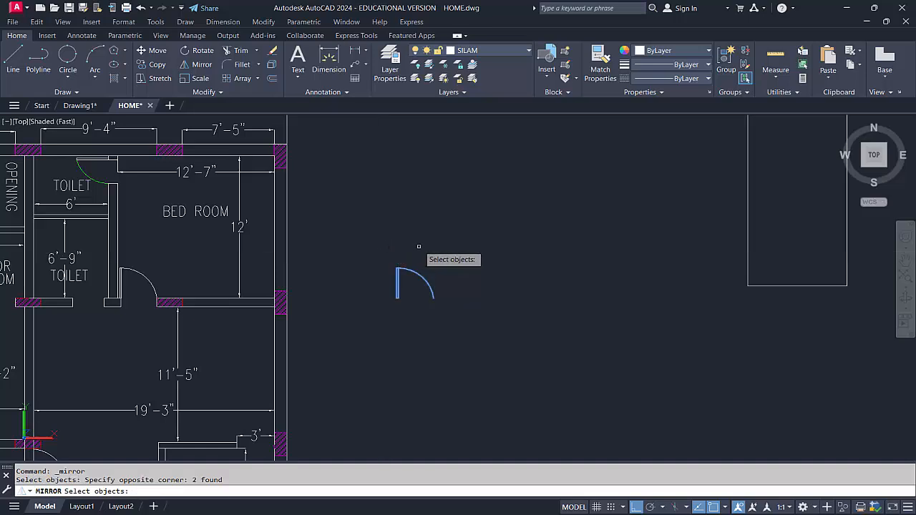
pyautogui.press('Return')
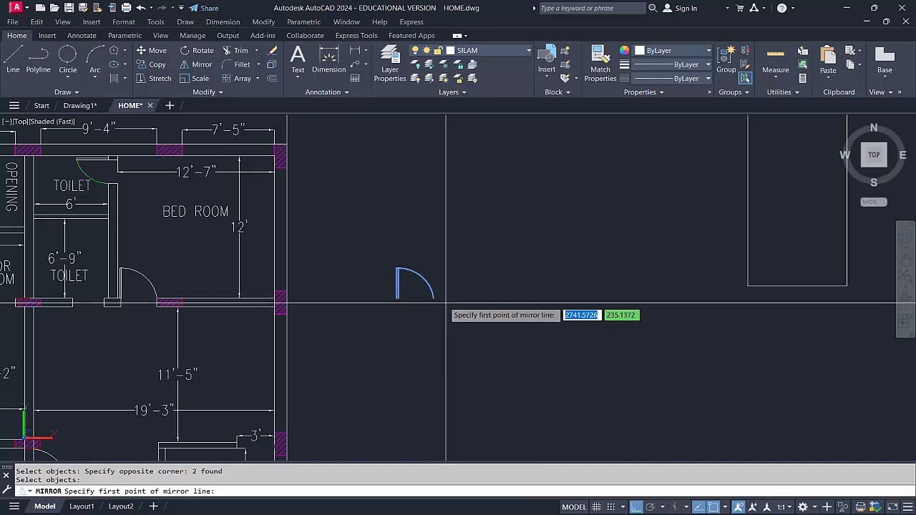
pyautogui.click(397, 299)
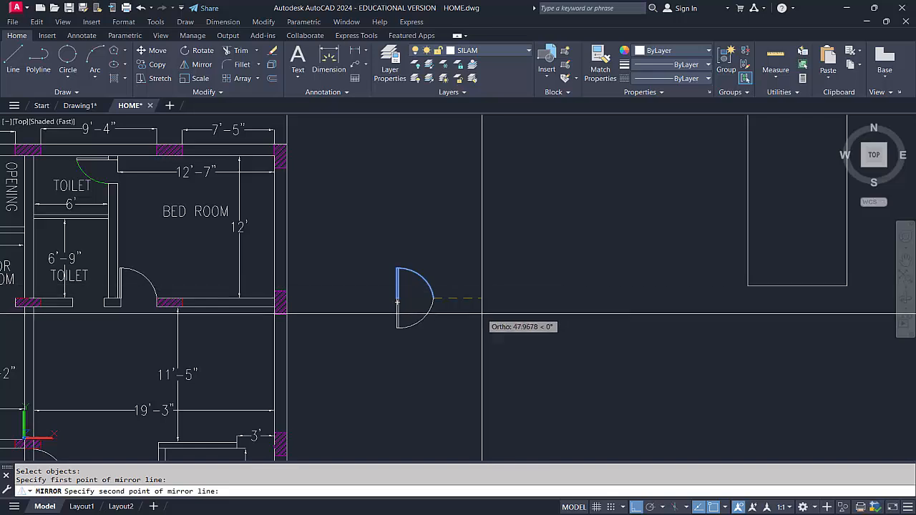
pyautogui.click(444, 347)
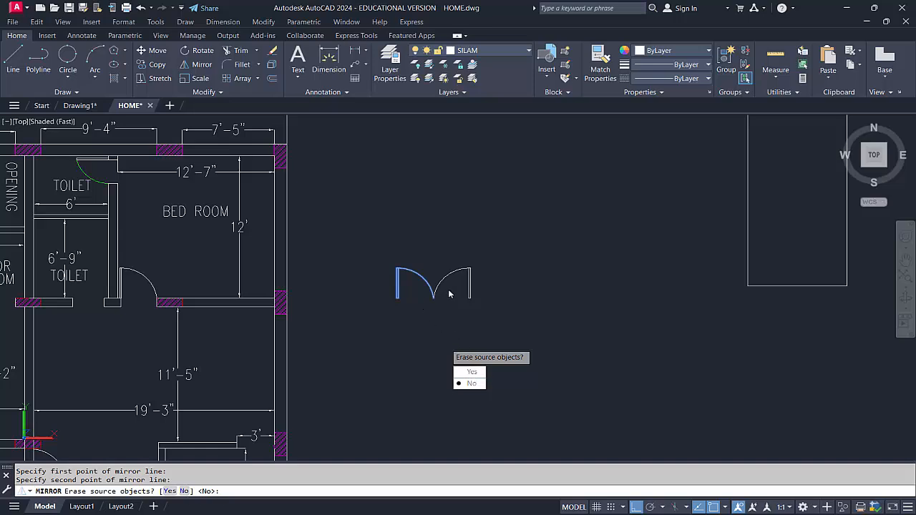
pyautogui.click(472, 385)
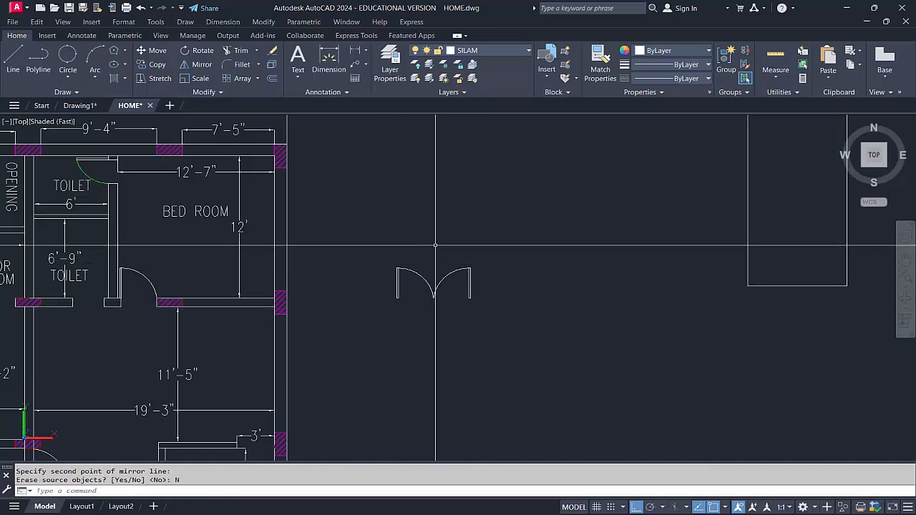
# Erase the second mirrored door copy, both its leaf and its swing arc
pyautogui.click(479, 294)
pyautogui.click(452, 246)
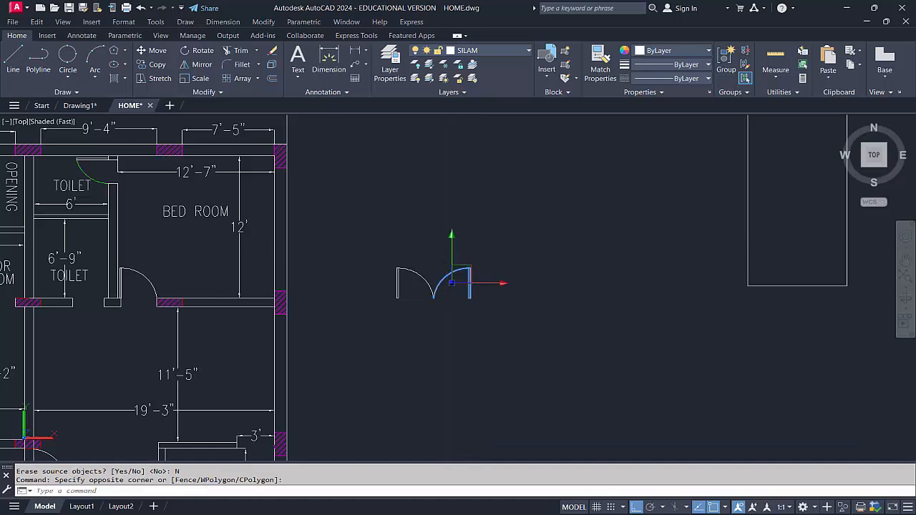
pyautogui.write('E')
pyautogui.press('Return')
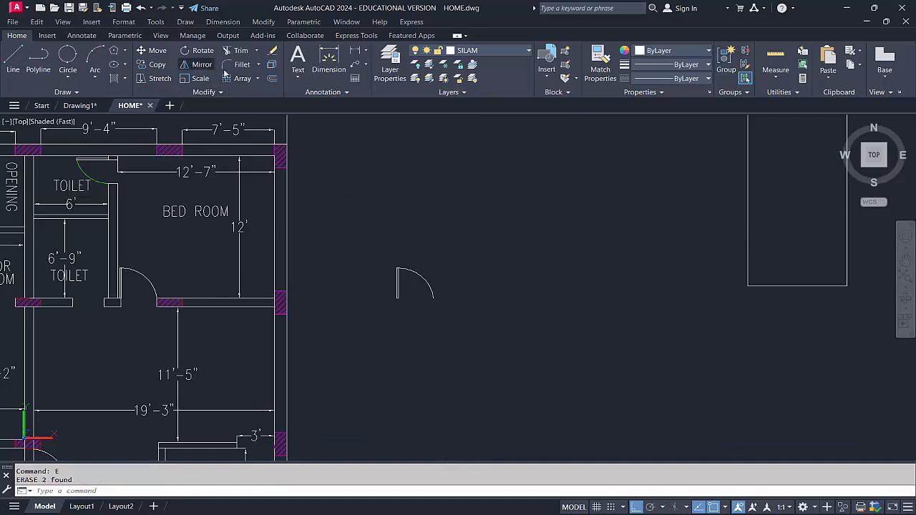
# Mirror the copied door about a vertical line through its arc's end, answering Yes to erasing the source objects
pyautogui.click(445, 303)
pyautogui.click(380, 239)
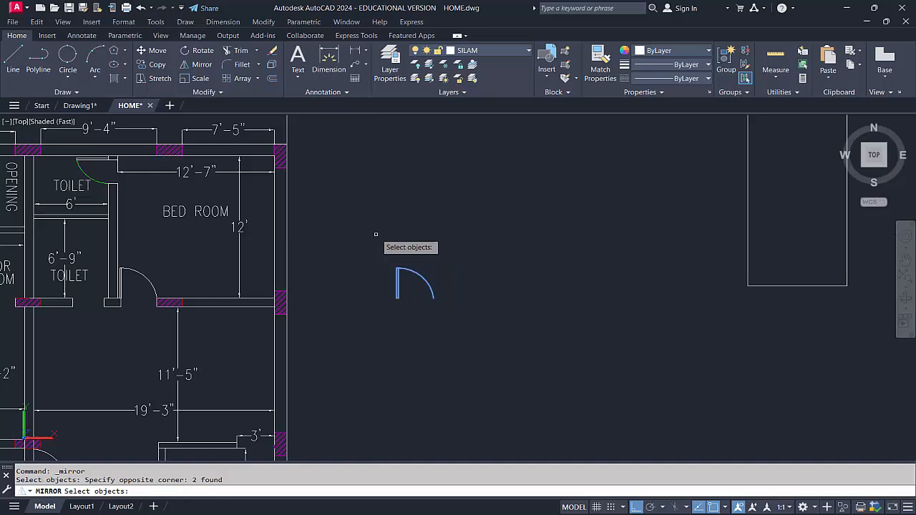
pyautogui.press('Return')
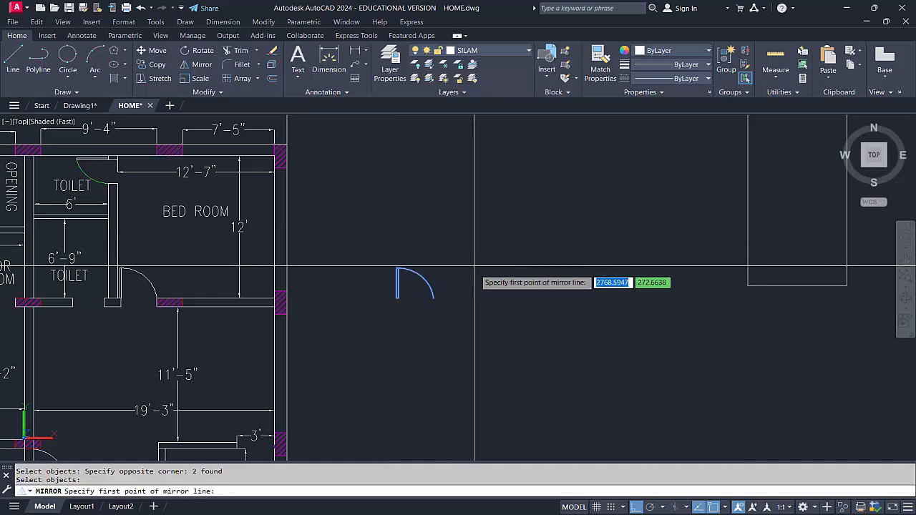
pyautogui.click(433, 300)
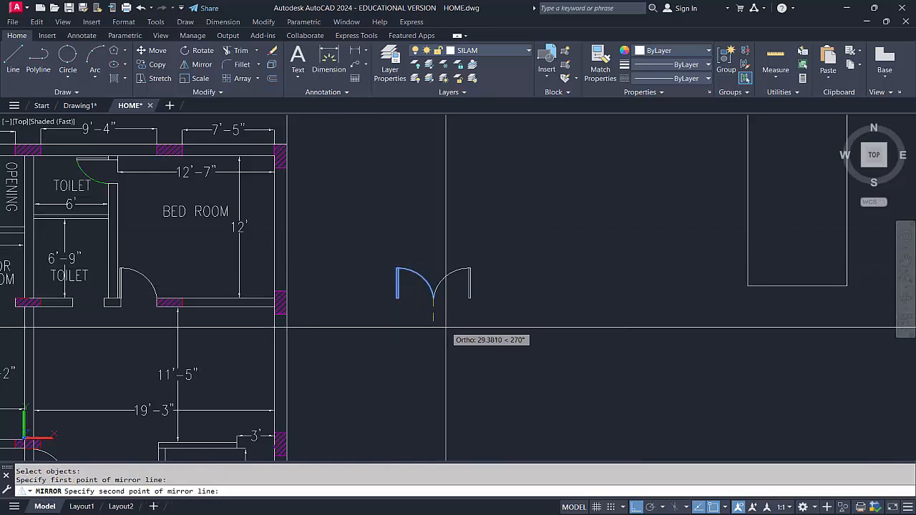
pyautogui.click(445, 329)
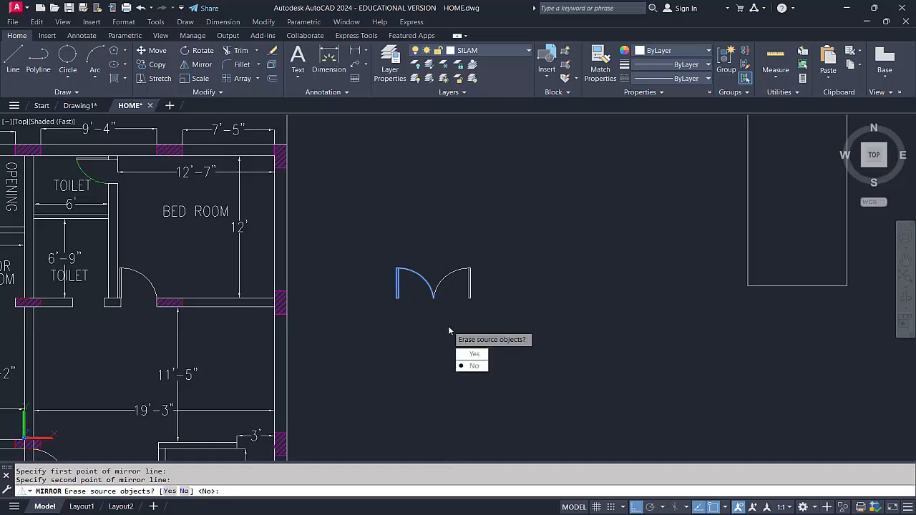
pyautogui.click(473, 354)
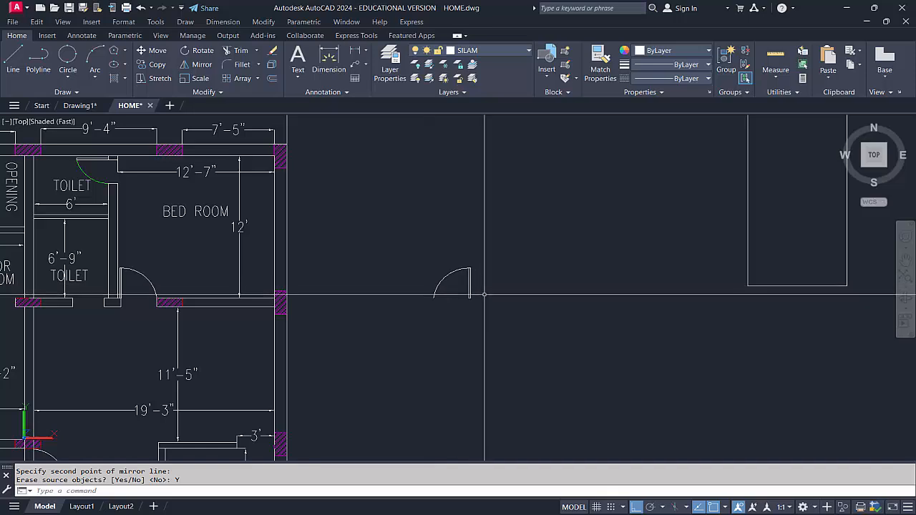
# Erase the vertical 11'-2" dimension in the room below the store room
pyautogui.moveTo(440, 246); pyautogui.dragTo(469, 223, button='middle')
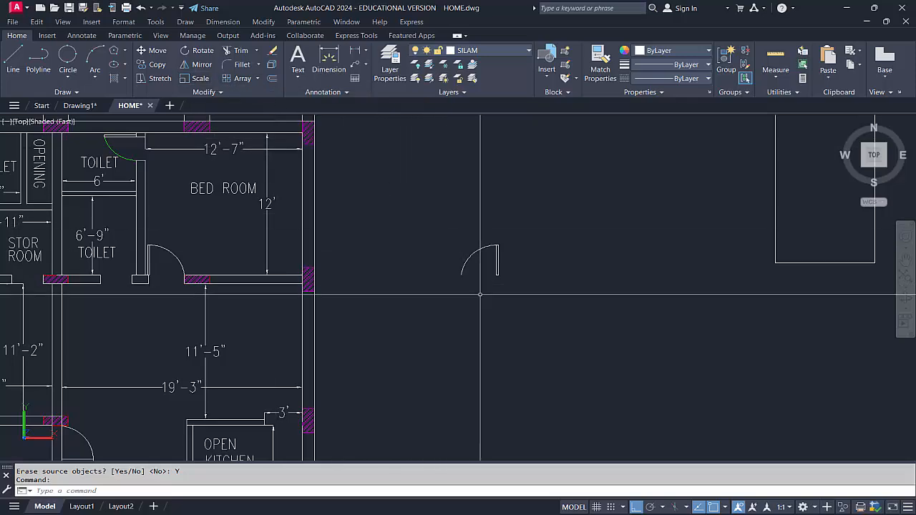
pyautogui.moveTo(415, 290); pyautogui.dragTo(463, 290, button='middle')
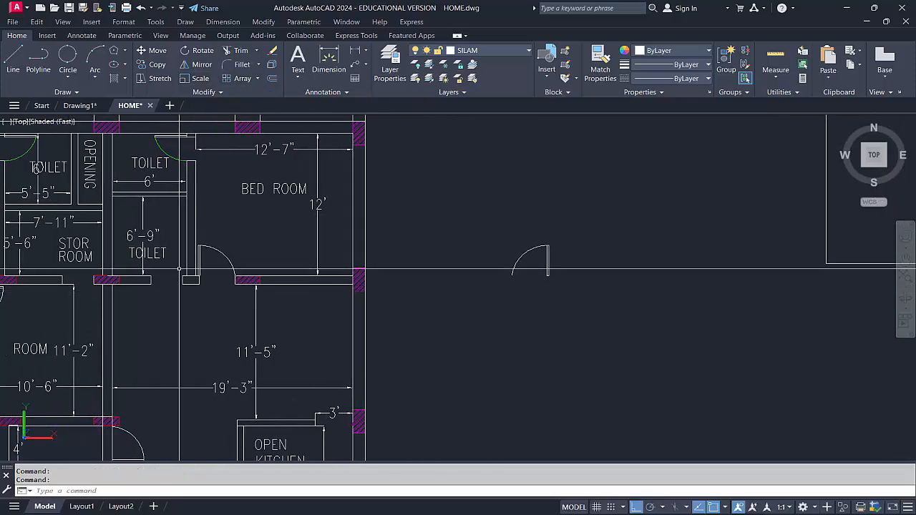
pyautogui.scroll(2, 83, 268)
pyautogui.moveTo(83, 268); pyautogui.dragTo(269, 274, button='middle')
pyautogui.click(255, 315)
pyautogui.click(231, 326)
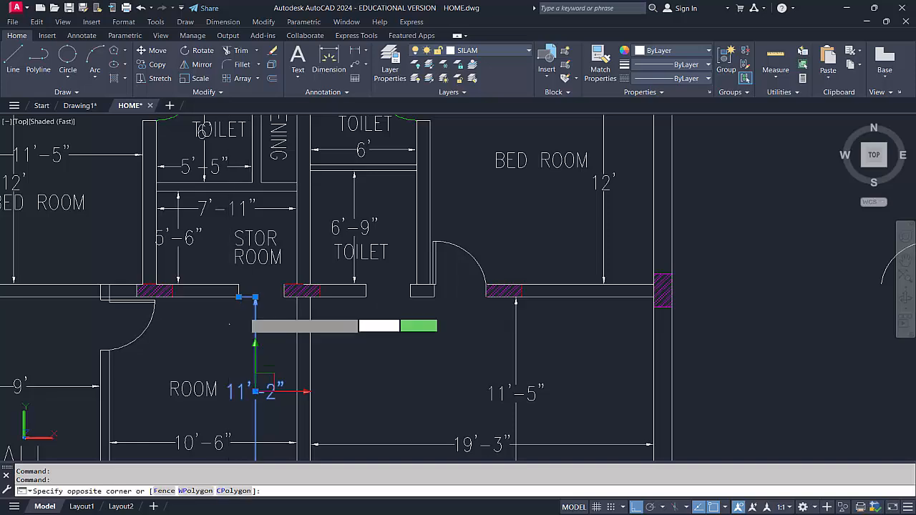
pyautogui.click(263, 307)
pyautogui.press('Delete')
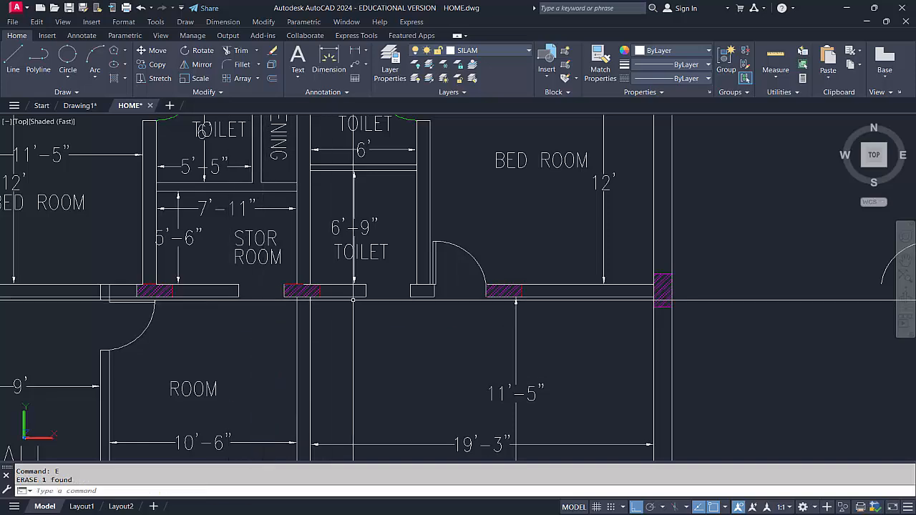
# Move the mirrored door by its leaf's lower outer corner to the upper-left corner of the hatched column beside the store room opening
pyautogui.moveTo(630, 259); pyautogui.dragTo(506, 282, button='middle')
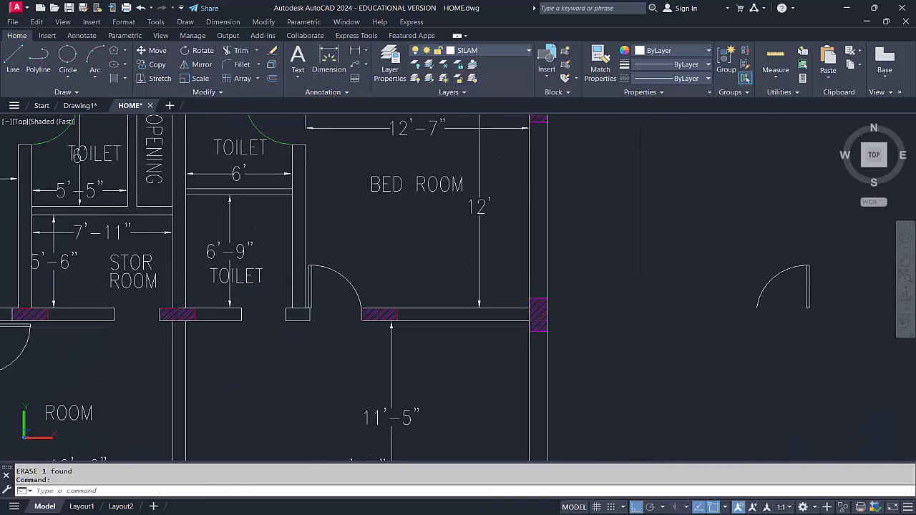
pyautogui.click(834, 318)
pyautogui.click(781, 329)
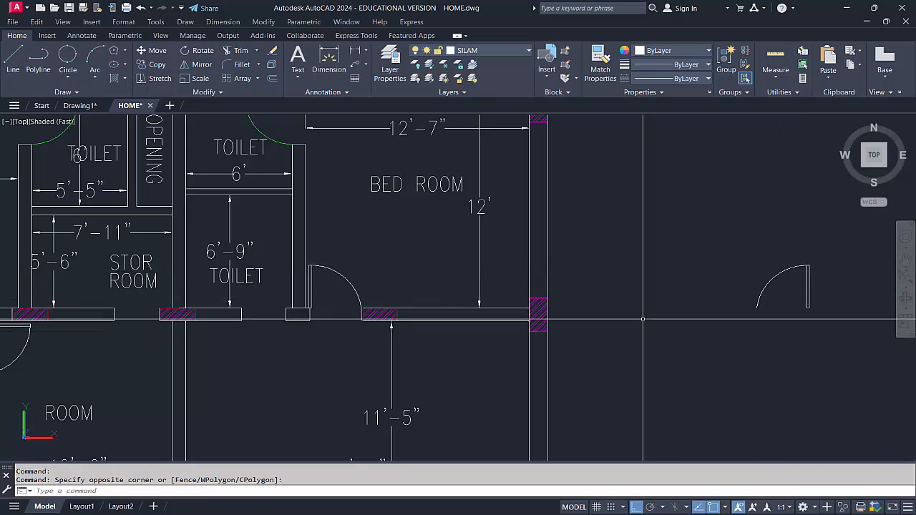
pyautogui.click(835, 322)
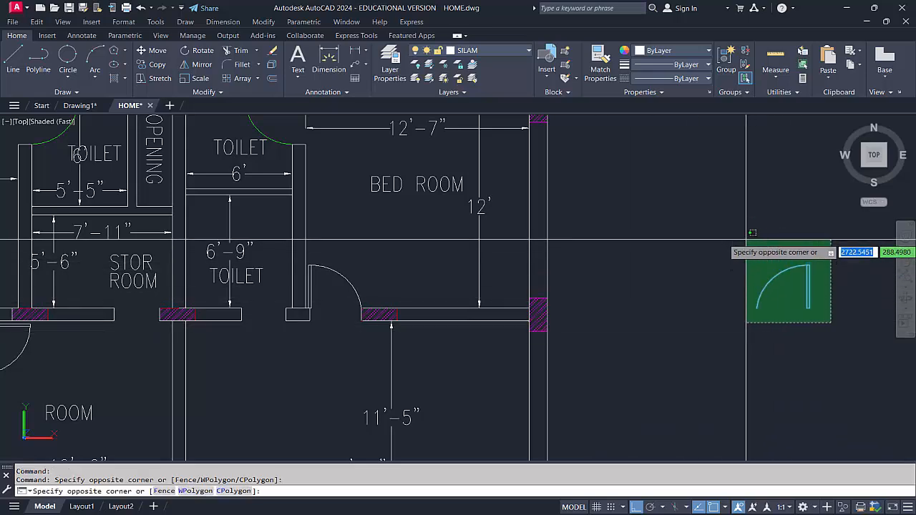
pyautogui.click(752, 261)
pyautogui.write('m')
pyautogui.press('Return')
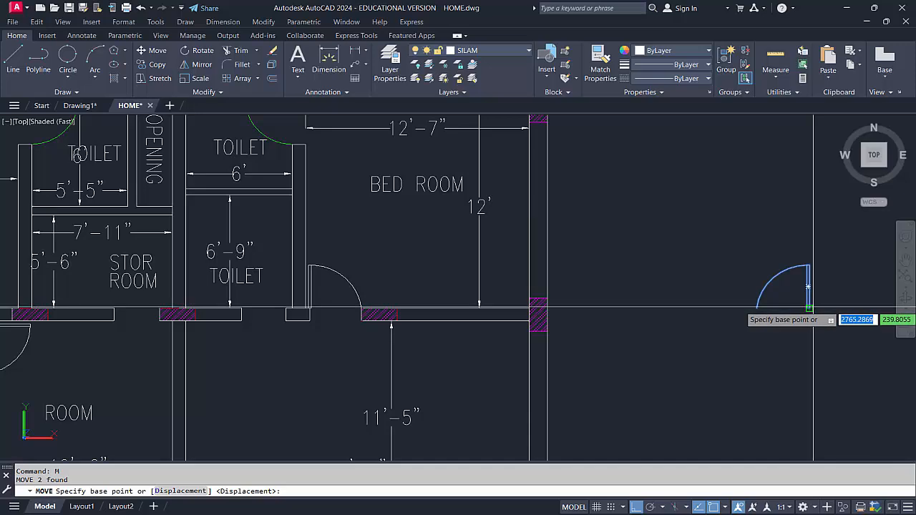
pyautogui.scroll(3, 809, 309)
pyautogui.click(810, 309)
pyautogui.scroll(-6, 542, 317)
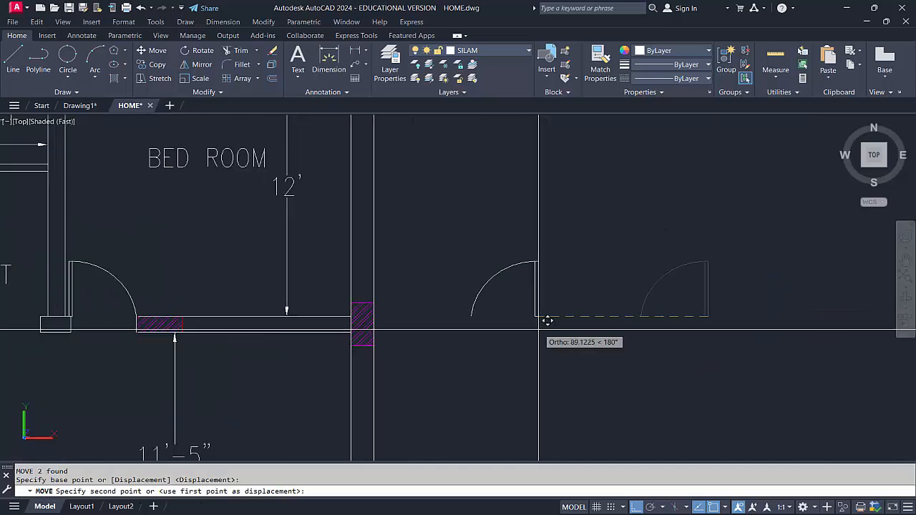
pyautogui.scroll(3, 205, 294)
pyautogui.scroll(2, 206, 293)
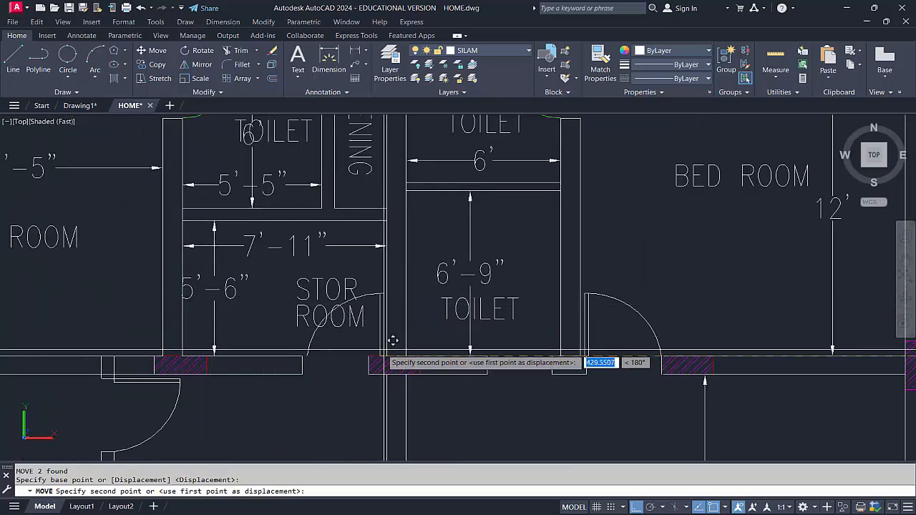
pyautogui.scroll(3, 370, 350)
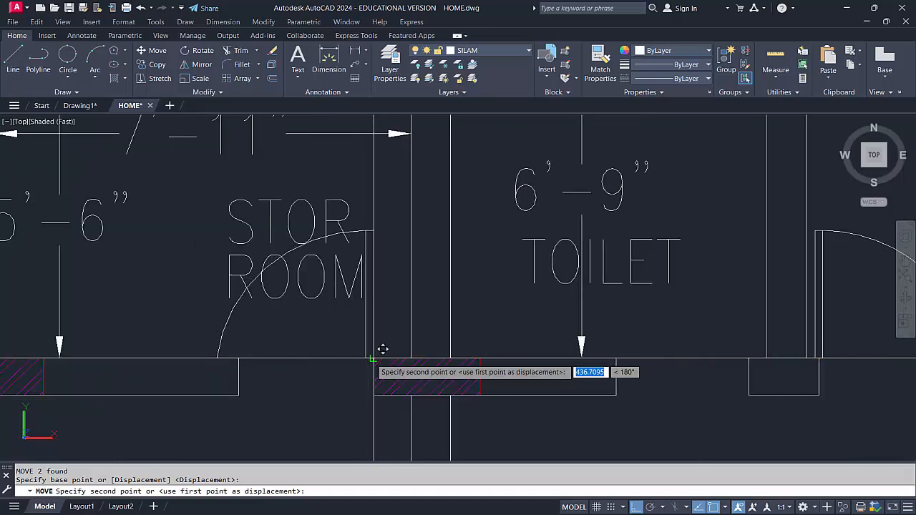
pyautogui.click(383, 350)
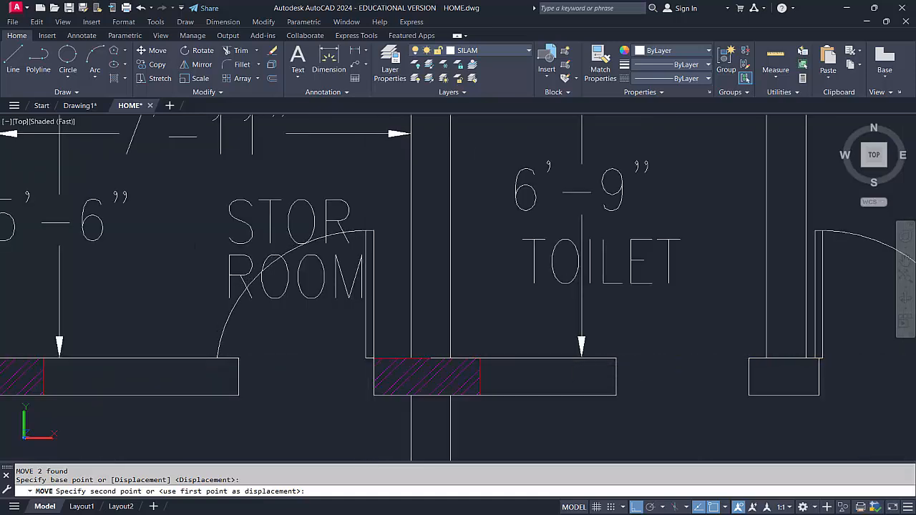
# Erase the STOR and ROOM text labels overlapping the newly placed door
pyautogui.press('Escape')
pyautogui.click(250, 226)
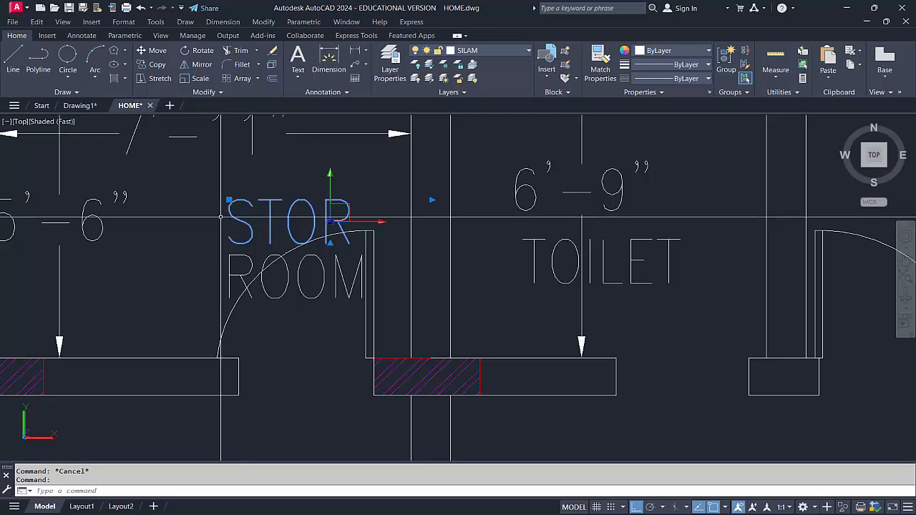
pyautogui.write('e')
pyautogui.press('Return')
pyautogui.click(232, 258)
pyautogui.click(218, 249)
pyautogui.press('Return')
pyautogui.scroll(-4, 220, 244)
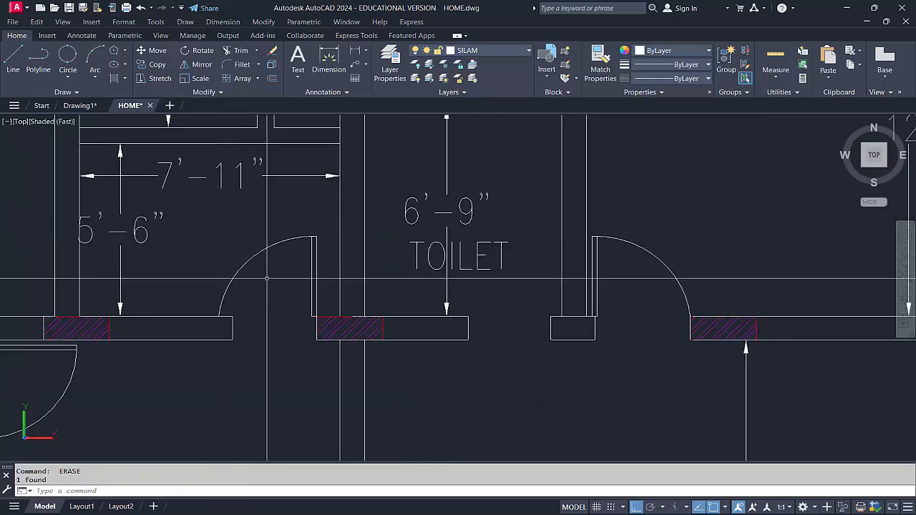
# Scale the store room door down freehand about its leaf's lower outer corner so the swing arc fits the opening
pyautogui.scroll(3, 269, 280)
pyautogui.moveTo(270, 279); pyautogui.dragTo(280, 303, button='middle')
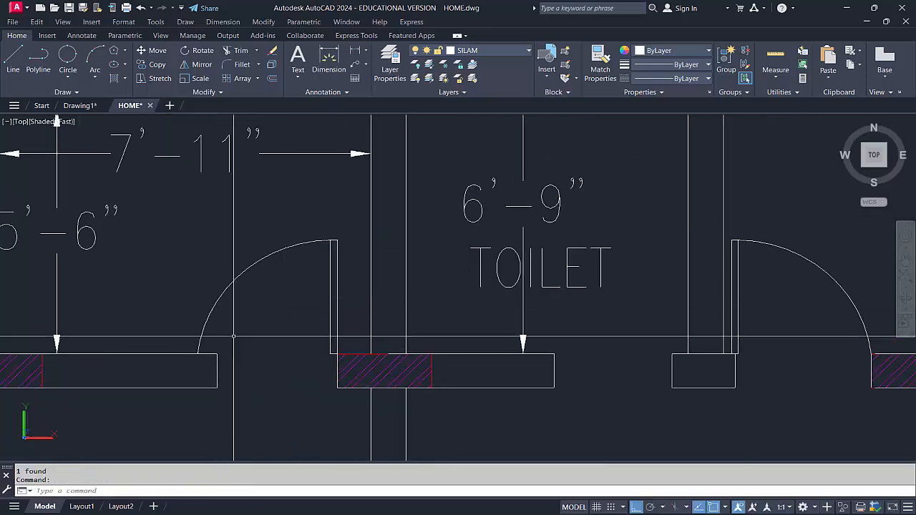
pyautogui.moveTo(307, 306); pyautogui.dragTo(308, 315, button='middle')
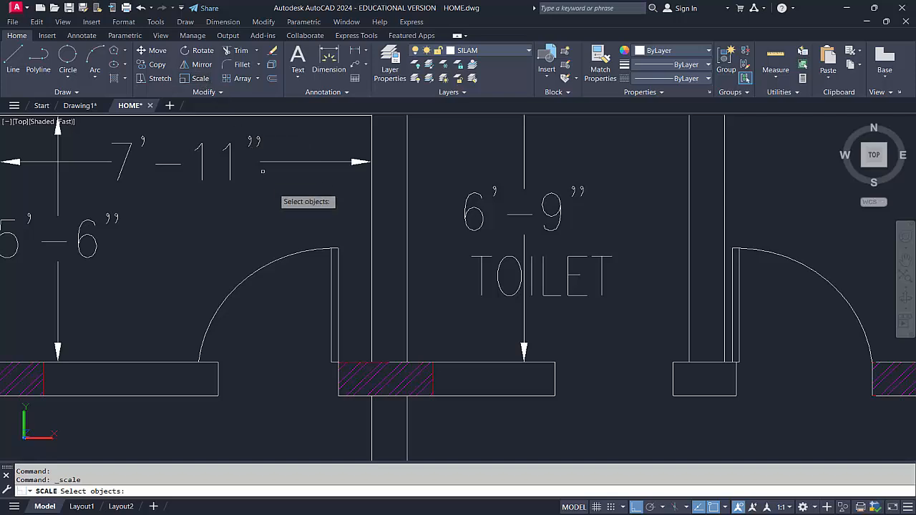
pyautogui.click(347, 307)
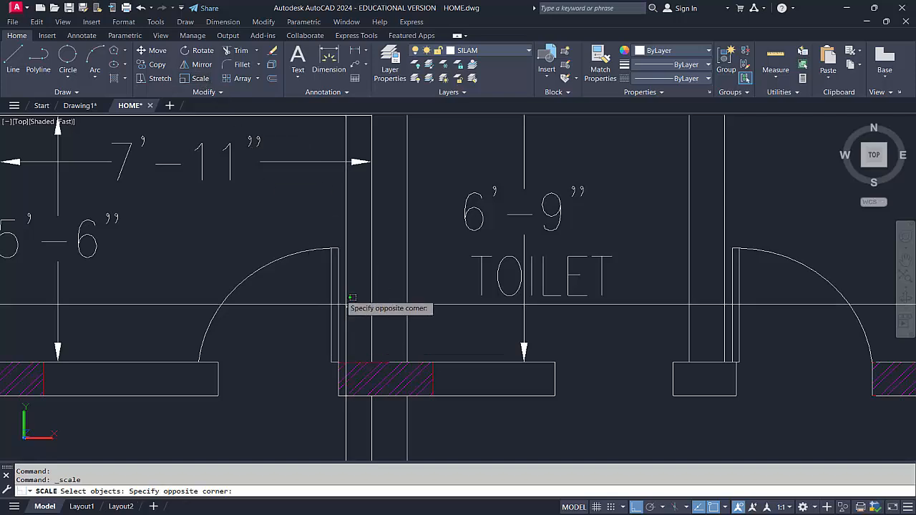
pyautogui.click(269, 229)
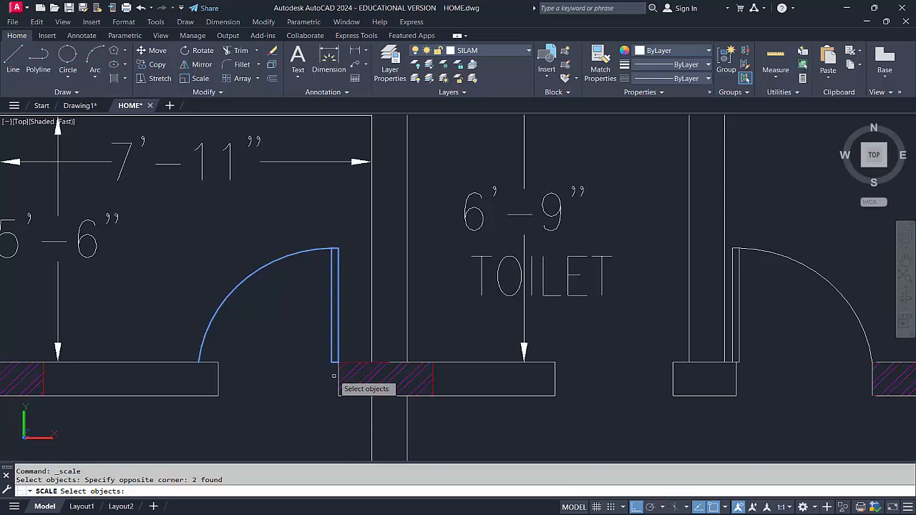
pyautogui.press('Return')
pyautogui.scroll(3, 337, 365)
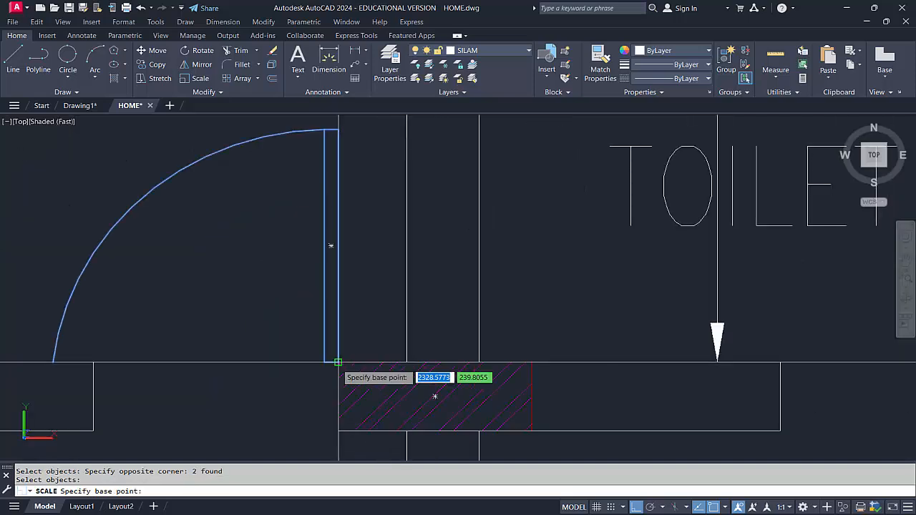
pyautogui.click(338, 363)
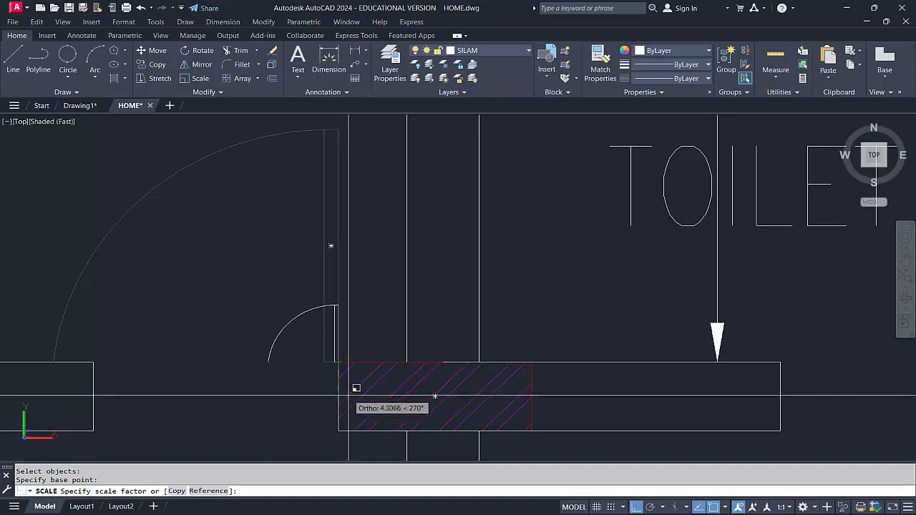
pyautogui.scroll(-2, 348, 404)
pyautogui.moveTo(347, 404); pyautogui.dragTo(371, 316, button='middle')
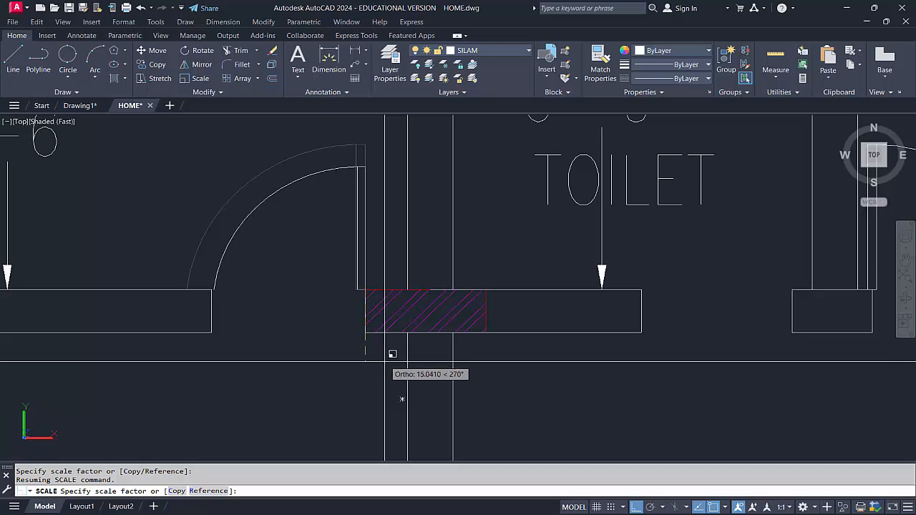
pyautogui.click(385, 362)
pyautogui.scroll(-4, 322, 304)
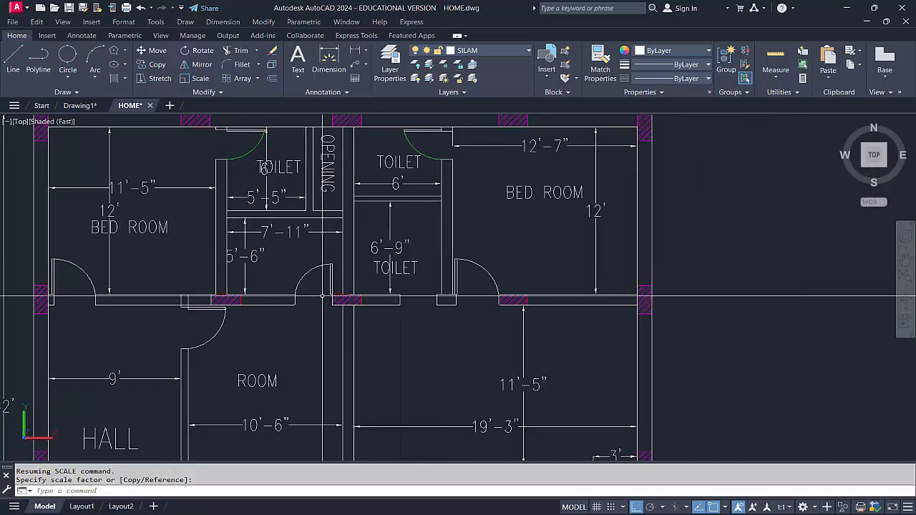
pyautogui.scroll(2, 333, 321)
pyautogui.moveTo(340, 325); pyautogui.dragTo(334, 361, button='middle')
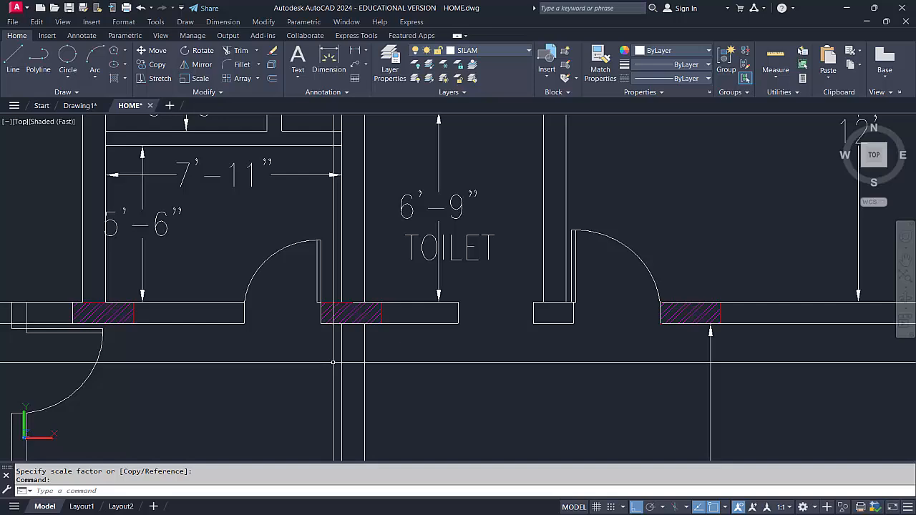
# Undo the last scaling of the store room door
pyautogui.scroll(-4, 333, 363)
pyautogui.scroll(3, 333, 268)
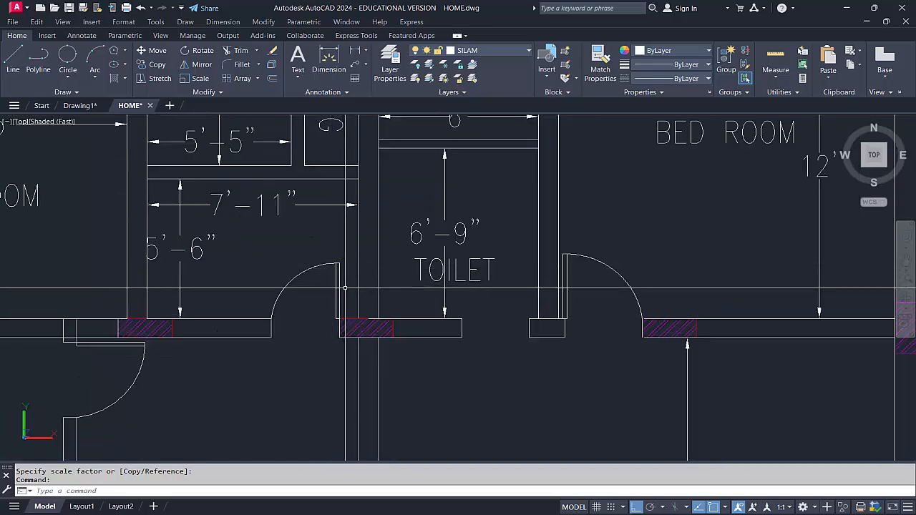
pyautogui.hotkey('ctrl', 'z')
pyautogui.hotkey('ctrl', 'z')
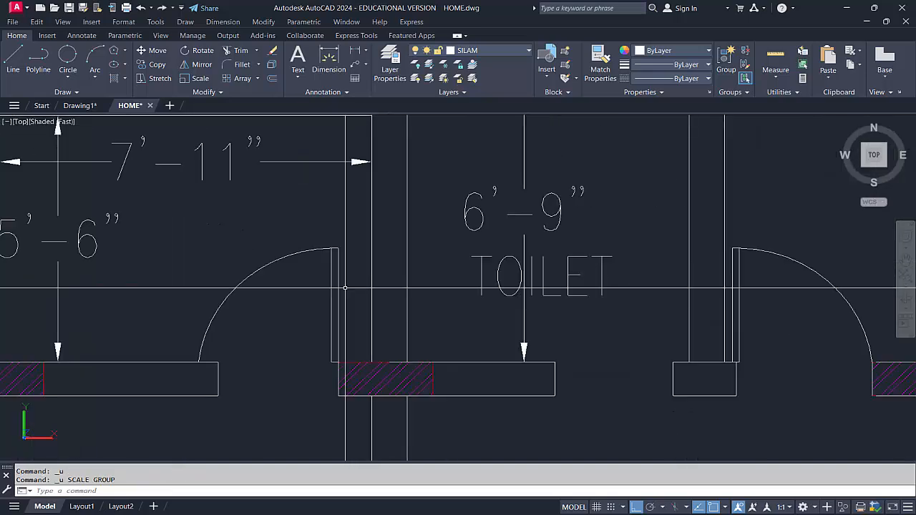
# Scale the store room door about its leaf's lower outer corner until the swing arc ends at the opposite edge of the opening
pyautogui.moveTo(345, 288); pyautogui.dragTo(346, 313, button='middle')
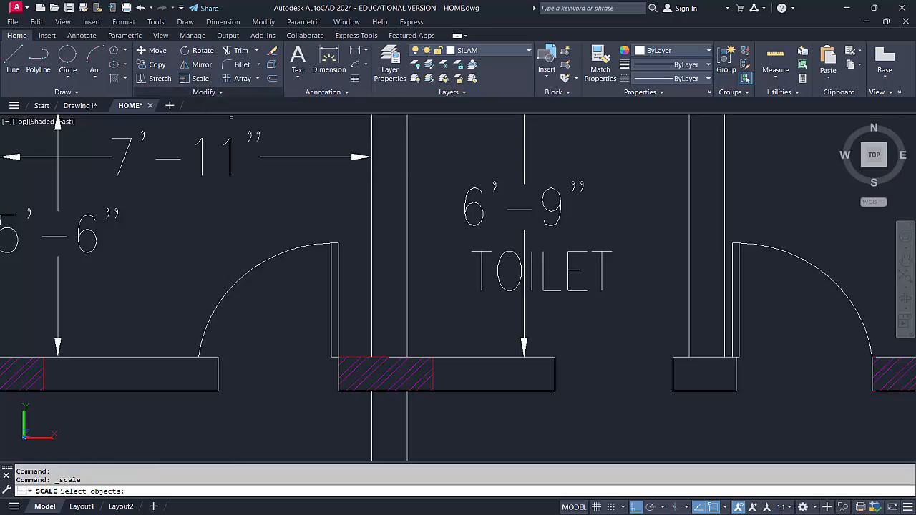
pyautogui.click(273, 233)
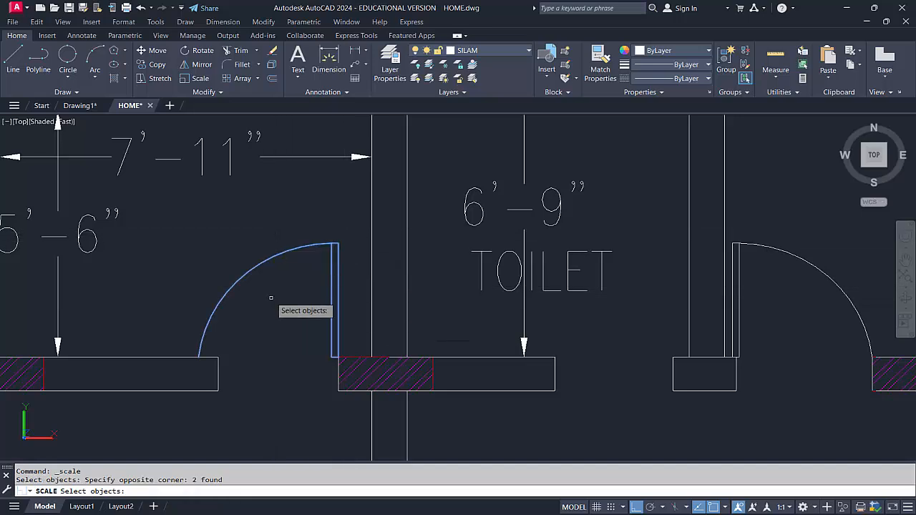
pyautogui.press('Return')
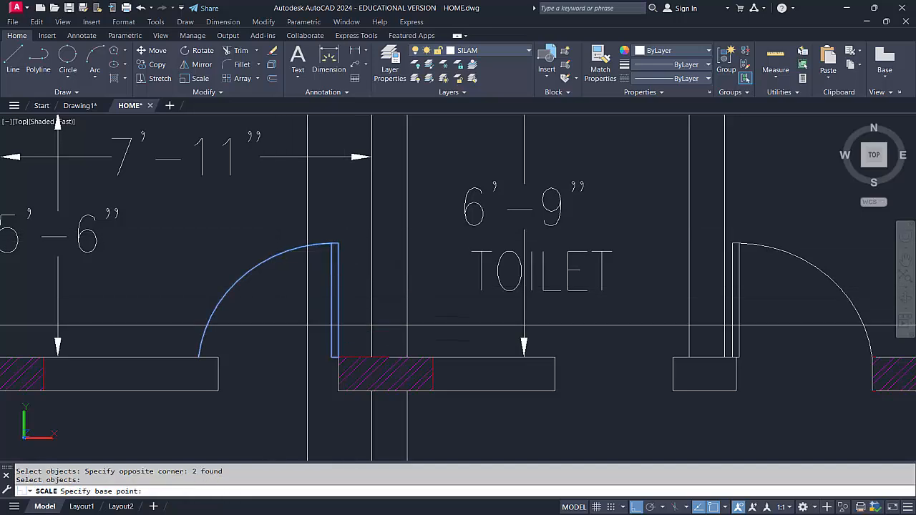
pyautogui.click(338, 356)
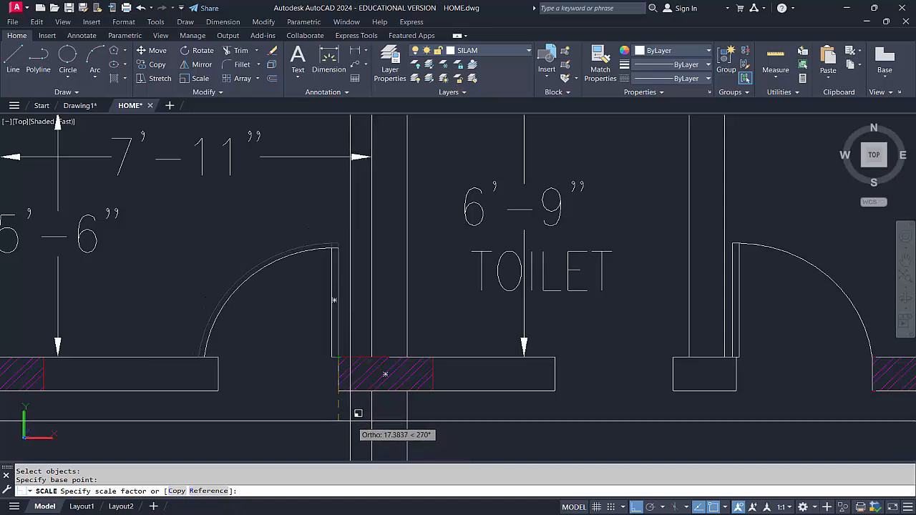
pyautogui.scroll(2, 358, 413)
pyautogui.scroll(4, 356, 409)
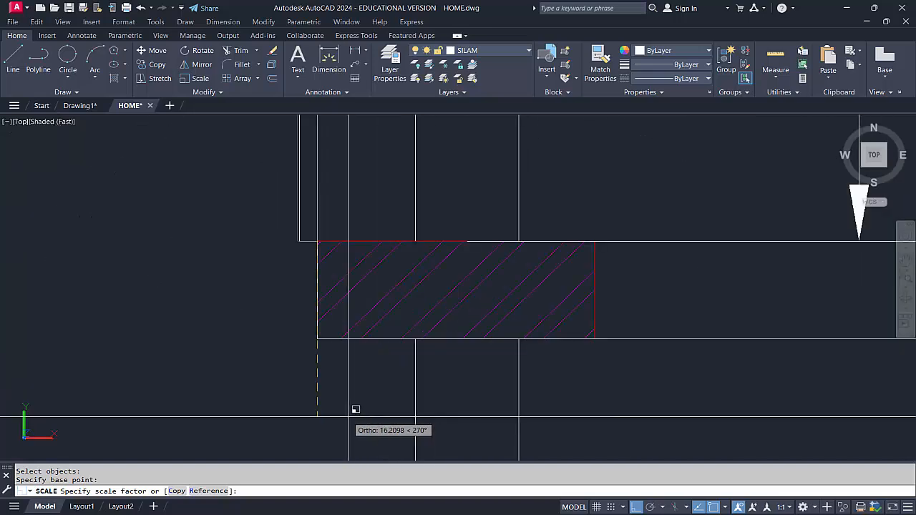
pyautogui.scroll(-2, 356, 409)
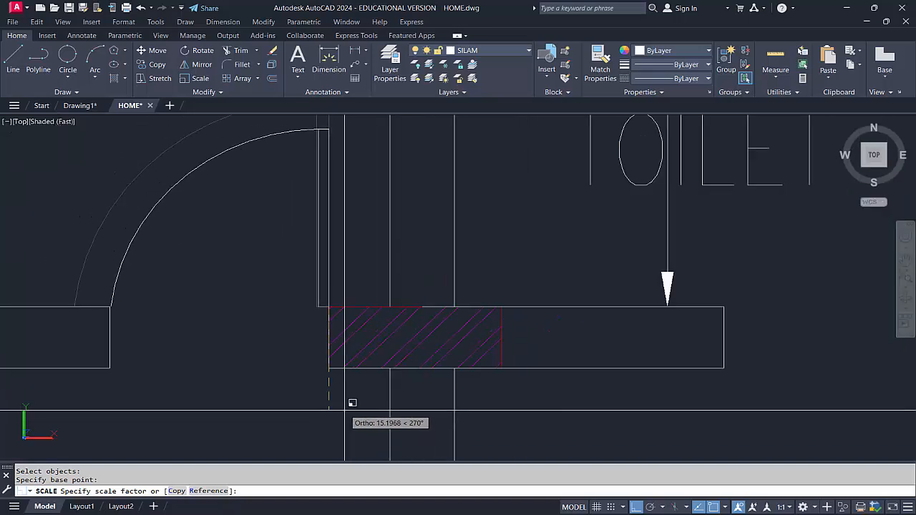
pyautogui.click(345, 411)
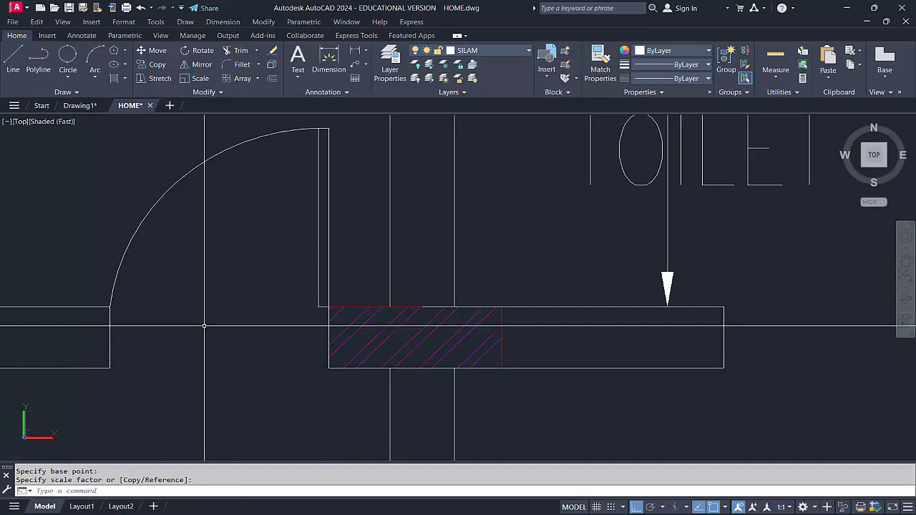
pyautogui.scroll(-5, 205, 325)
pyautogui.scroll(-6, 243, 315)
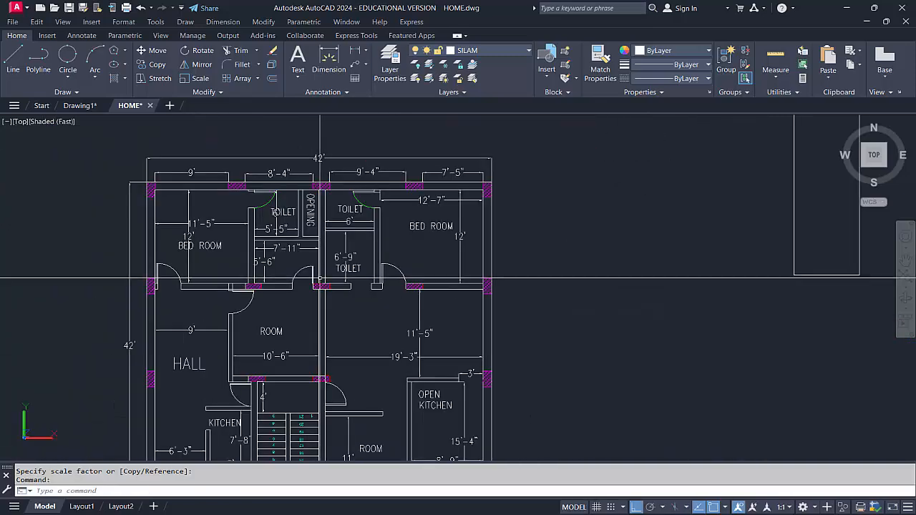
pyautogui.press('Escape')
# Trim the wall line between the two toilet partition lines at their bedroom-side end
pyautogui.scroll(2, 403, 286)
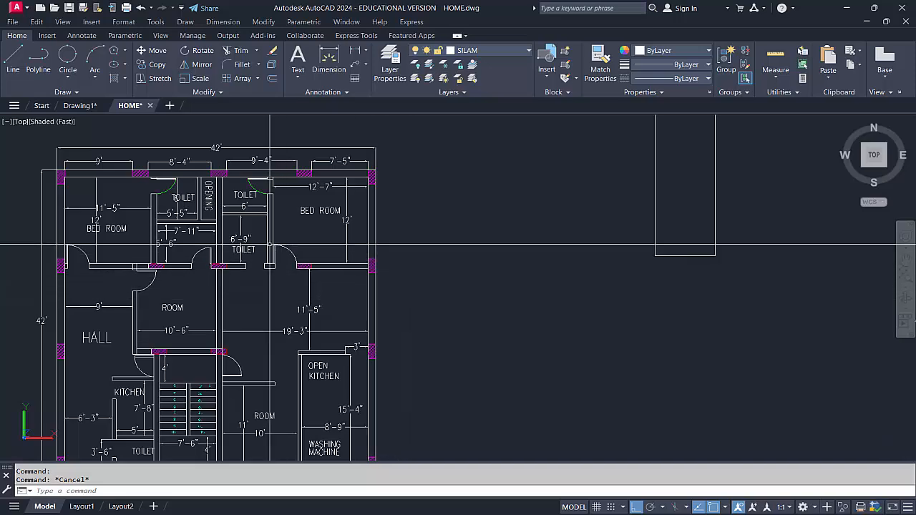
pyautogui.scroll(4, 262, 213)
pyautogui.scroll(3, 250, 157)
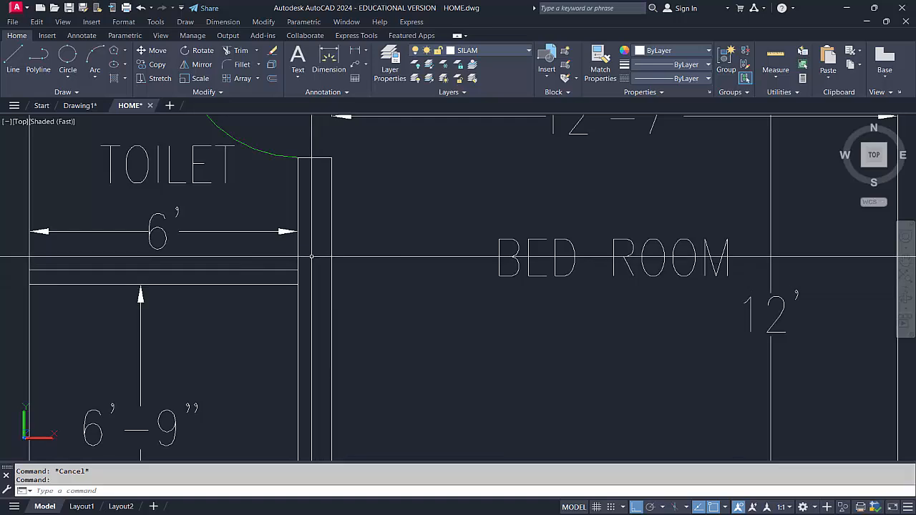
pyautogui.scroll(3, 295, 275)
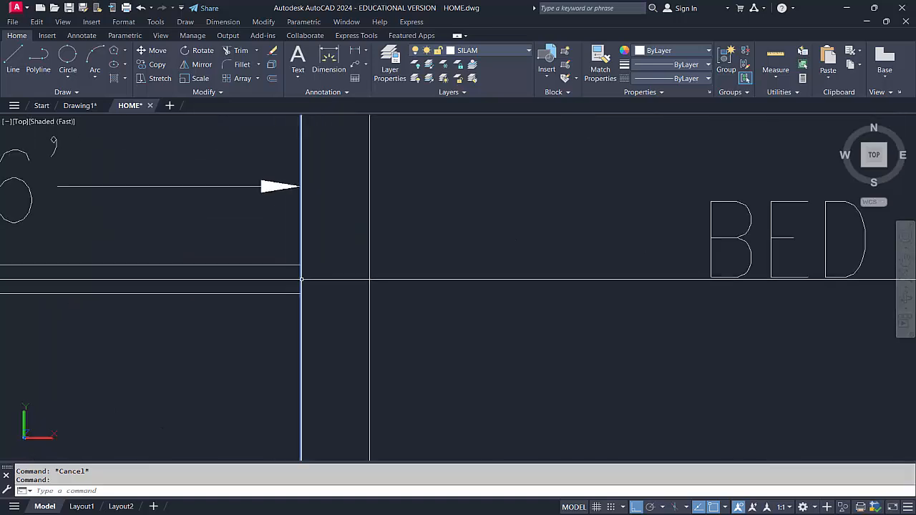
pyautogui.scroll(-5, 309, 277)
pyautogui.scroll(2, 189, 300)
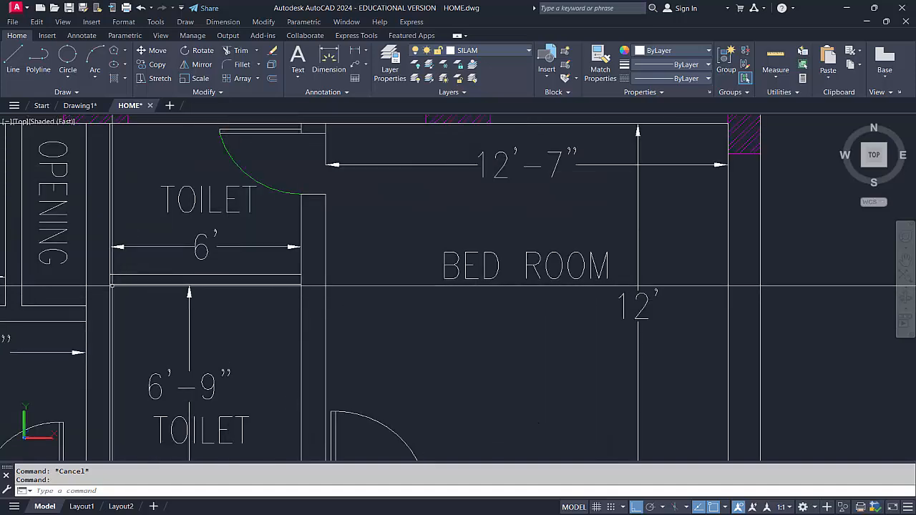
pyautogui.moveTo(340, 289); pyautogui.dragTo(370, 287, button='middle')
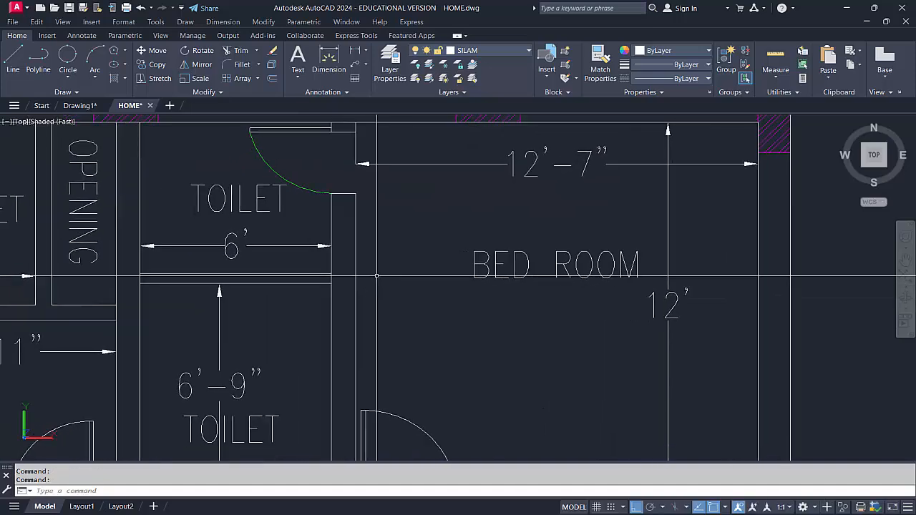
pyautogui.click(240, 51)
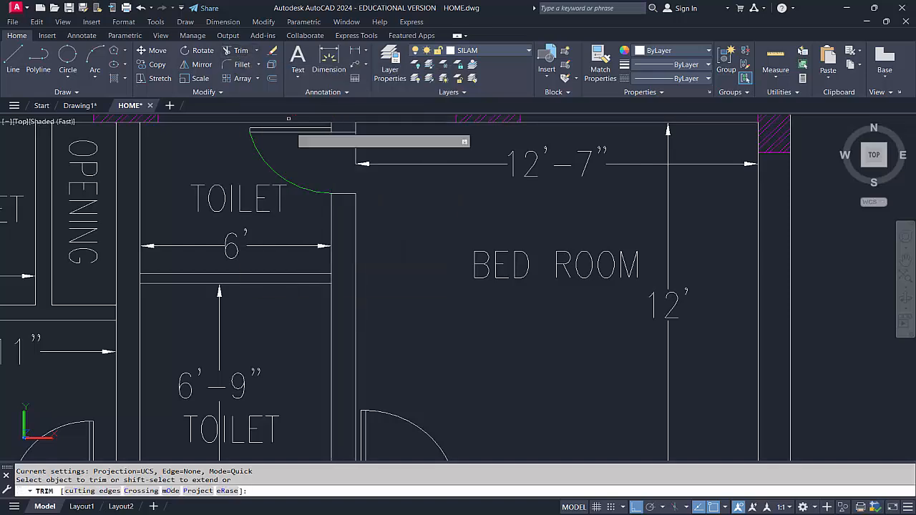
pyautogui.scroll(5, 300, 301)
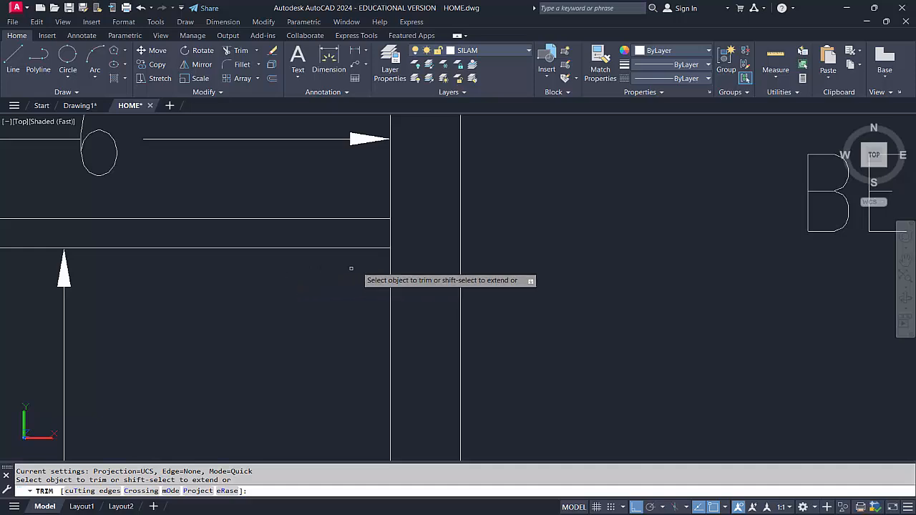
pyautogui.click(392, 232)
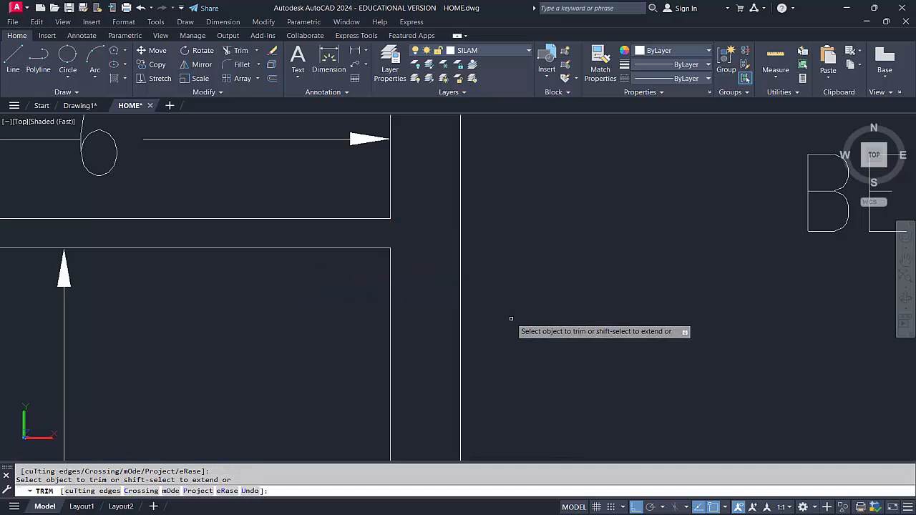
# Trim the wall line between the same toilet partition lines at their end facing the OPENING shaft
pyautogui.scroll(-4, 470, 291)
pyautogui.scroll(-1, 215, 265)
pyautogui.moveTo(187, 254); pyautogui.dragTo(356, 277, button='middle')
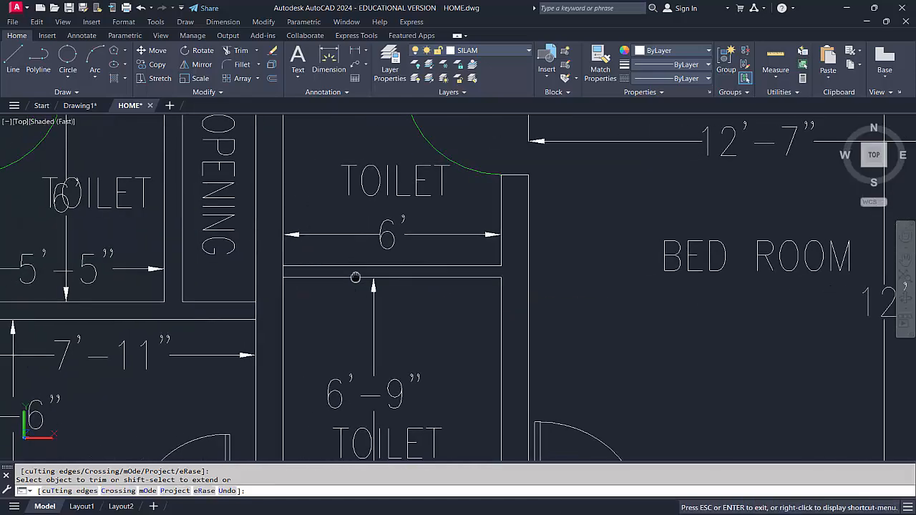
pyautogui.scroll(3, 265, 282)
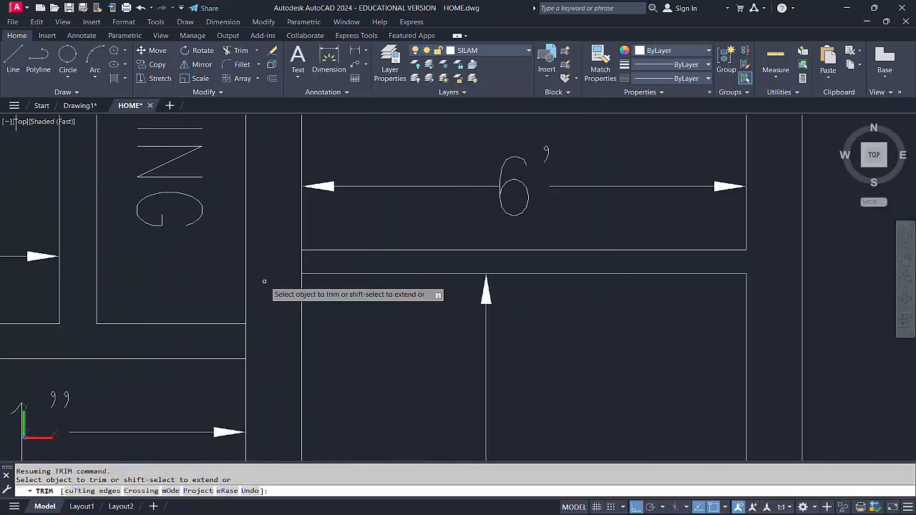
pyautogui.click(303, 260)
# Trim the short wall line between the partition lines below the OPENING shaft, where they meet the central wall
pyautogui.moveTo(197, 342)
pyautogui.mouseDown(button='middle')
pyautogui.moveTo(217, 346)
pyautogui.moveTo(313, 301)
pyautogui.mouseUp(button='middle')
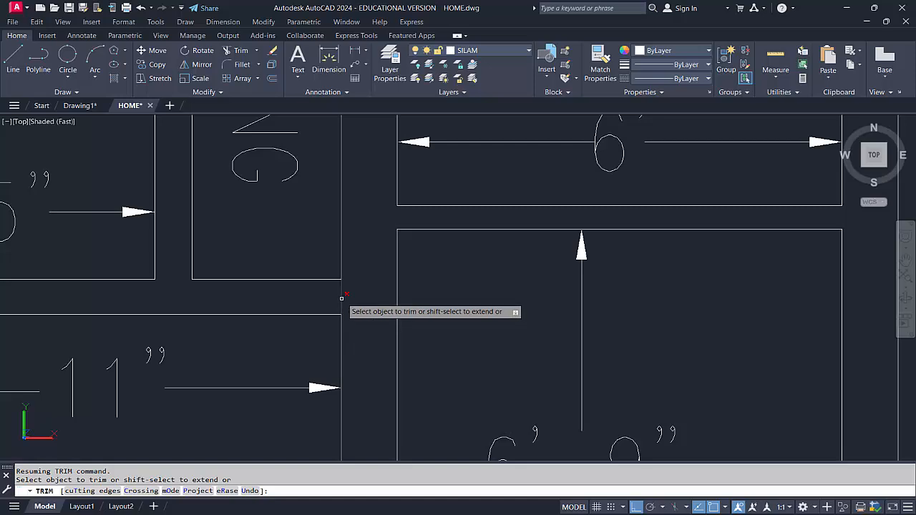
pyautogui.scroll(-5, 343, 298)
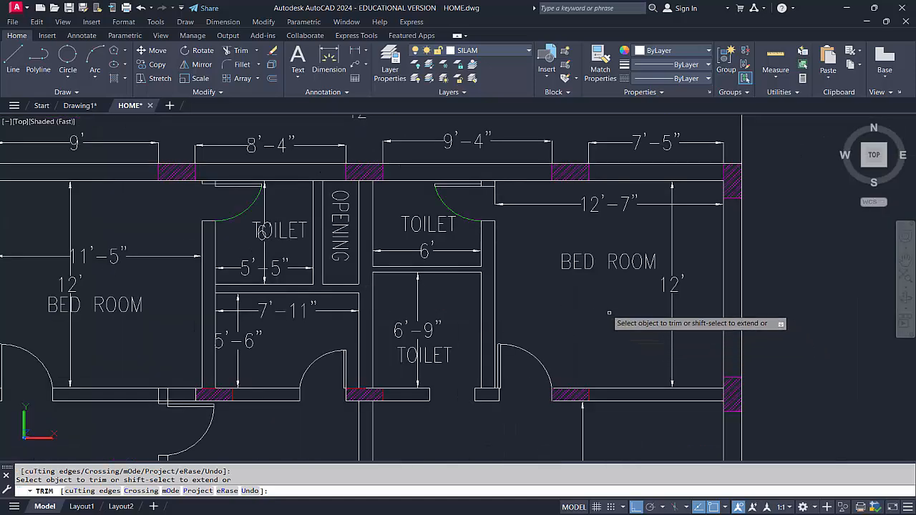
pyautogui.moveTo(570, 289); pyautogui.dragTo(550, 319, button='middle')
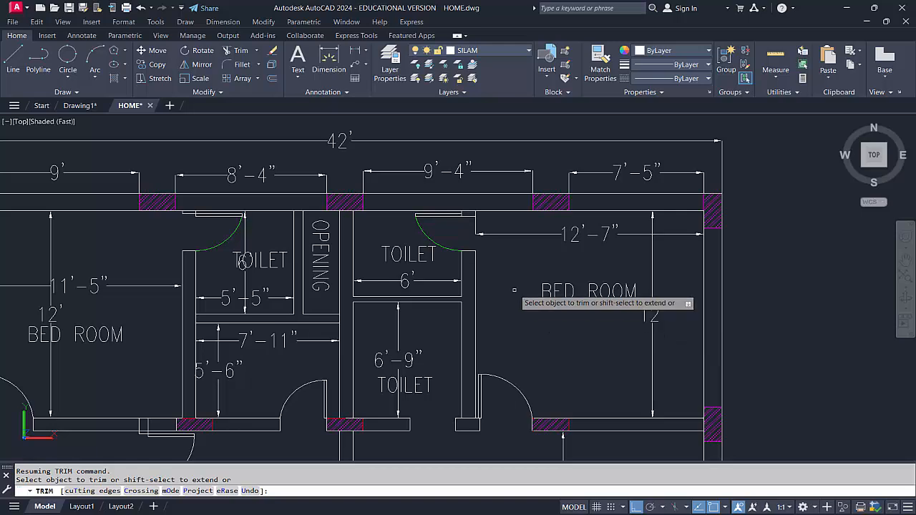
pyautogui.scroll(2, 514, 291)
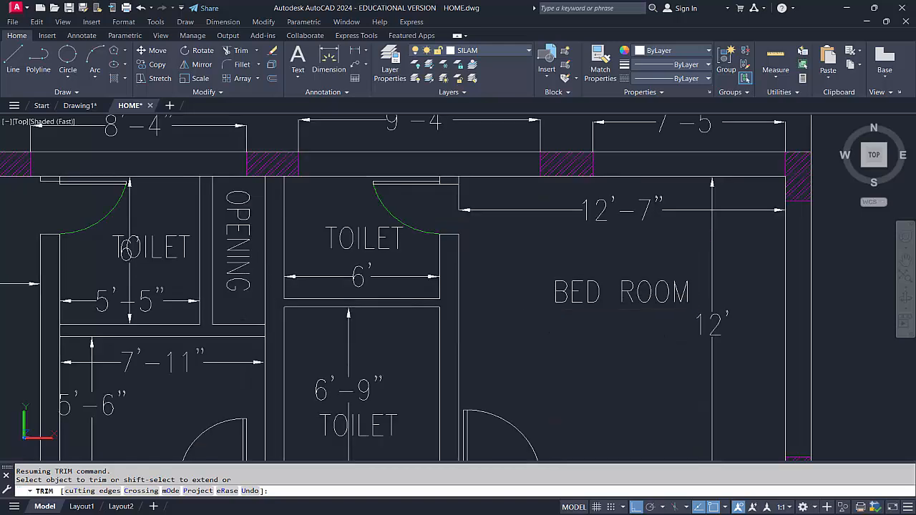
# Draw a horizontal line in the empty area east of the floor plan and continue it with a vertical segment upward from its right end
pyautogui.press('Escape')
pyautogui.moveTo(501, 229); pyautogui.dragTo(287, 240, button='middle')
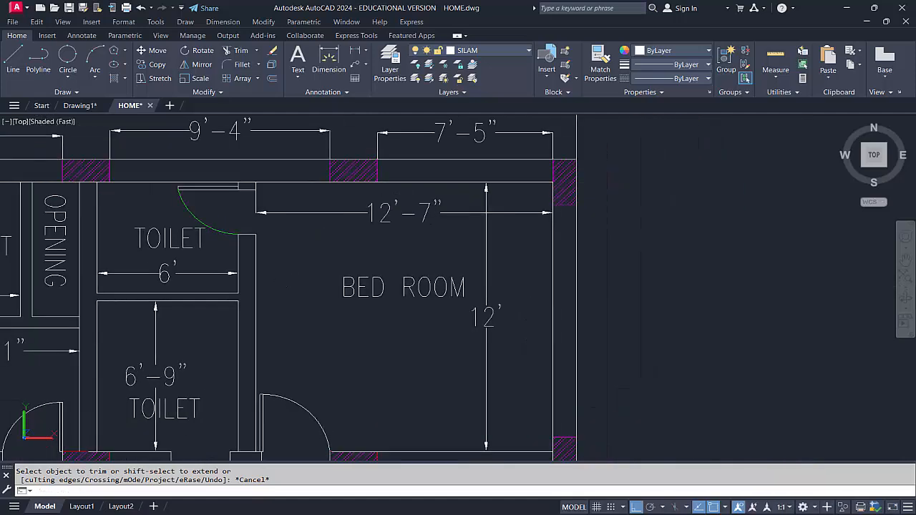
pyautogui.scroll(-2, 282, 279)
pyautogui.moveTo(600, 318); pyautogui.dragTo(497, 307, button='middle')
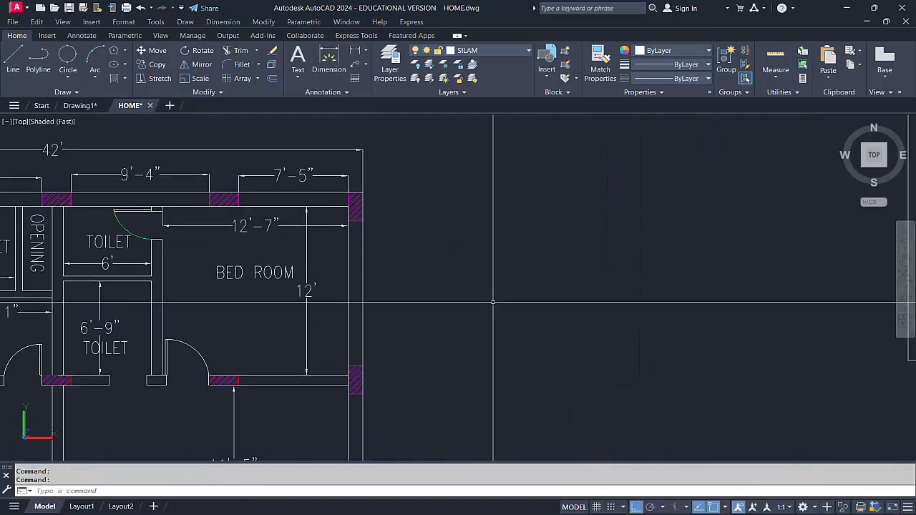
pyautogui.write('l')
pyautogui.press('Return')
pyautogui.click(450, 278)
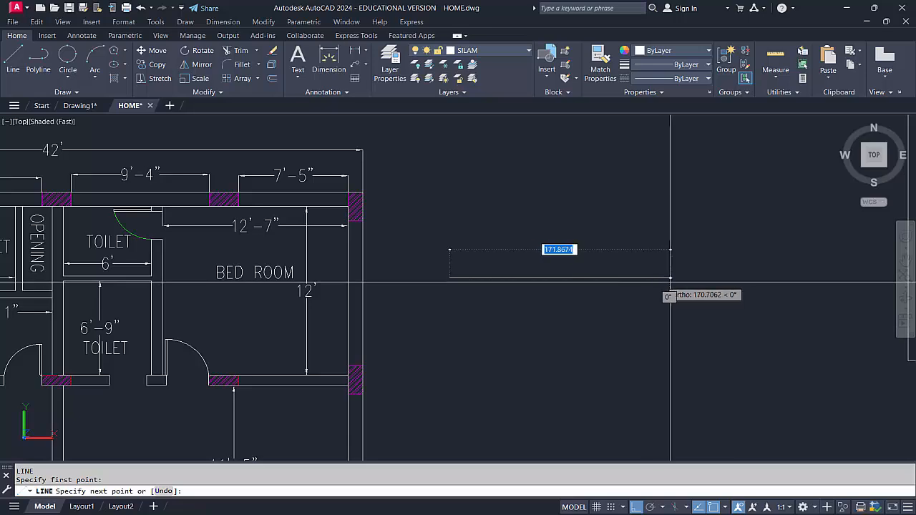
pyautogui.click(671, 282)
pyautogui.click(677, 183)
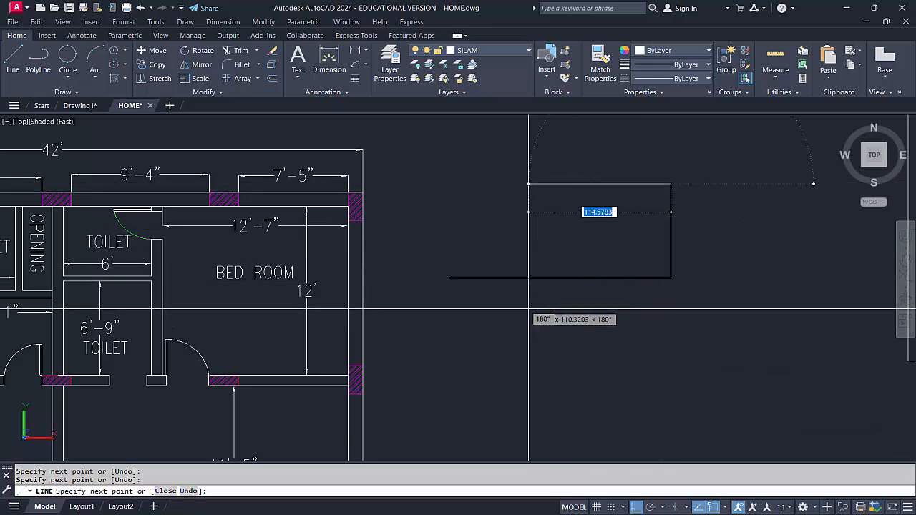
# Turn Ortho off and continue the line with a diagonal down-left, a vertical upward and a second diagonal crossing the earlier segments
pyautogui.press('F8')
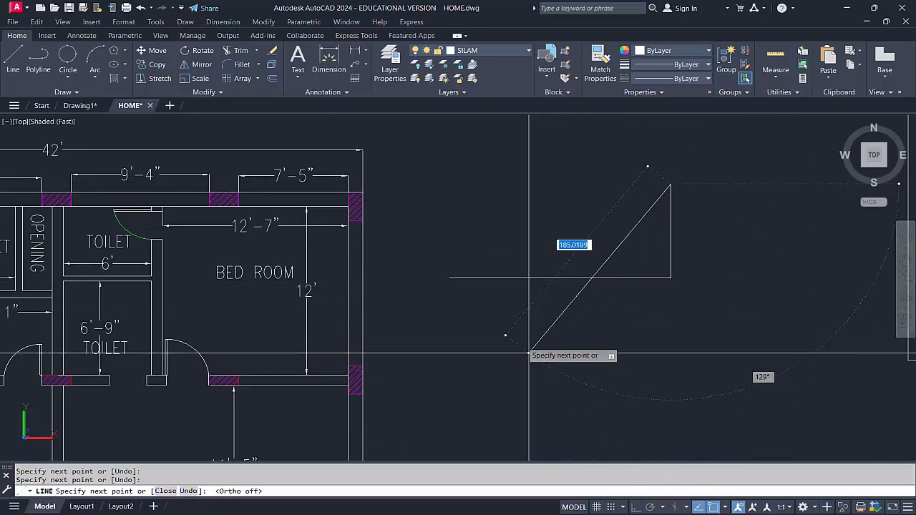
pyautogui.click(513, 335)
pyautogui.click(514, 183)
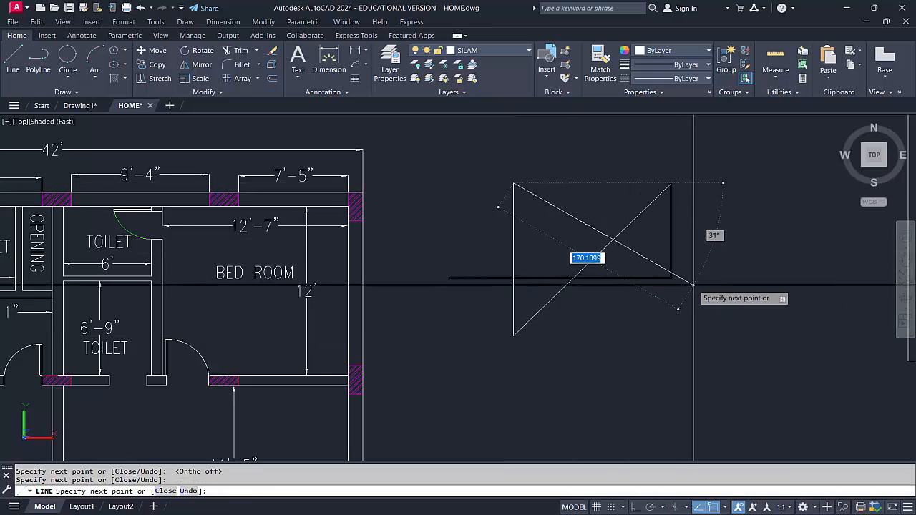
pyautogui.click(728, 274)
pyautogui.press('Return')
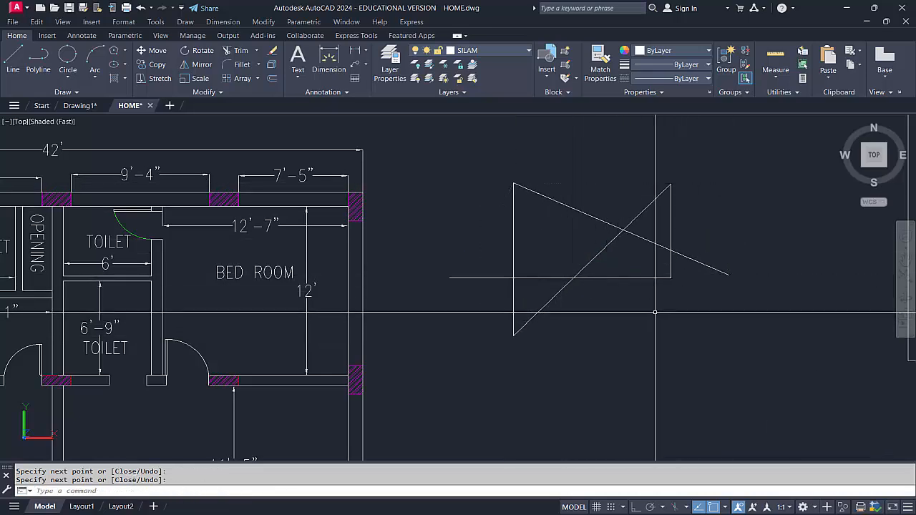
# Trim the crossing pieces and overhanging ends of the practice lines until only one closed notched outline remains
pyautogui.moveTo(654, 309); pyautogui.dragTo(618, 321, button='middle')
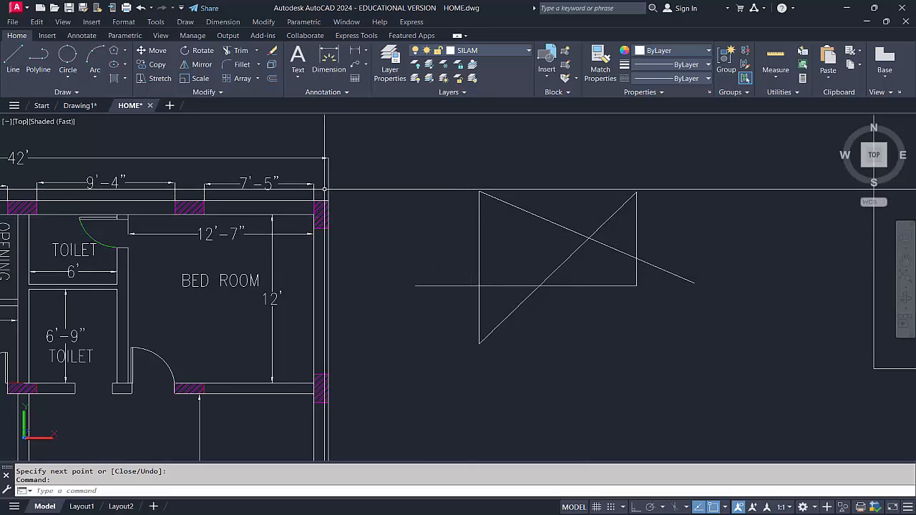
pyautogui.click(240, 52)
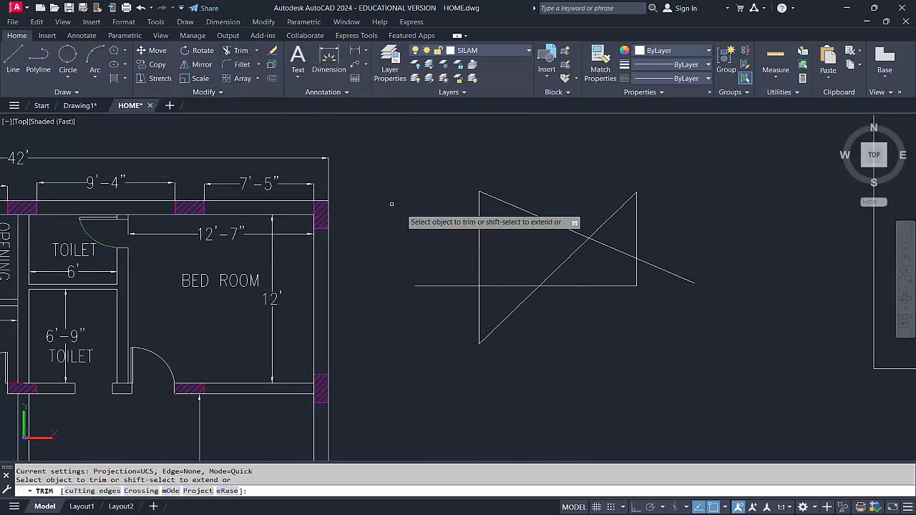
pyautogui.click(567, 258)
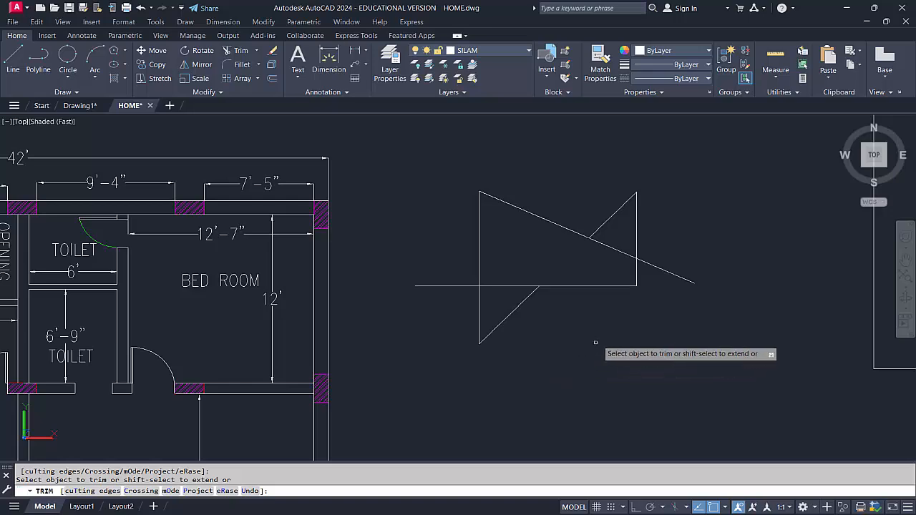
pyautogui.click(617, 248)
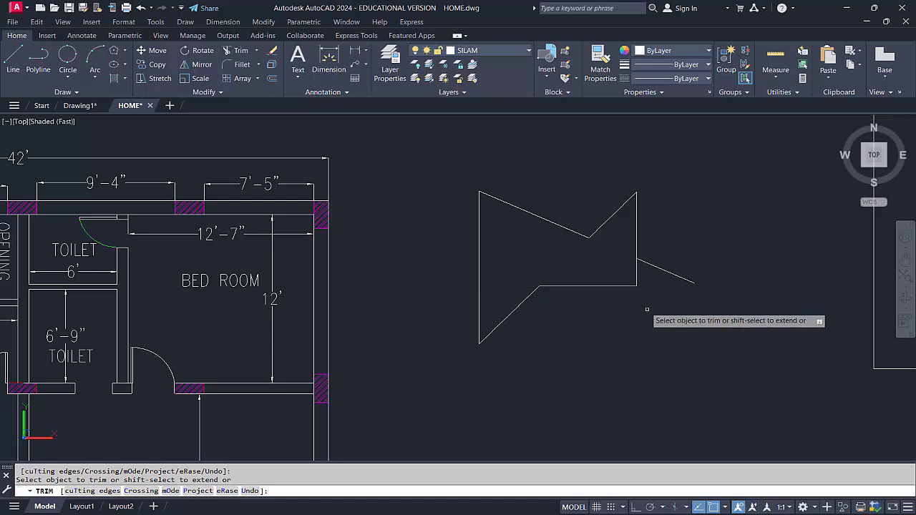
pyautogui.click(660, 267)
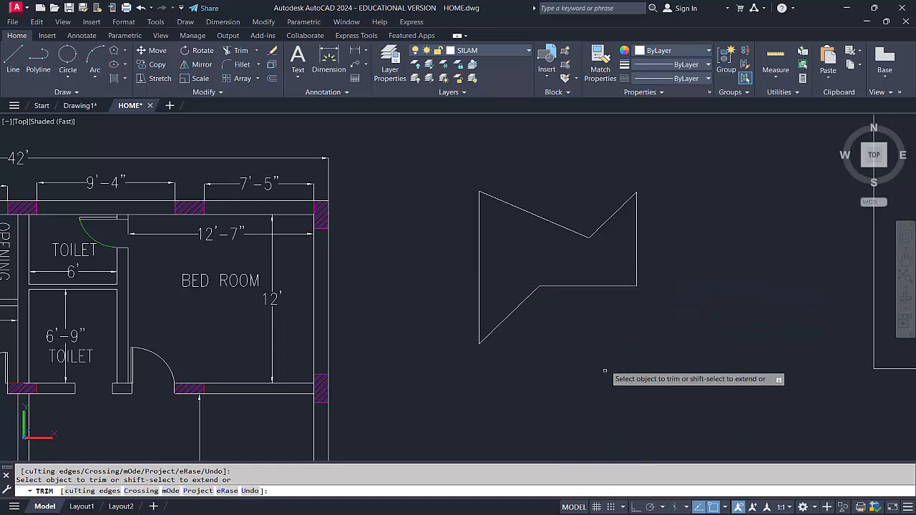
pyautogui.scroll(-2, 527, 269)
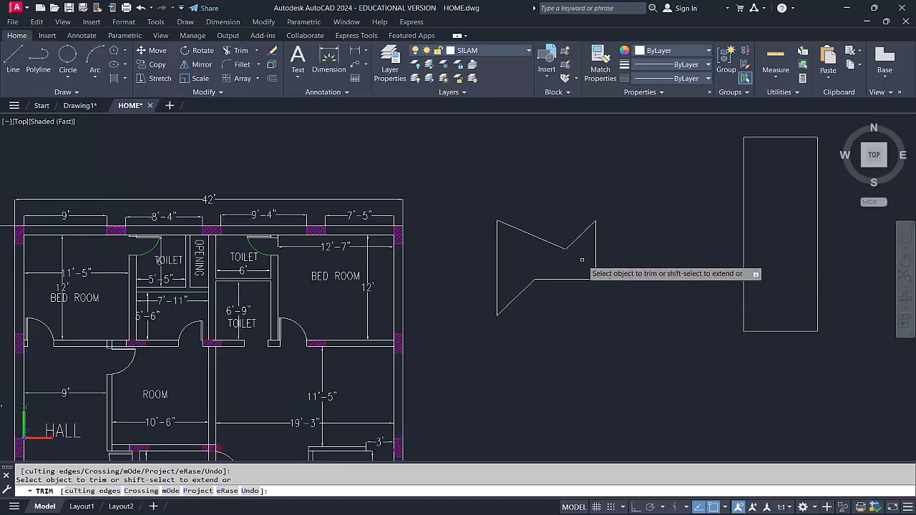
pyautogui.scroll(-5, 308, 237)
pyautogui.press('Escape')
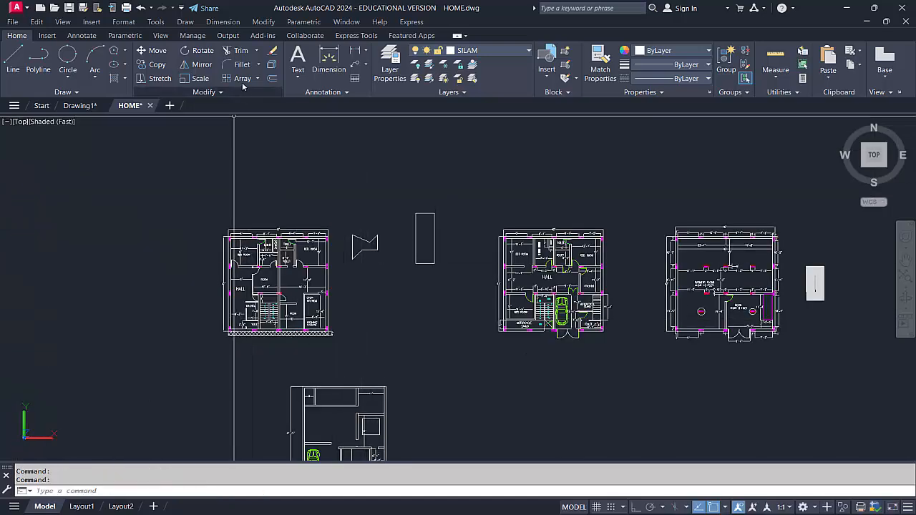
# Fillet the upper-left corner of the tall rectangle beside the practice outline with a radius of 7
pyautogui.scroll(-1, 168, 325)
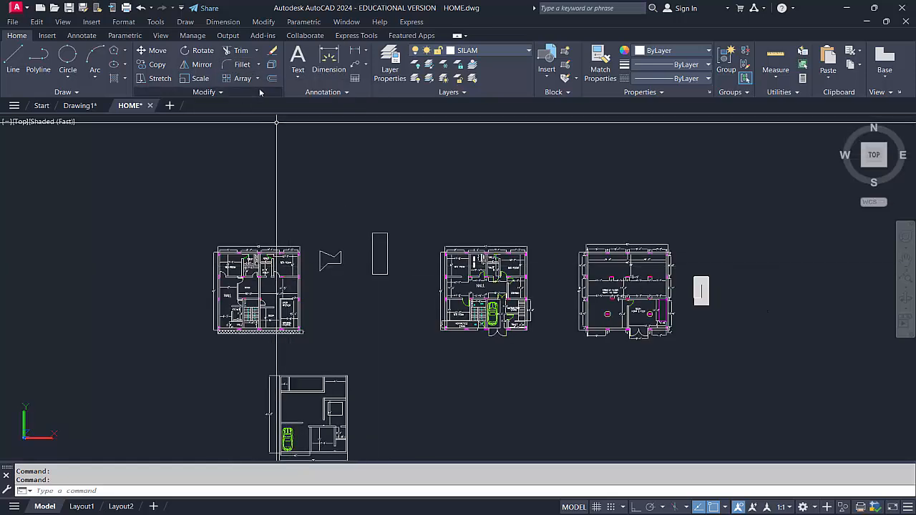
pyautogui.click(242, 64)
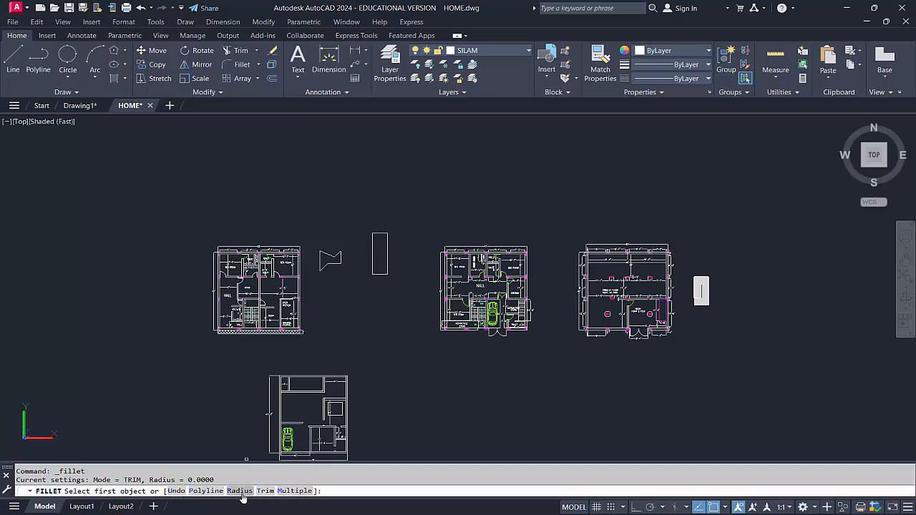
pyautogui.press('Return')
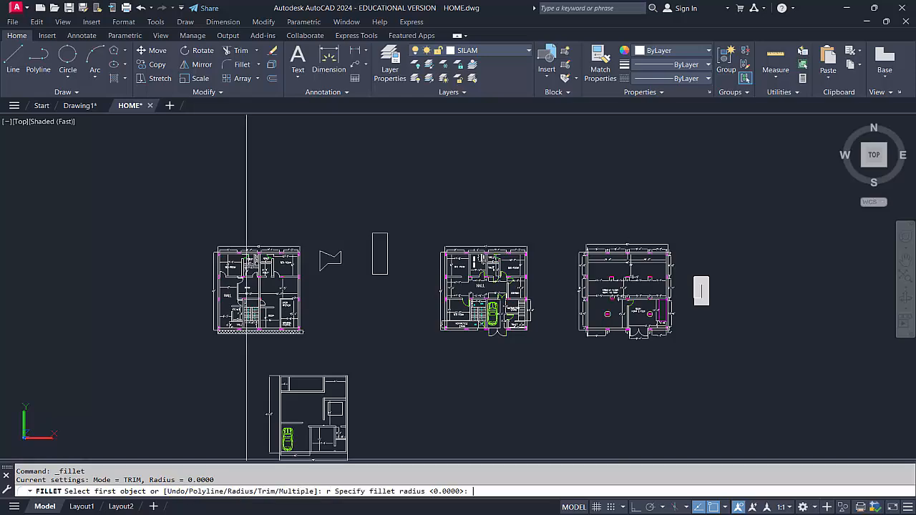
pyautogui.scroll(4, 376, 247)
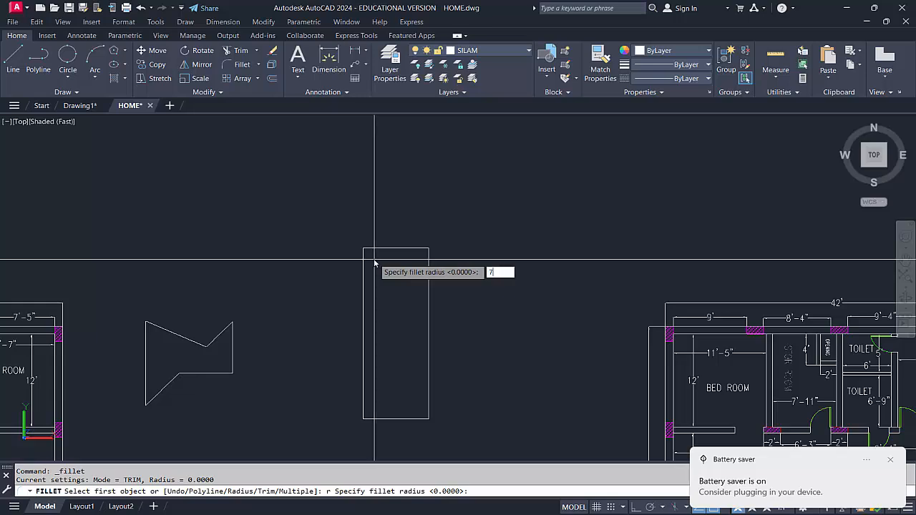
pyautogui.press('Return')
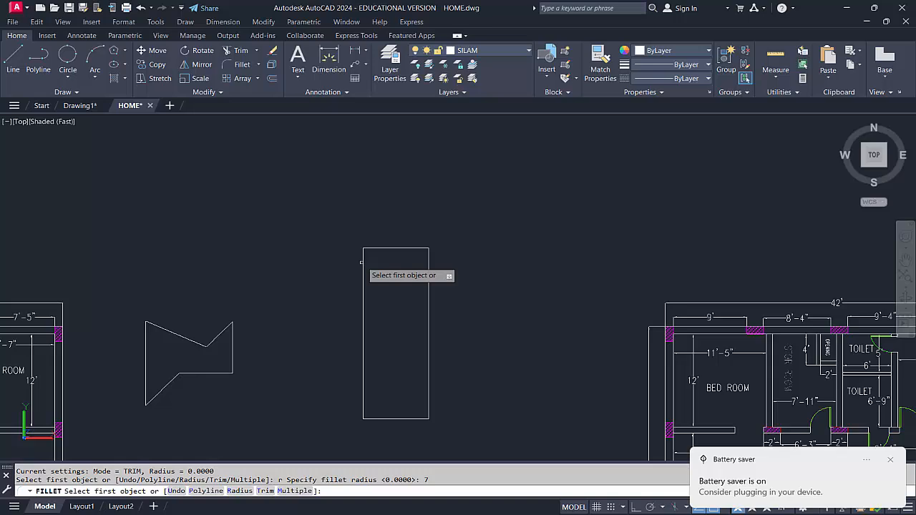
pyautogui.click(363, 266)
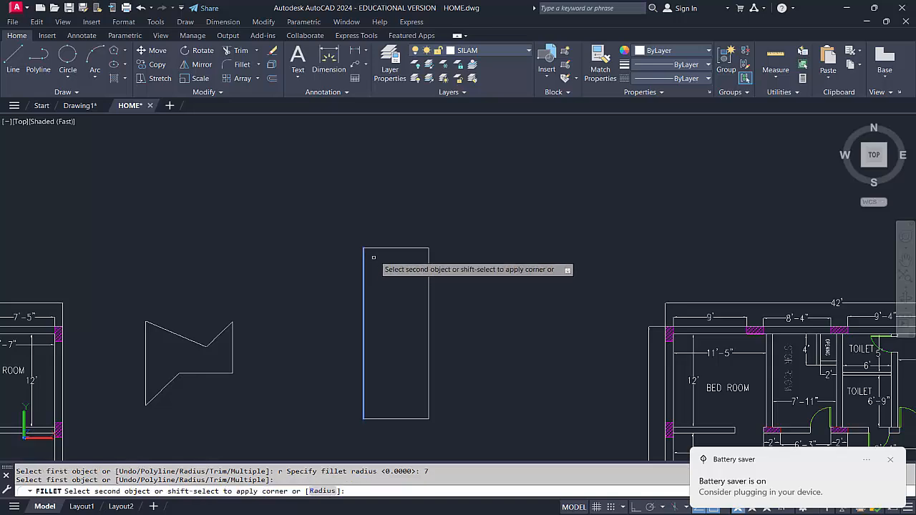
pyautogui.click(383, 247)
pyautogui.scroll(9, 368, 249)
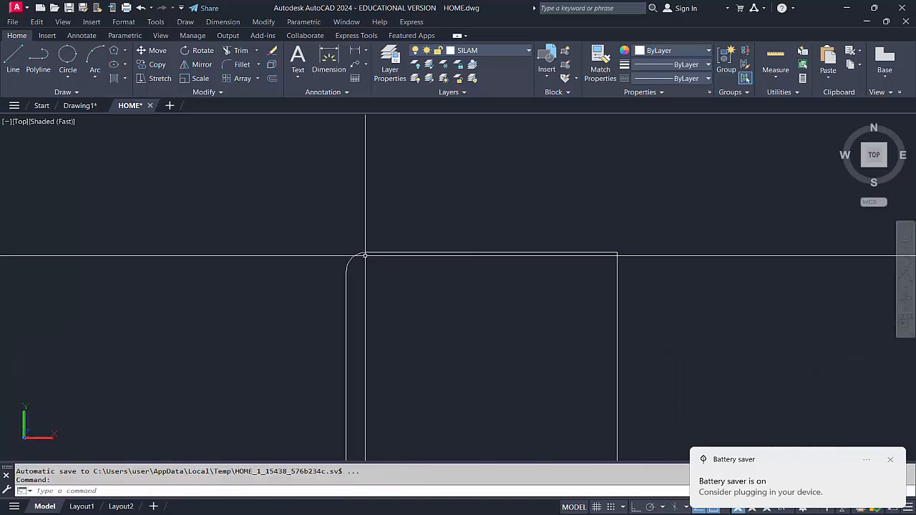
pyautogui.moveTo(359, 263); pyautogui.dragTo(249, 232, button='middle')
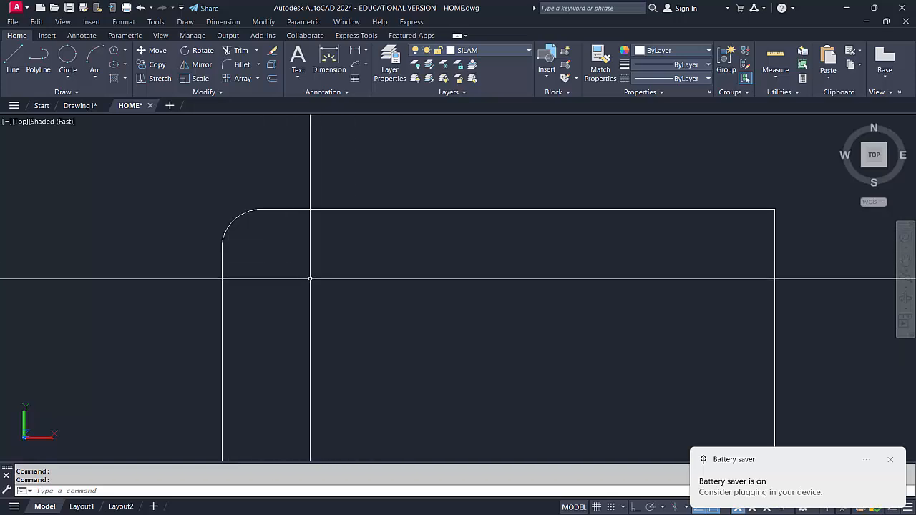
pyautogui.hotkey('ctrl', 'z')
pyautogui.moveTo(215, 254); pyautogui.dragTo(215, 278, button='middle')
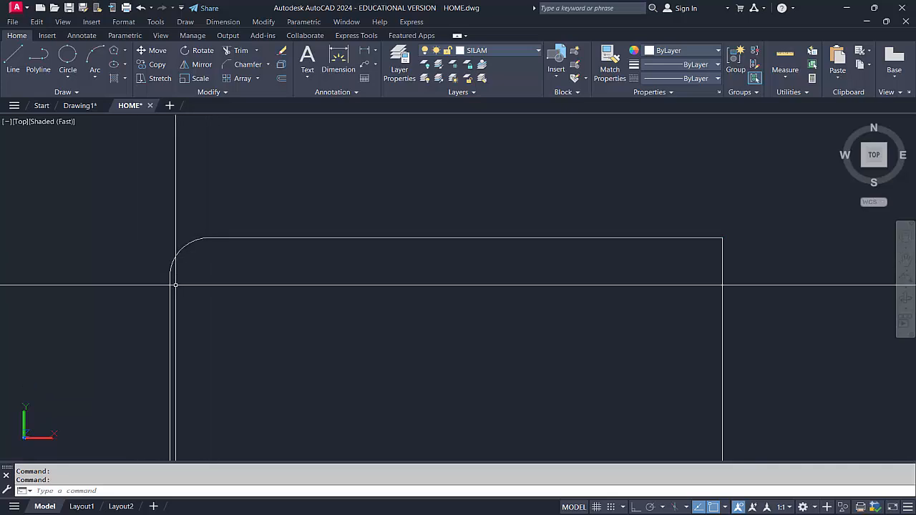
pyautogui.click(267, 64)
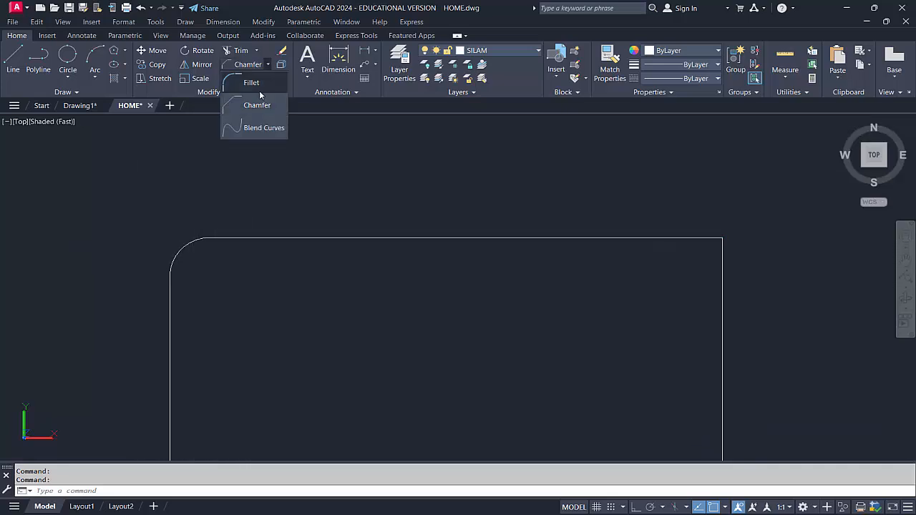
pyautogui.click(266, 84)
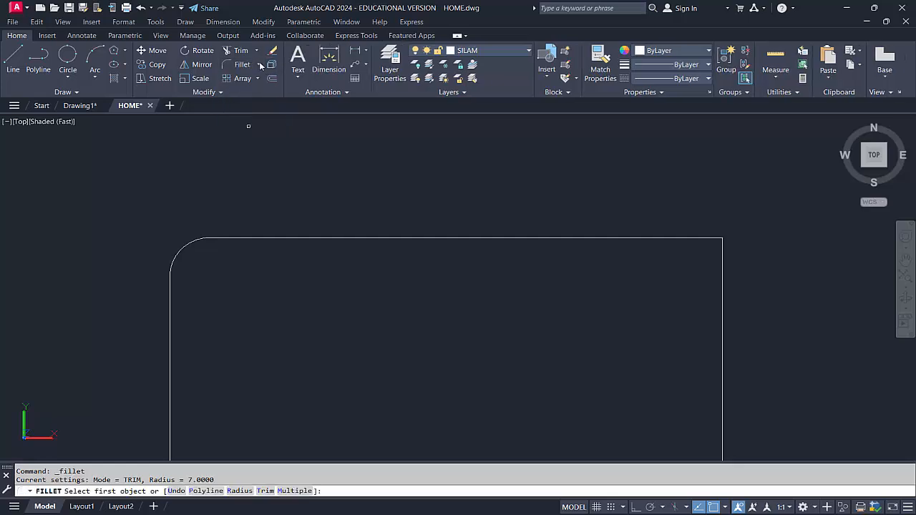
# Chamfer the upper-right corner of the tall rectangle with first and second distances of 7
pyautogui.click(259, 65)
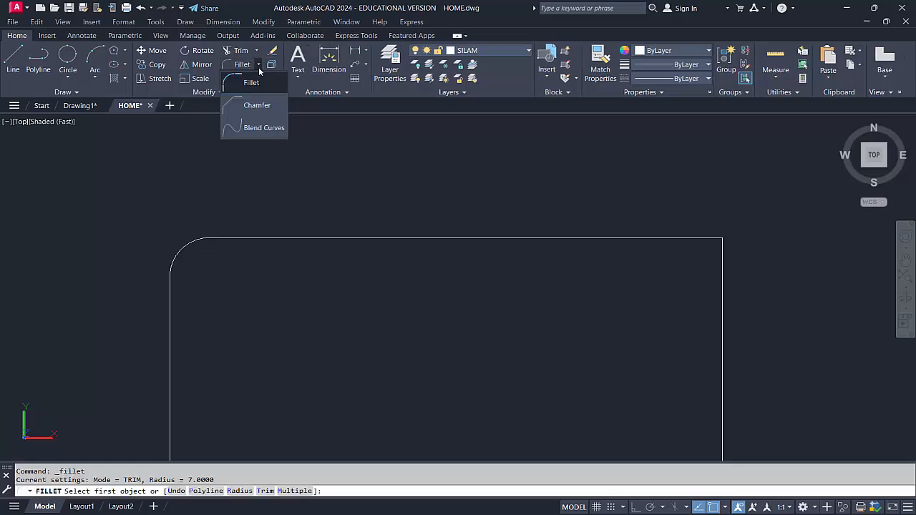
pyautogui.click(261, 107)
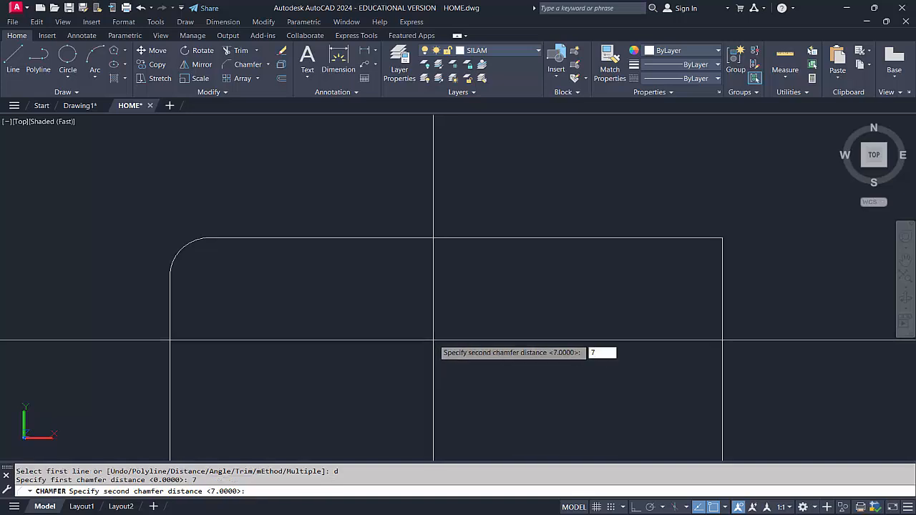
pyautogui.press('Return')
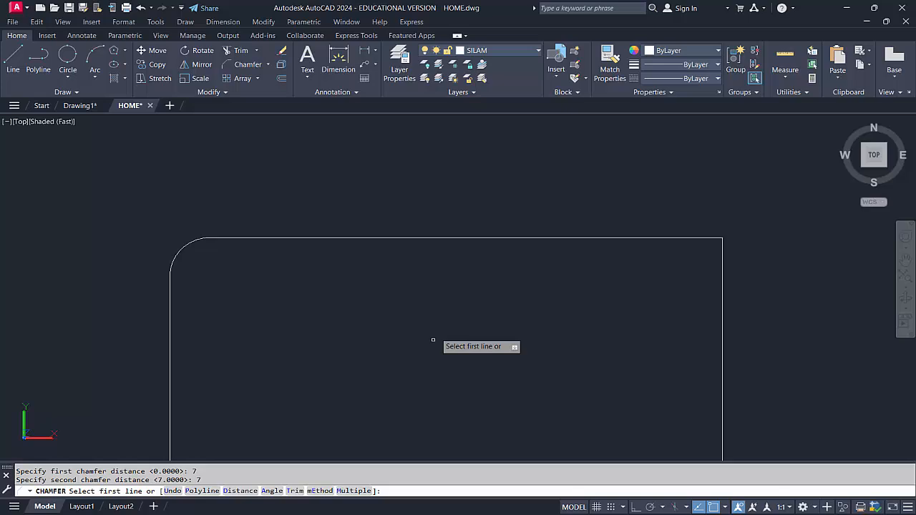
pyautogui.click(646, 237)
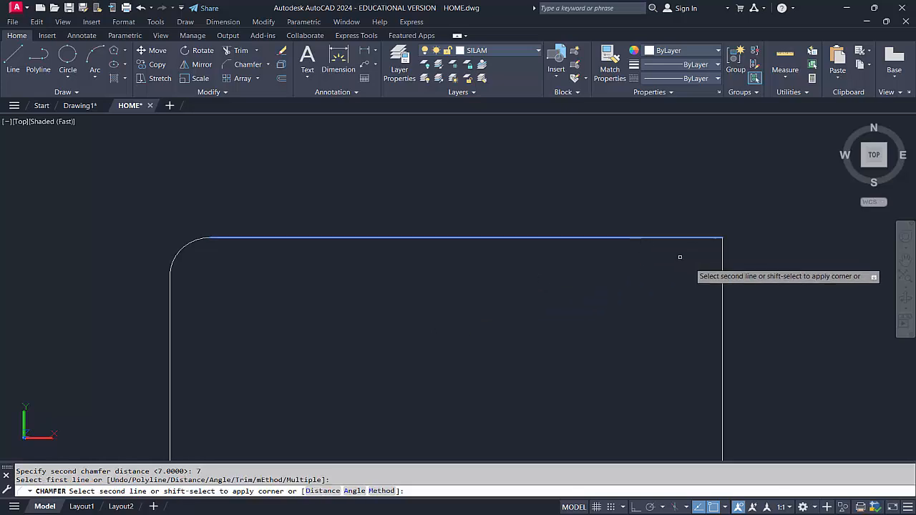
pyautogui.click(722, 301)
pyautogui.moveTo(669, 301); pyautogui.dragTo(625, 272, button='middle')
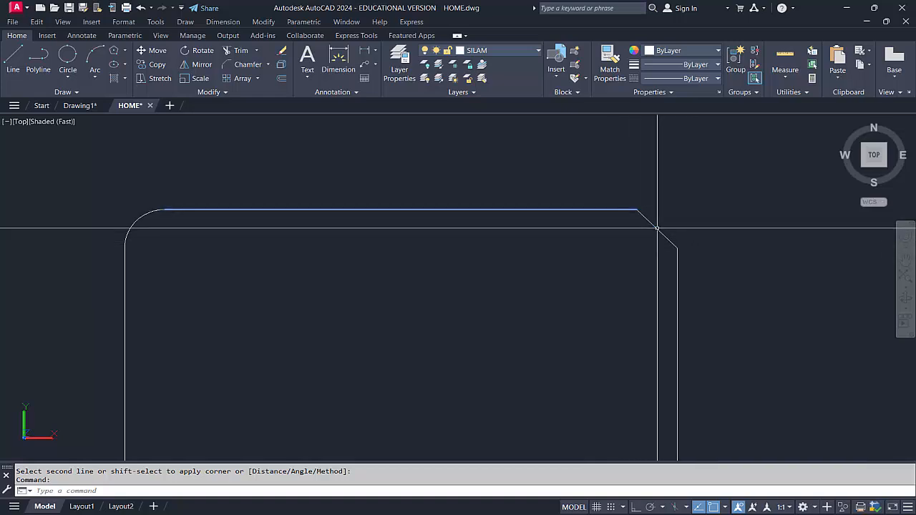
pyautogui.scroll(-2, 680, 280)
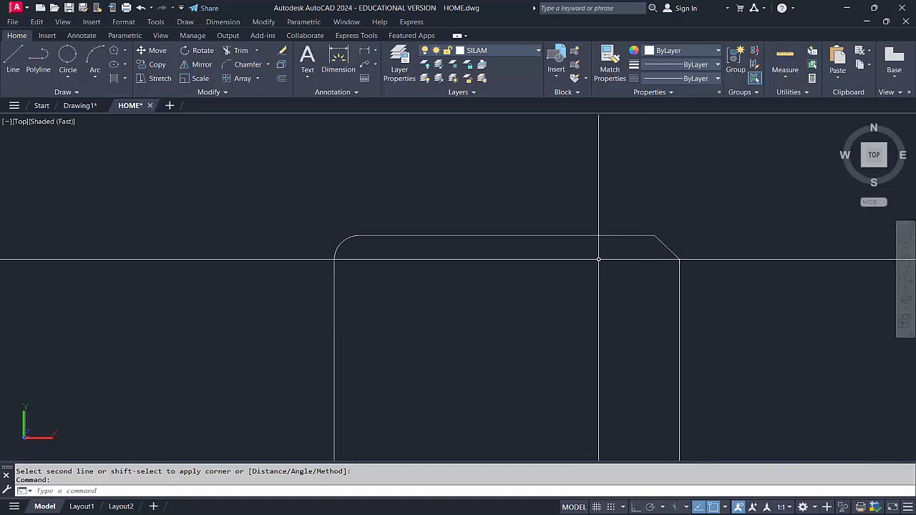
pyautogui.click(269, 64)
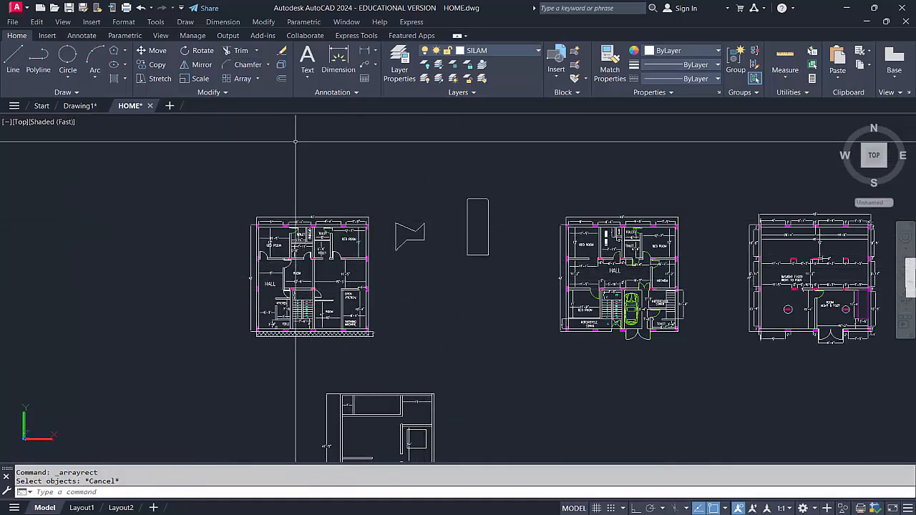
pyautogui.click(258, 78)
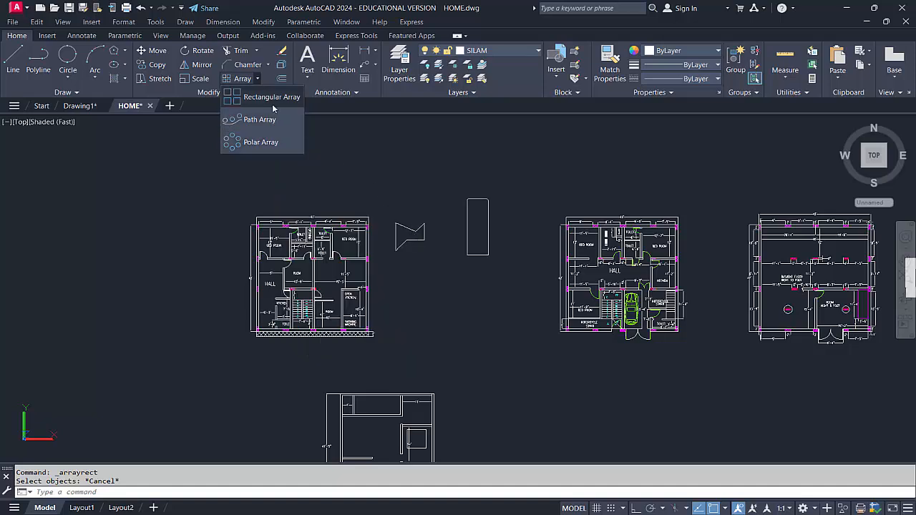
pyautogui.scroll(2, 441, 275)
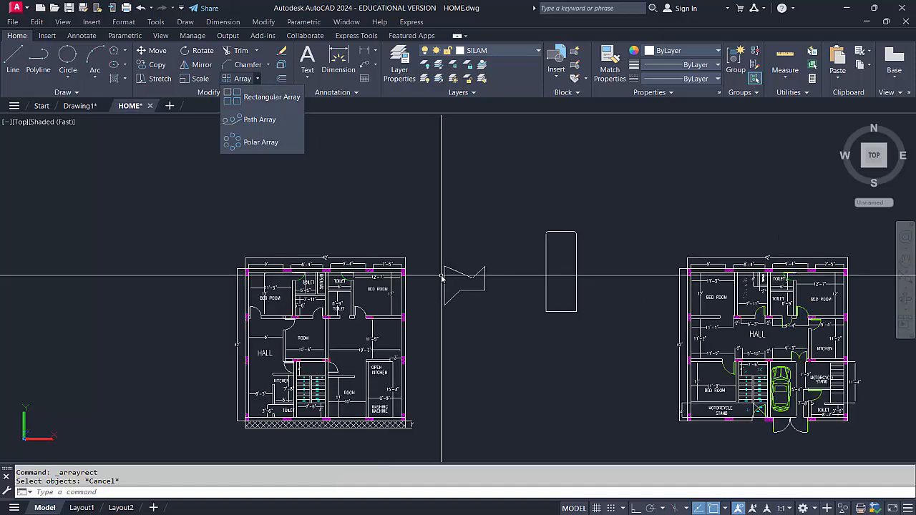
pyautogui.click(513, 260)
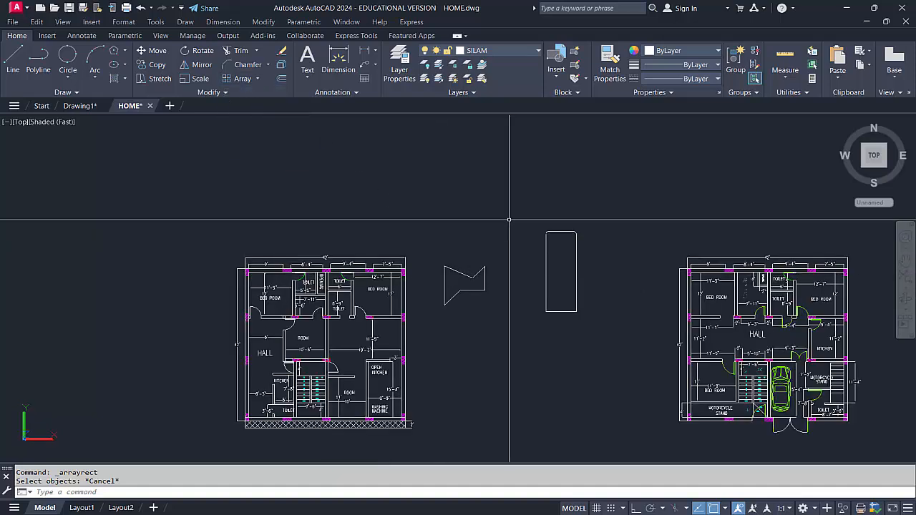
# Draw a wide horizontal rectangle above the notched practice outline, passing just over the tall rectangle
pyautogui.write('rec')
pyautogui.press('Return')
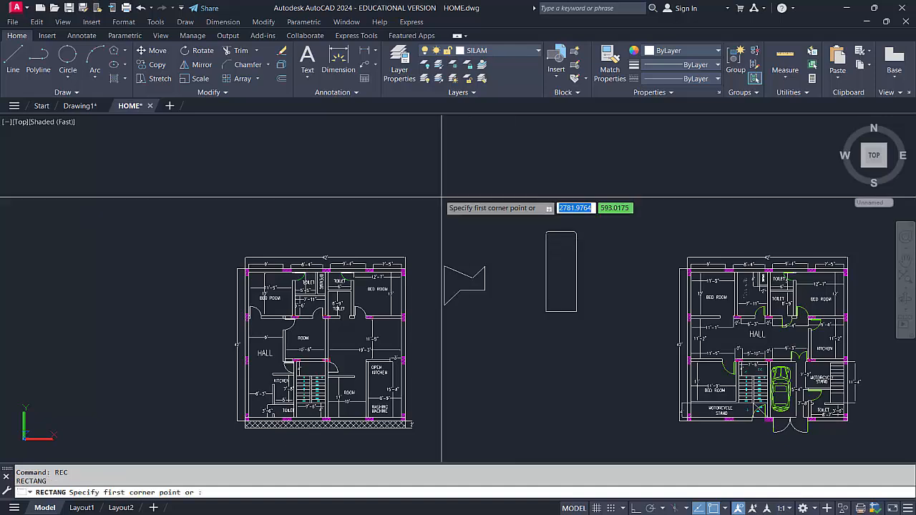
pyautogui.click(426, 183)
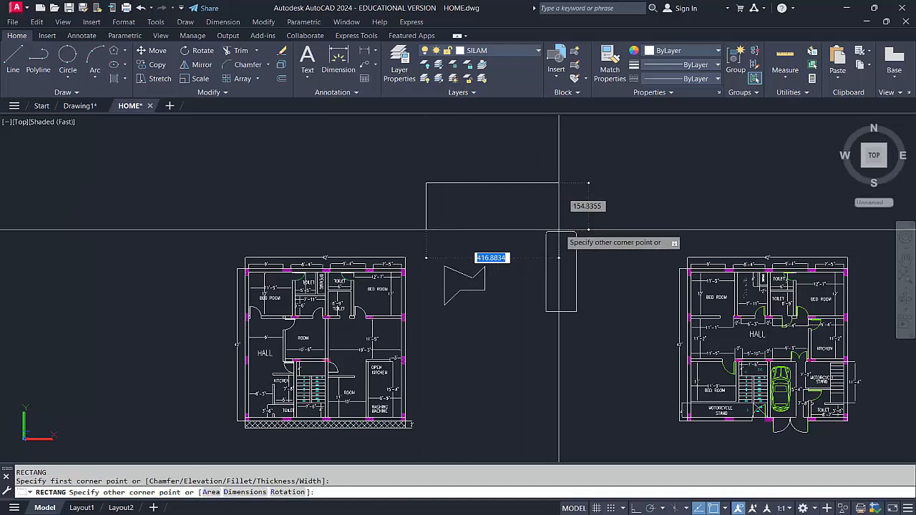
pyautogui.click(611, 226)
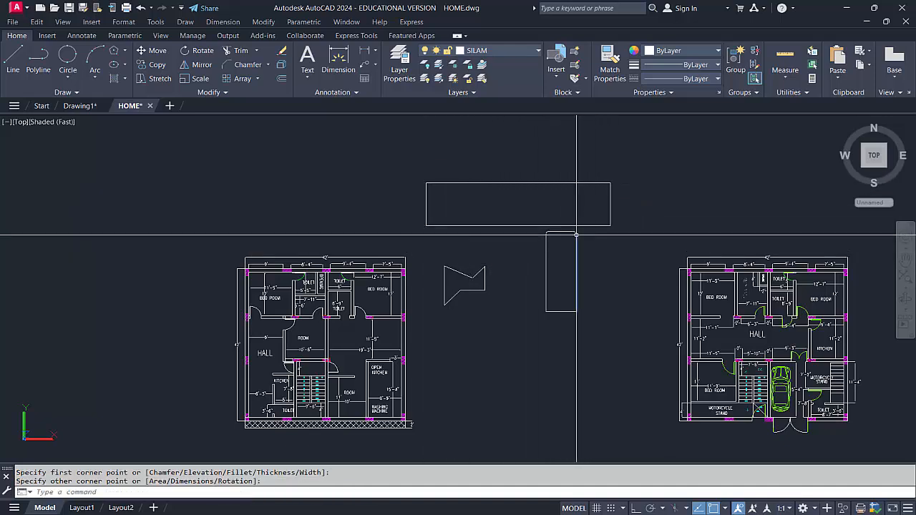
pyautogui.press('Escape')
# Erase the tall rectangle with the filleted and chamfered corners
pyautogui.click(534, 224)
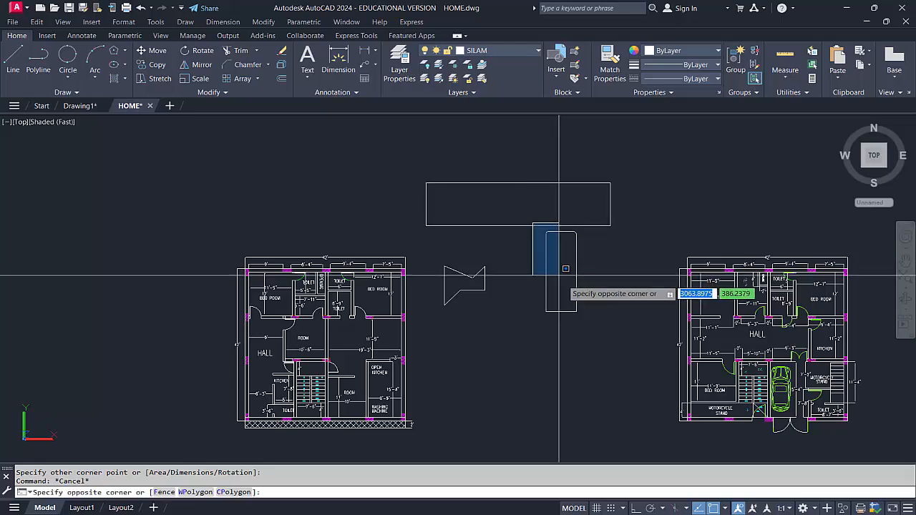
pyautogui.click(597, 318)
pyautogui.write('E')
pyautogui.press('Return')
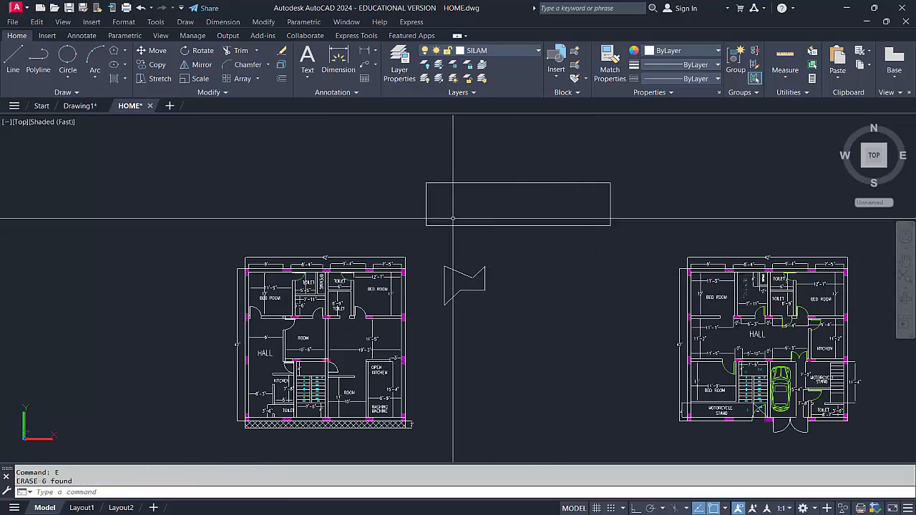
# Draw a circle with a radius of about 20.8 centered on the lower-left corner of the wide rectangle
pyautogui.write('c')
pyautogui.press('Return')
pyautogui.scroll(3, 425, 222)
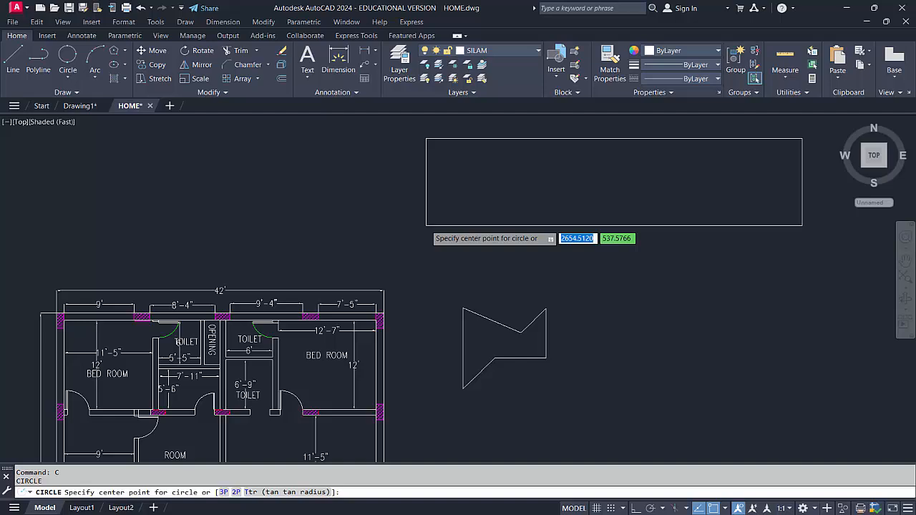
pyautogui.click(426, 225)
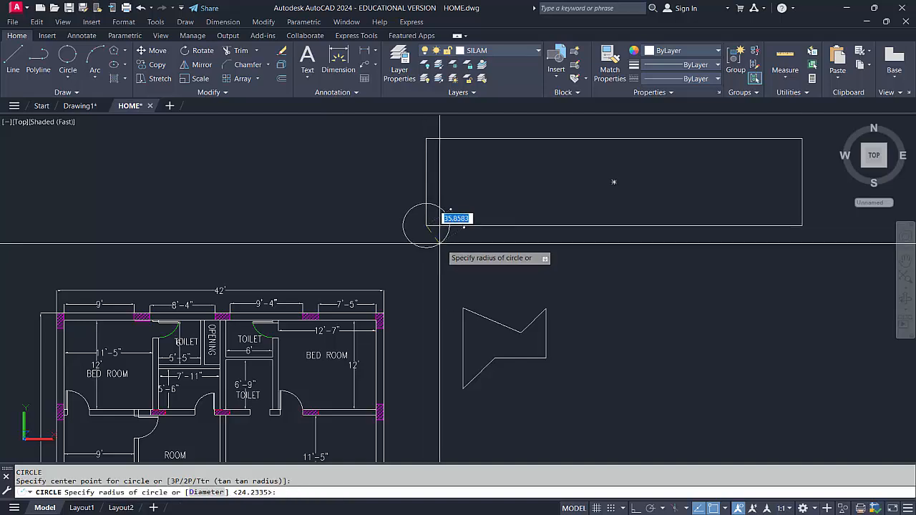
pyautogui.click(435, 234)
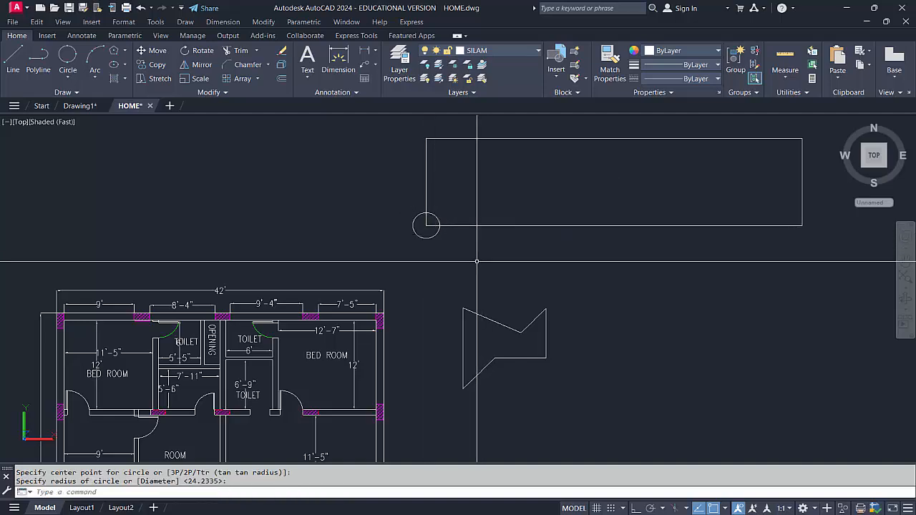
pyautogui.scroll(-2, 420, 303)
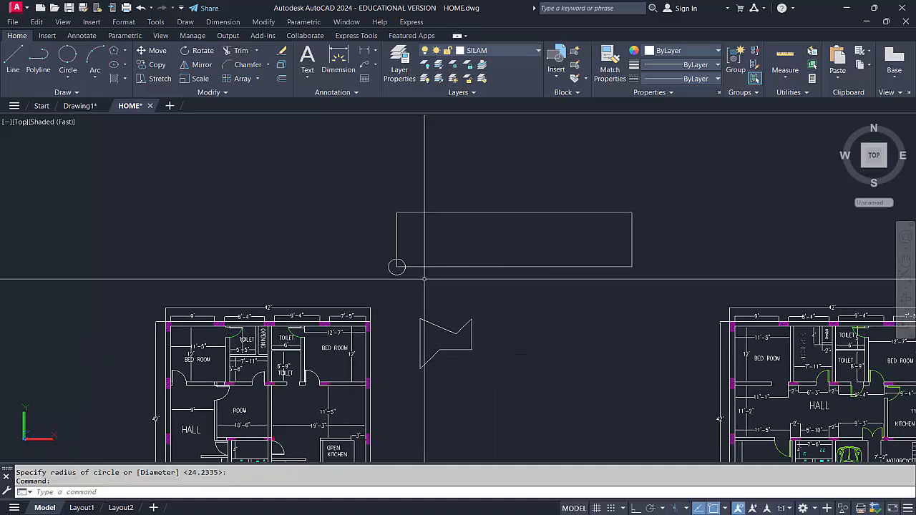
pyautogui.press('Escape')
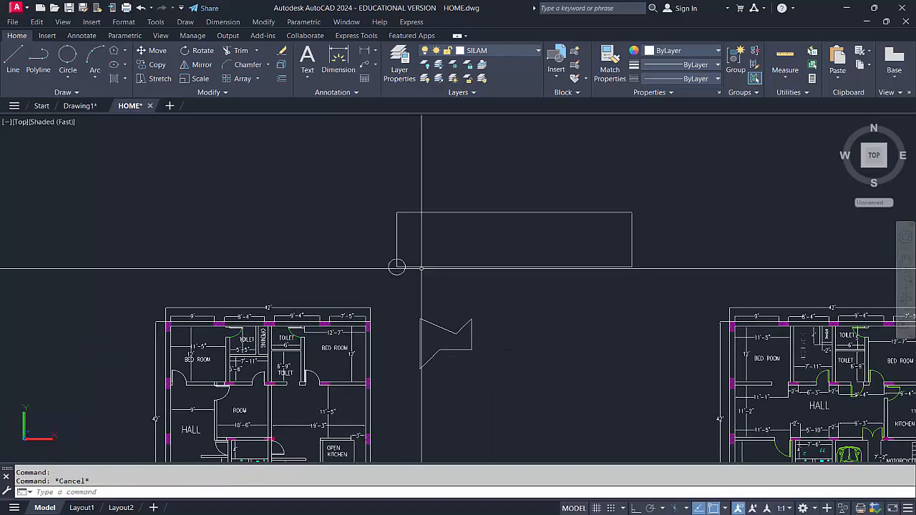
# Create a rectangular array of the corner circle with 6 columns
pyautogui.click(244, 78)
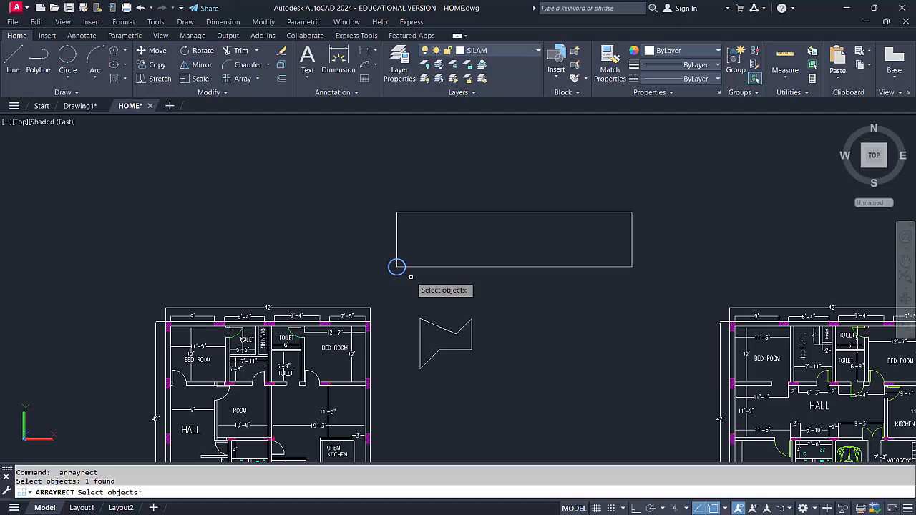
pyautogui.press('Return')
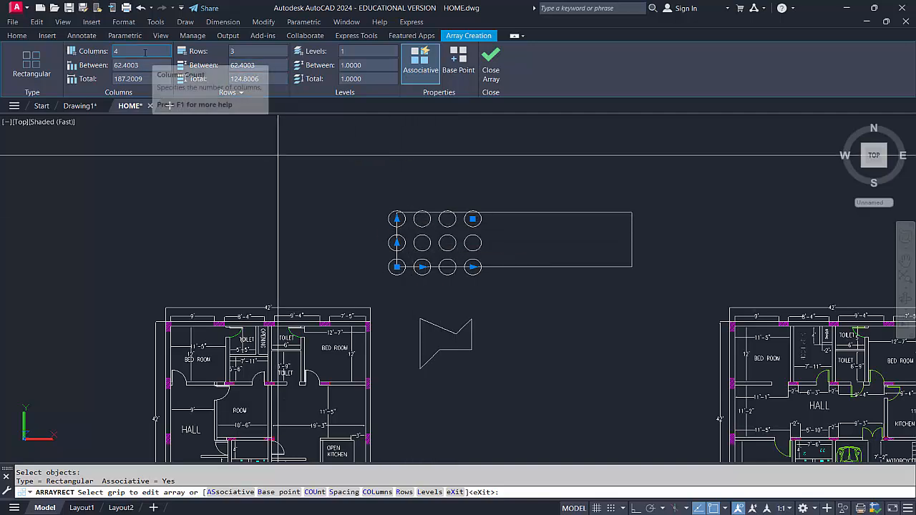
pyautogui.click(115, 52)
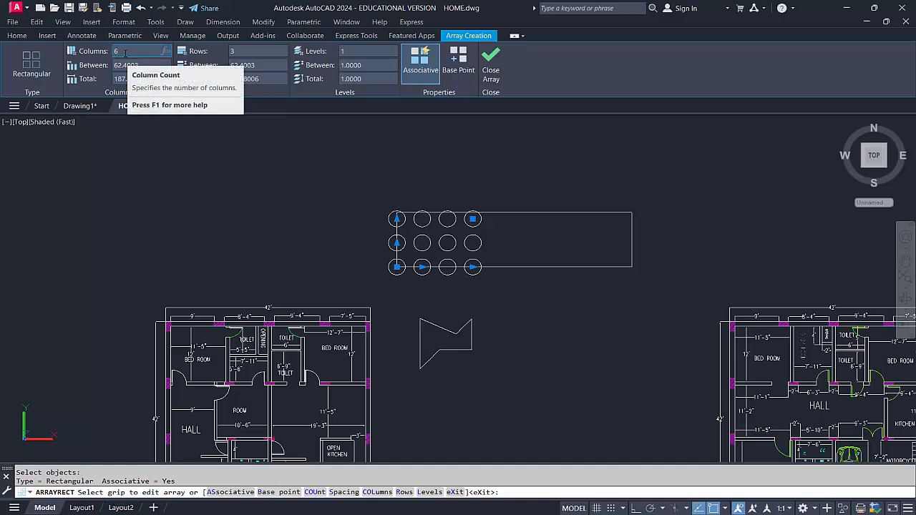
pyautogui.press('Return')
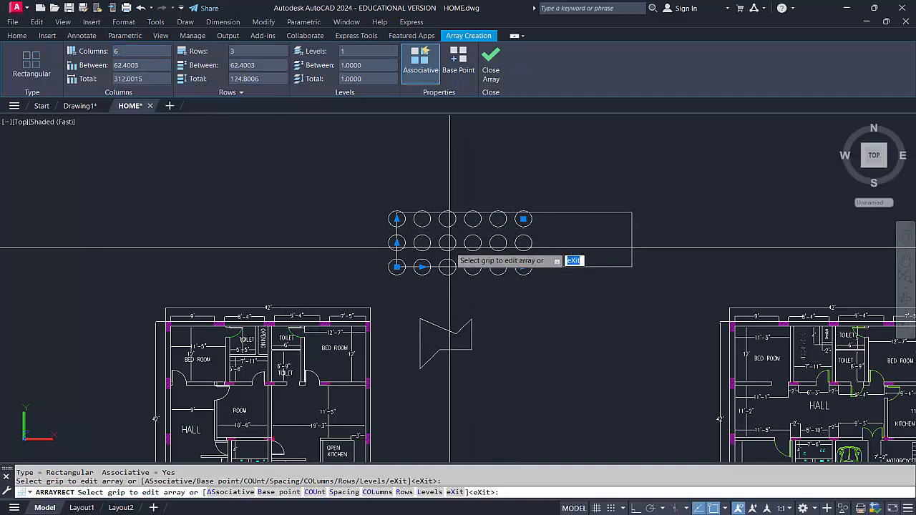
# Try a column spacing of 150 in the circle array, and reduce it to 100
pyautogui.click(116, 66)
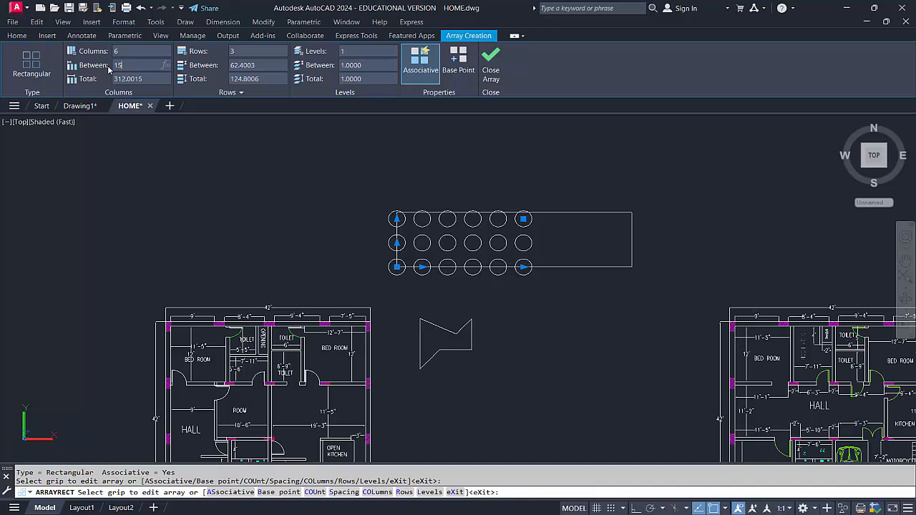
pyautogui.press('Return')
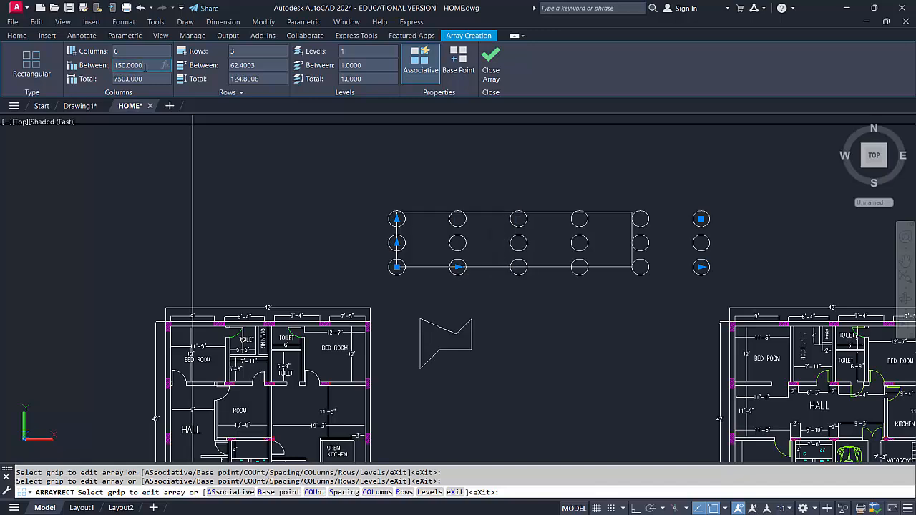
pyautogui.moveTo(146, 65); pyautogui.dragTo(113, 65)
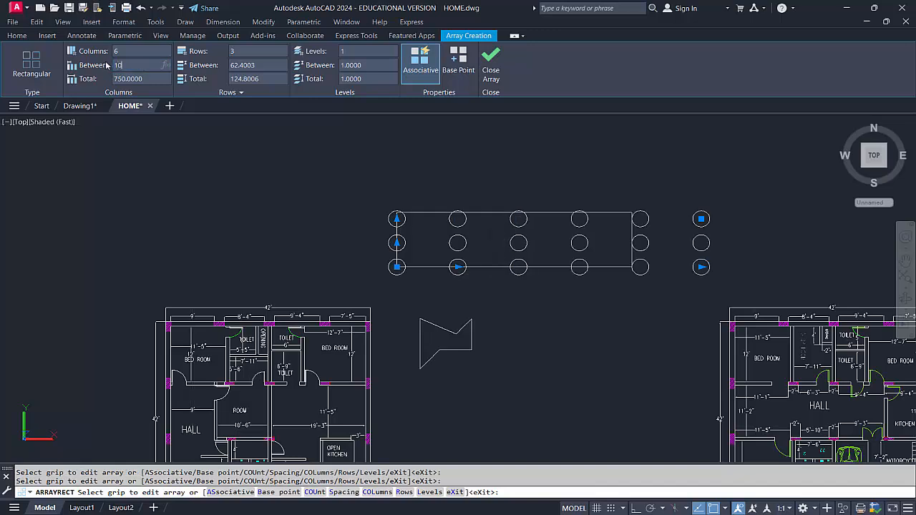
pyautogui.press('Return')
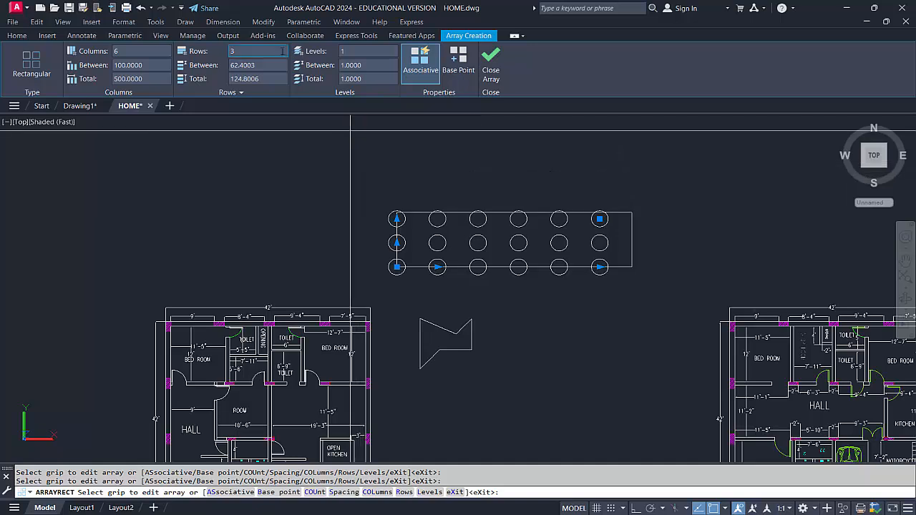
# Set the circle array to 2 rows with a row spacing of 100, and finish the array
pyautogui.click(264, 51)
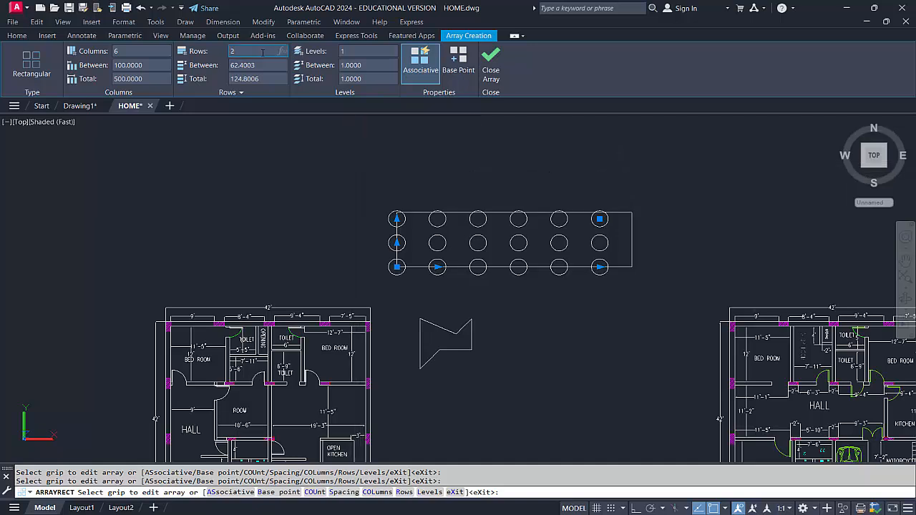
pyautogui.press('Return')
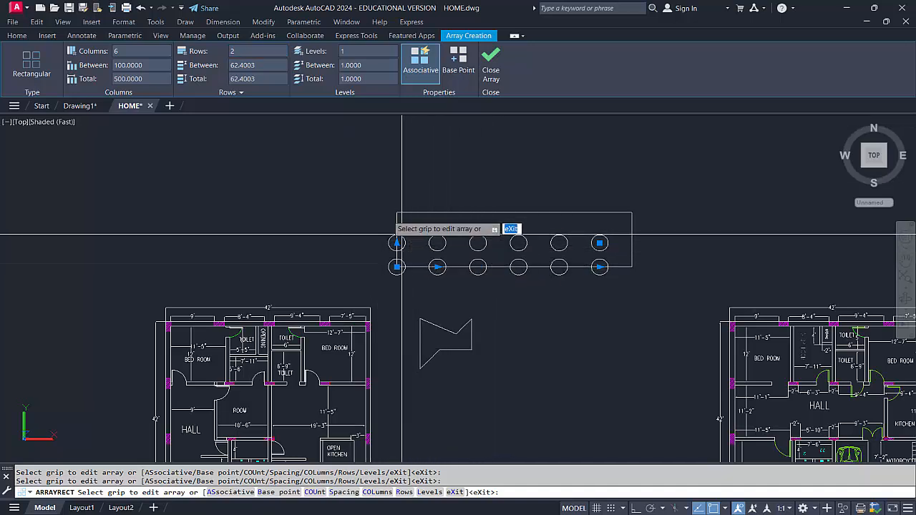
pyautogui.click(257, 64)
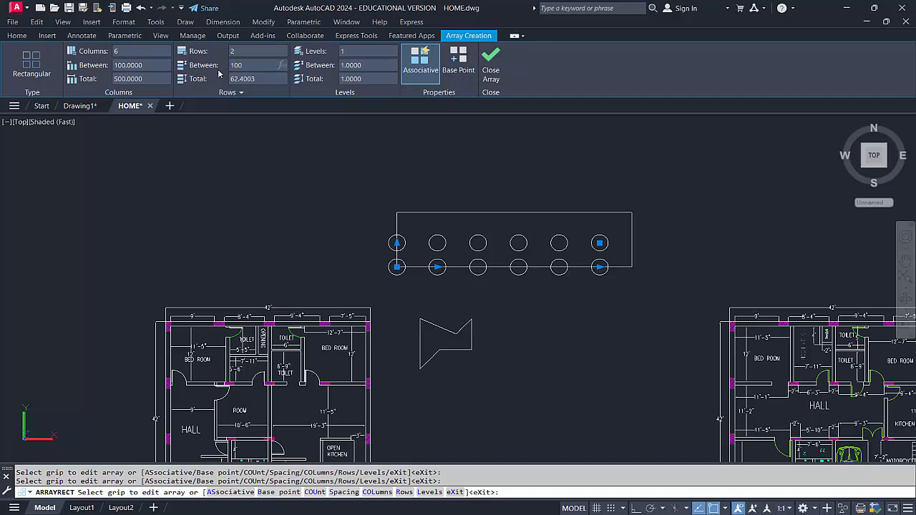
pyautogui.write('100')
pyautogui.press('Return')
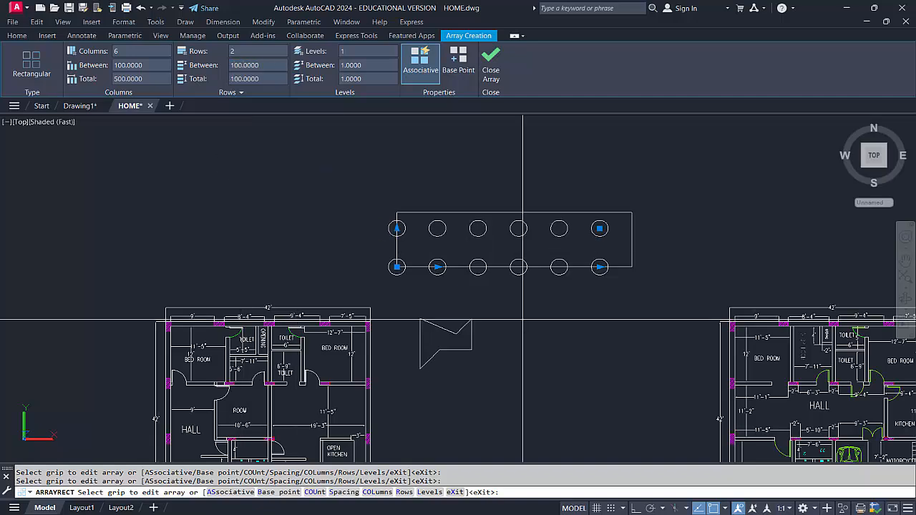
pyautogui.scroll(3, 412, 290)
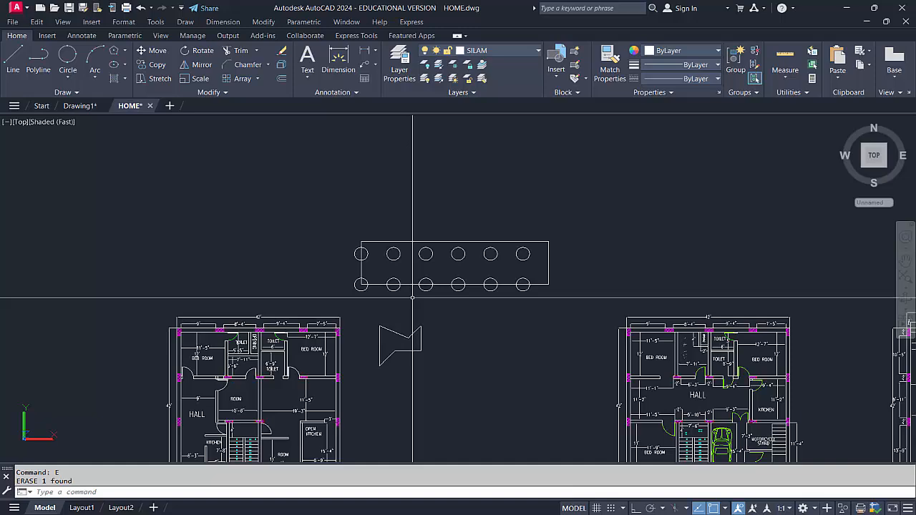
pyautogui.moveTo(412, 297); pyautogui.dragTo(397, 281, button='middle')
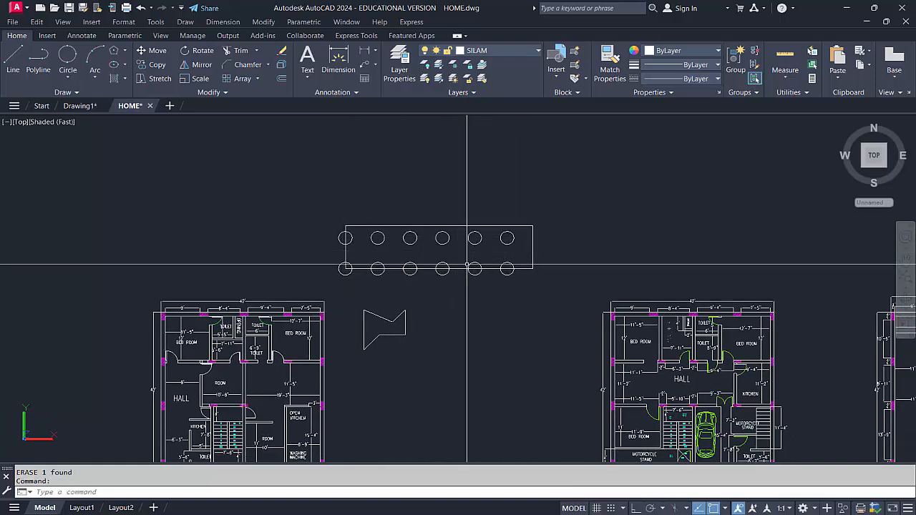
# Draw a three-point arc bulging upward in the empty area above and left of the arrayed circles
pyautogui.click(258, 79)
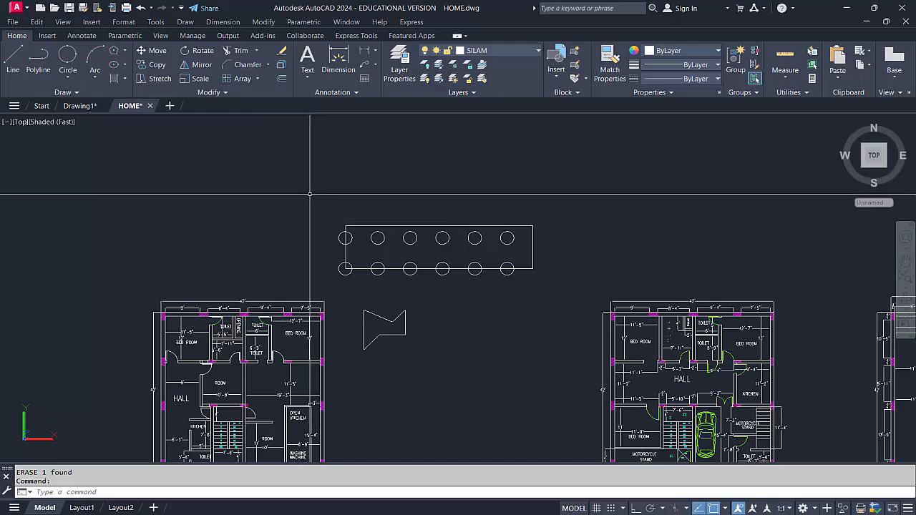
pyautogui.write('rc')
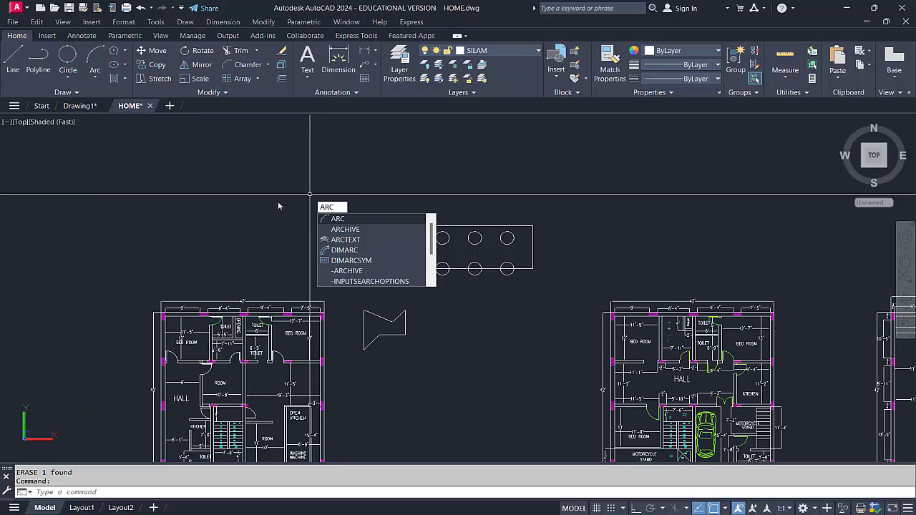
pyautogui.press('Return')
pyautogui.click(251, 201)
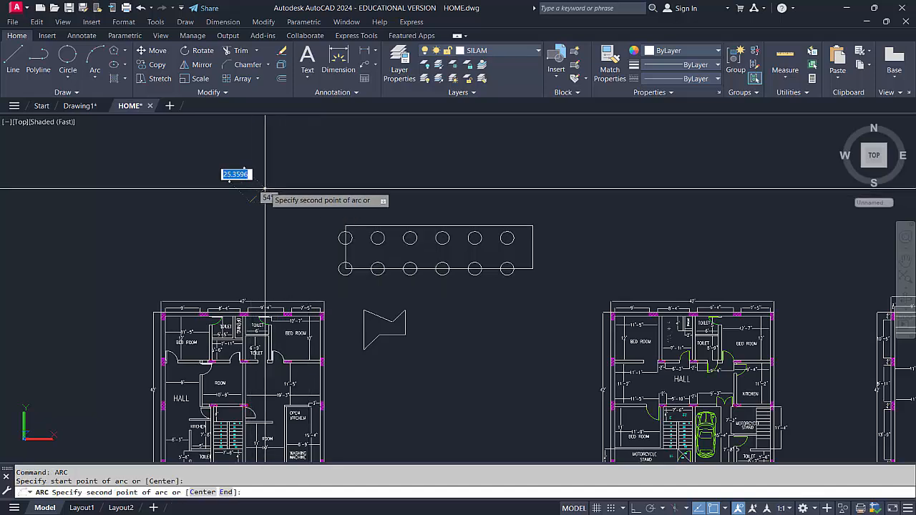
pyautogui.click(301, 162)
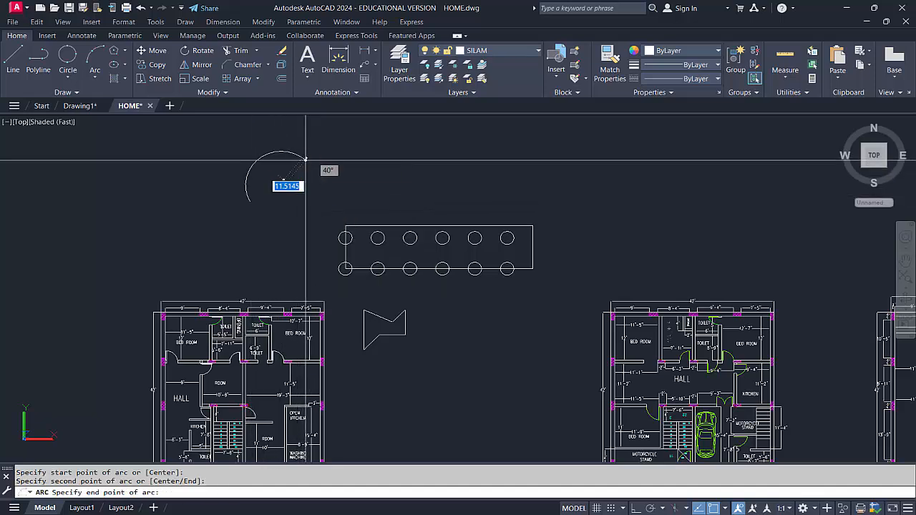
pyautogui.click(377, 199)
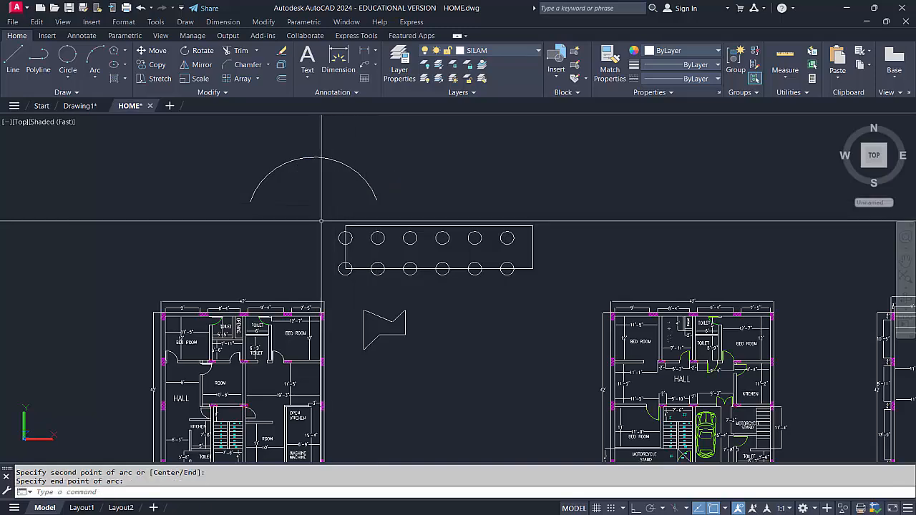
# Draw a circle with a radius of about 21 centered on the left endpoint of the arc
pyautogui.write('c')
pyautogui.press('Return')
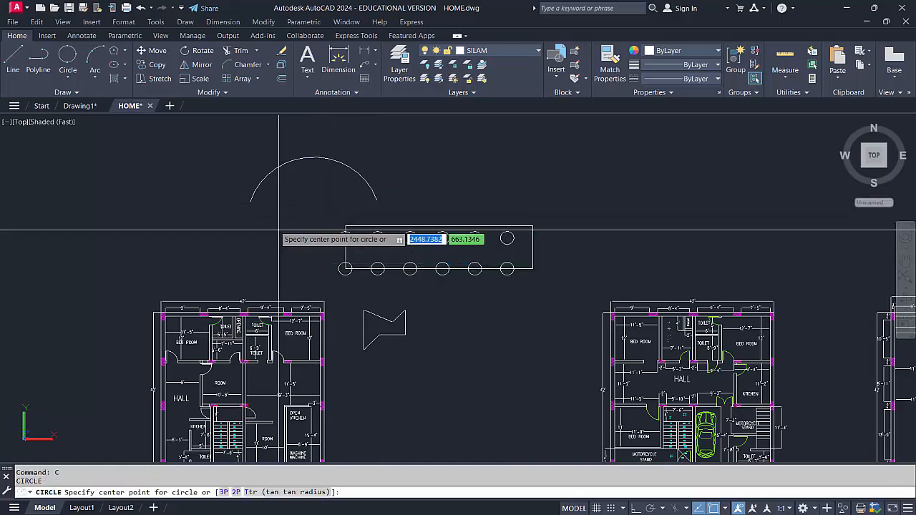
pyautogui.click(249, 201)
pyautogui.scroll(3, 250, 202)
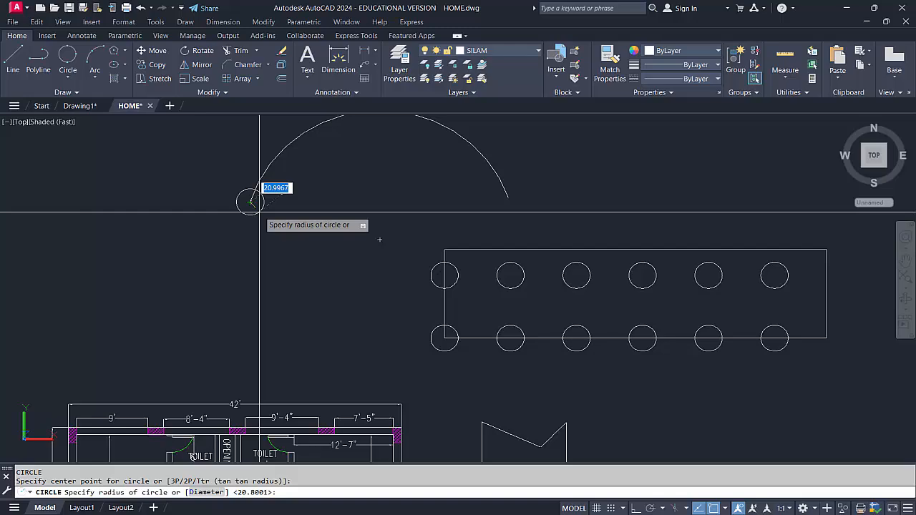
pyautogui.click(259, 212)
pyautogui.scroll(-2, 336, 212)
pyautogui.moveTo(351, 200); pyautogui.dragTo(300, 298, button='middle')
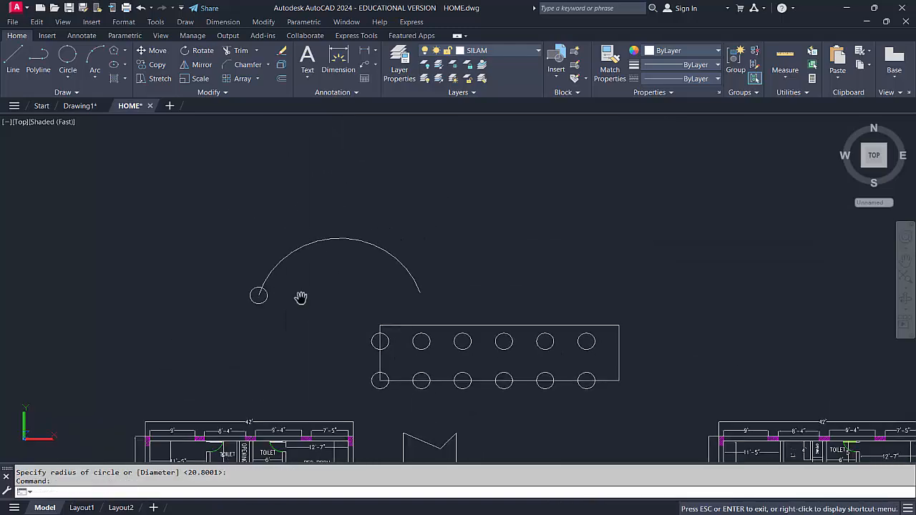
pyautogui.press('Escape')
# Create a path array of the endpoint circle along the arc with the default spacing
pyautogui.click(258, 80)
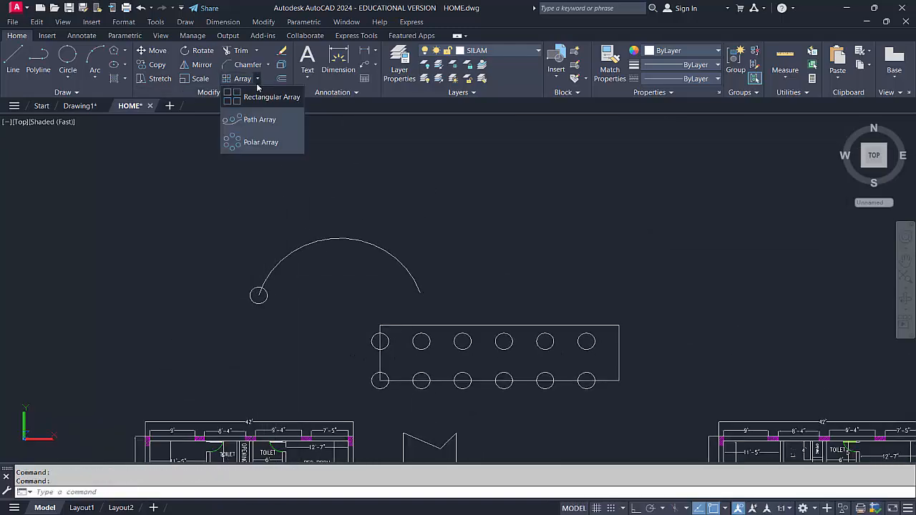
pyautogui.click(256, 120)
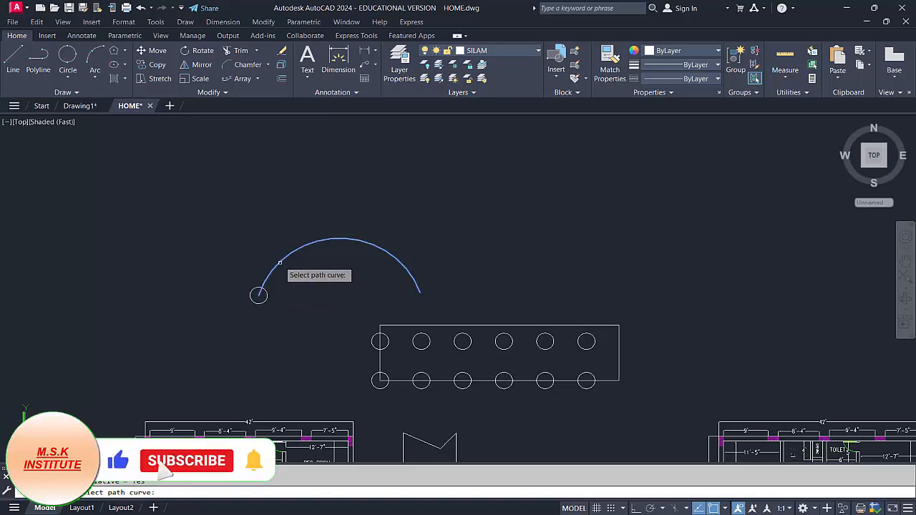
pyautogui.click(280, 262)
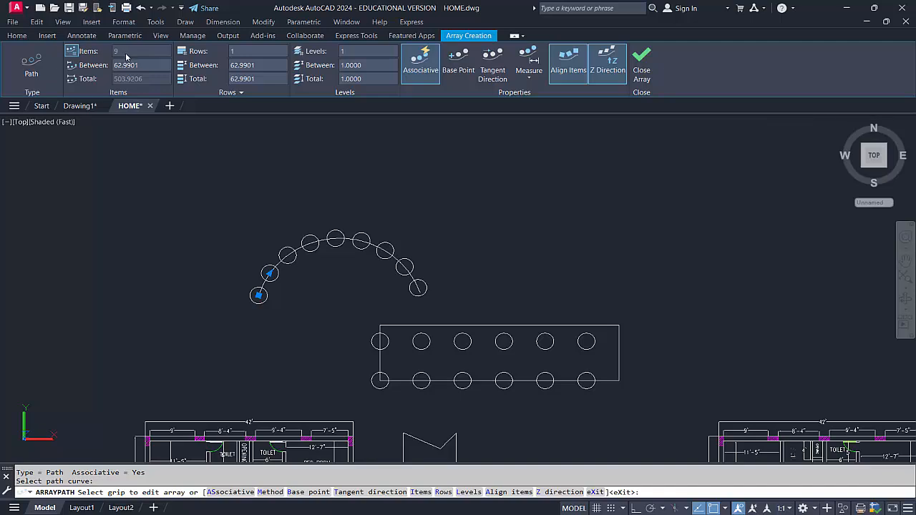
pyautogui.press('Return')
# Set the item spacing of the circle path array along the arc to 100
pyautogui.click(287, 257)
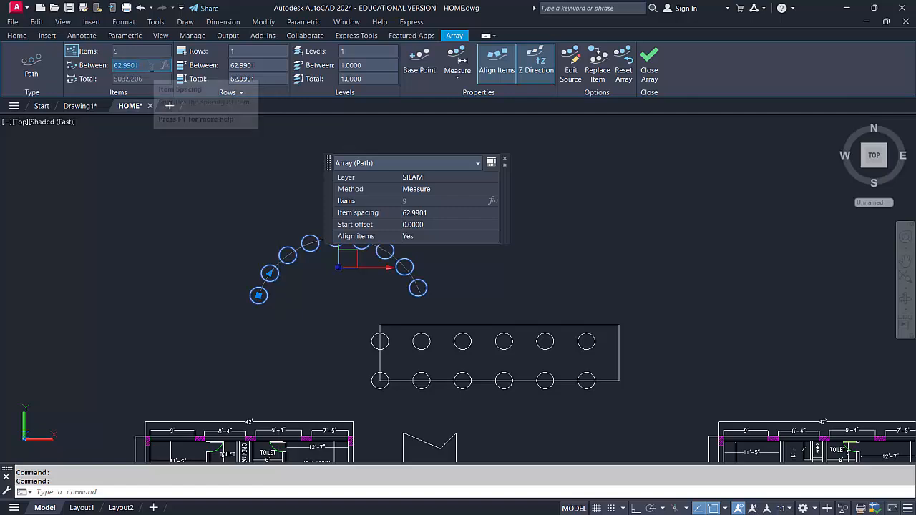
pyautogui.press('Return')
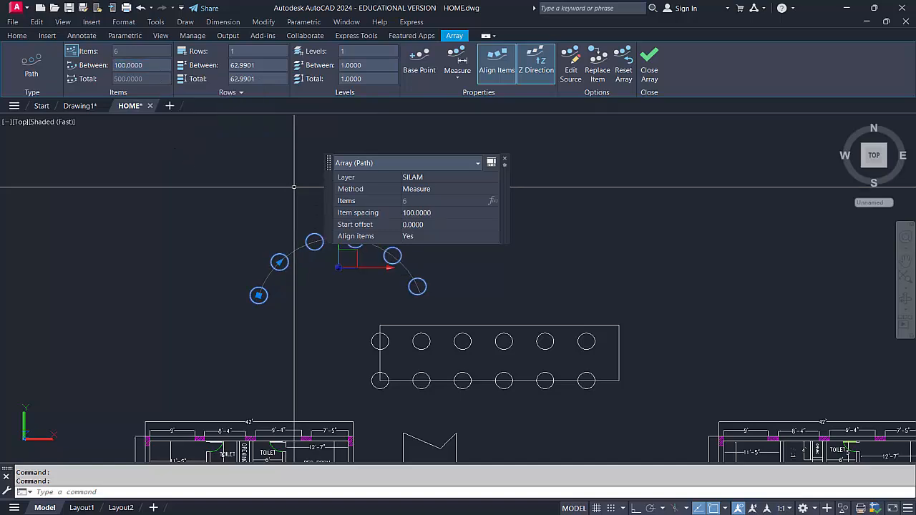
pyautogui.click(505, 158)
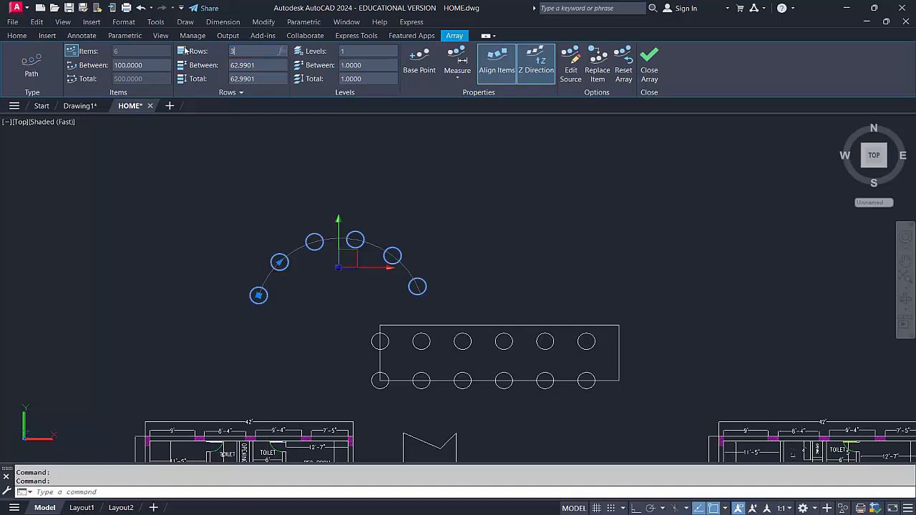
# Give the path array 3 rows with a row spacing of 100 and deselect it
pyautogui.press('Return')
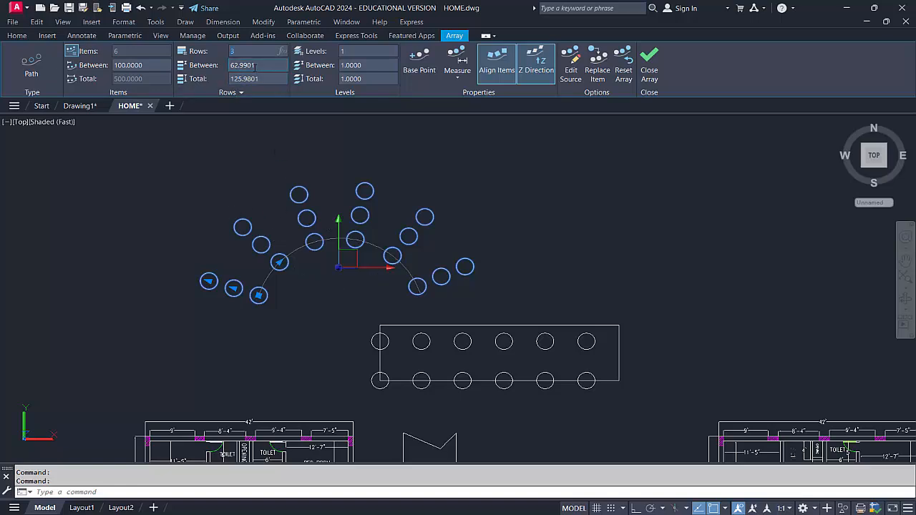
pyautogui.write('100')
pyautogui.press('Return')
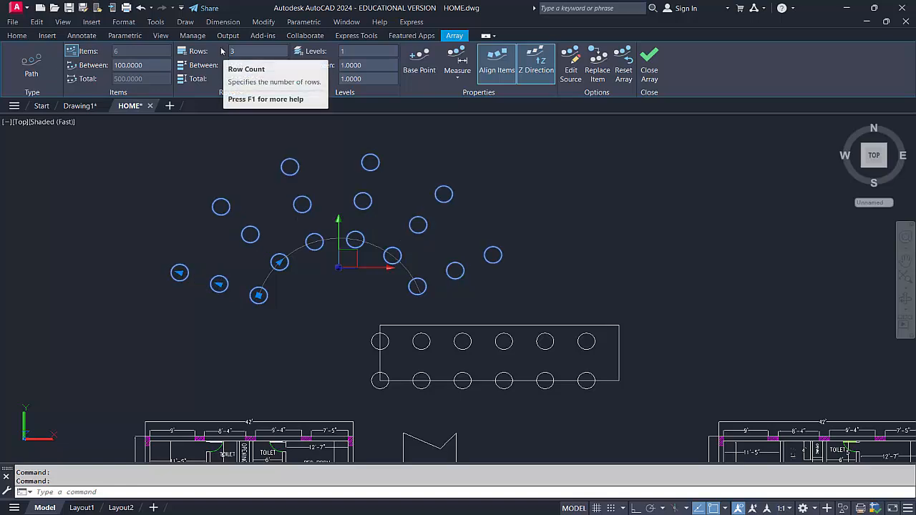
pyautogui.click(505, 215)
pyautogui.press('Escape')
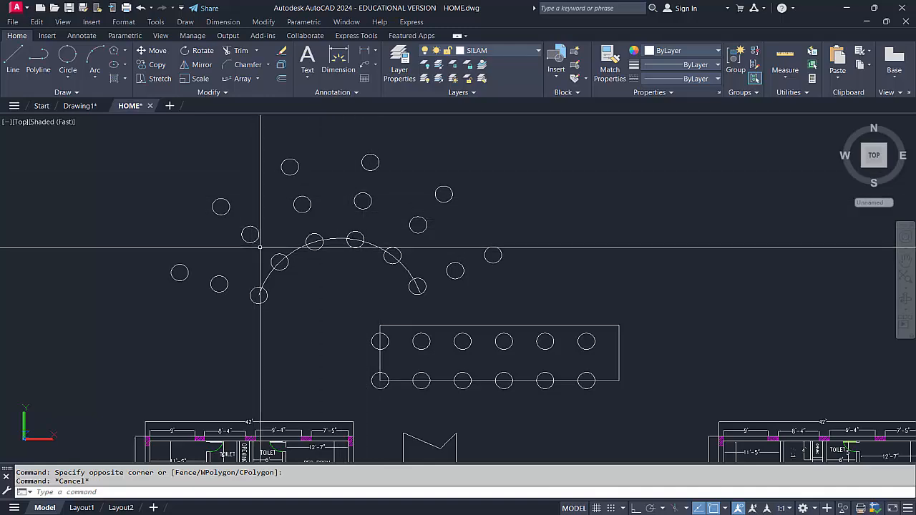
# Draw a circle with a radius of about 140 in the empty area to the right of the path array
pyautogui.scroll(-1, 322, 245)
pyautogui.moveTo(413, 286); pyautogui.dragTo(362, 293, button='middle')
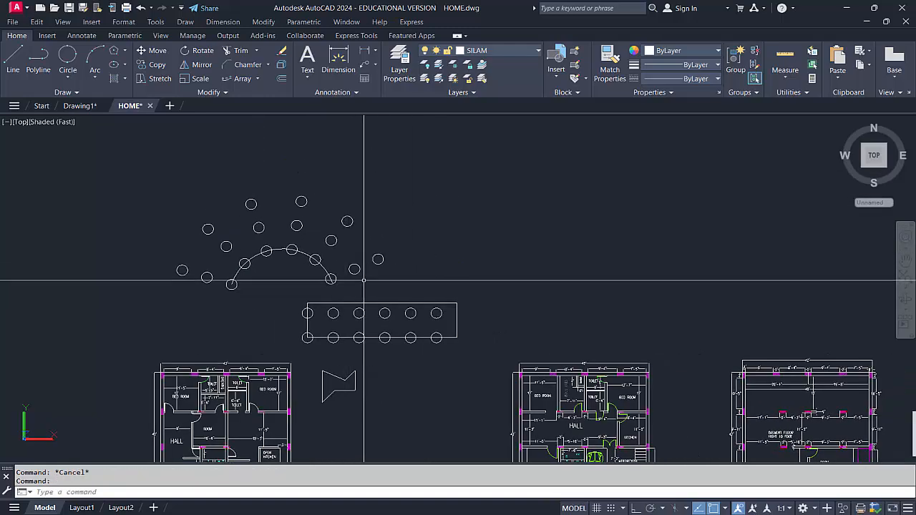
pyautogui.write('c')
pyautogui.press('Return')
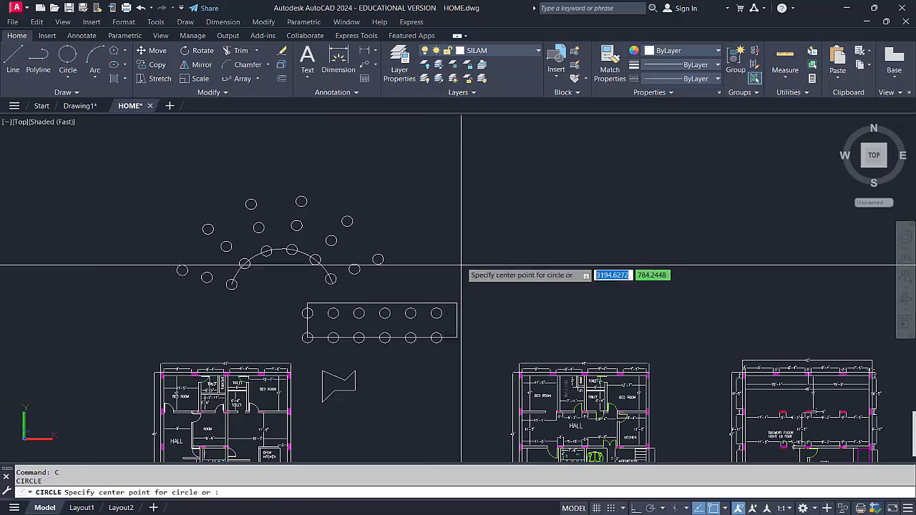
pyautogui.click(452, 221)
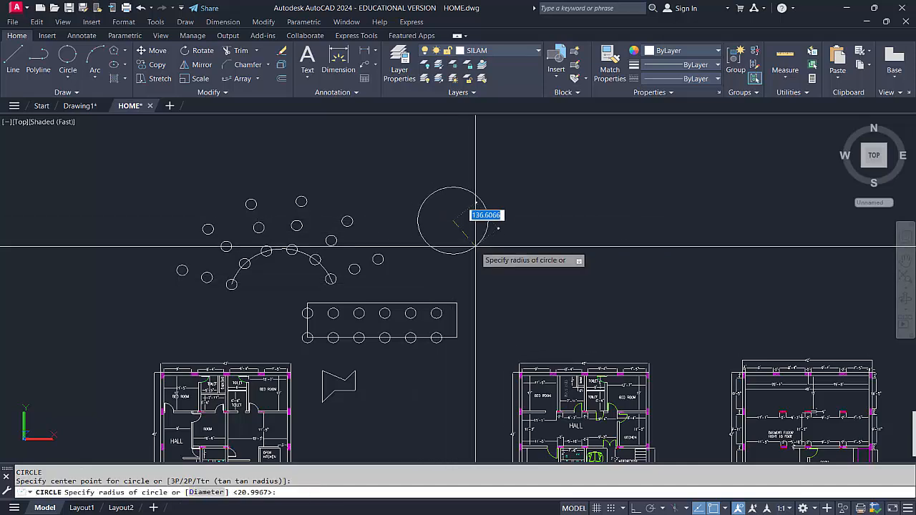
pyautogui.click(471, 252)
pyautogui.scroll(2, 476, 263)
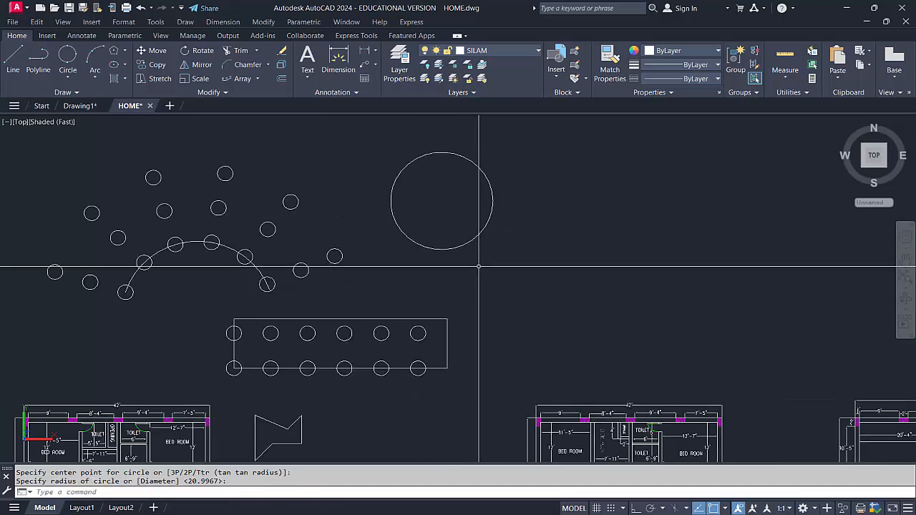
# Draw a vertical line about 110 long straight down from the bottom quadrant of the new large circle
pyautogui.write('l')
pyautogui.press('Return')
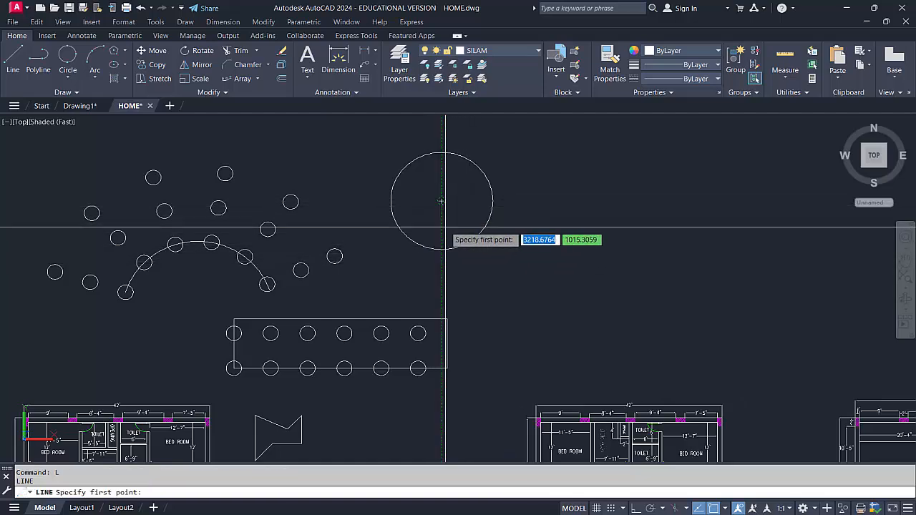
pyautogui.click(442, 249)
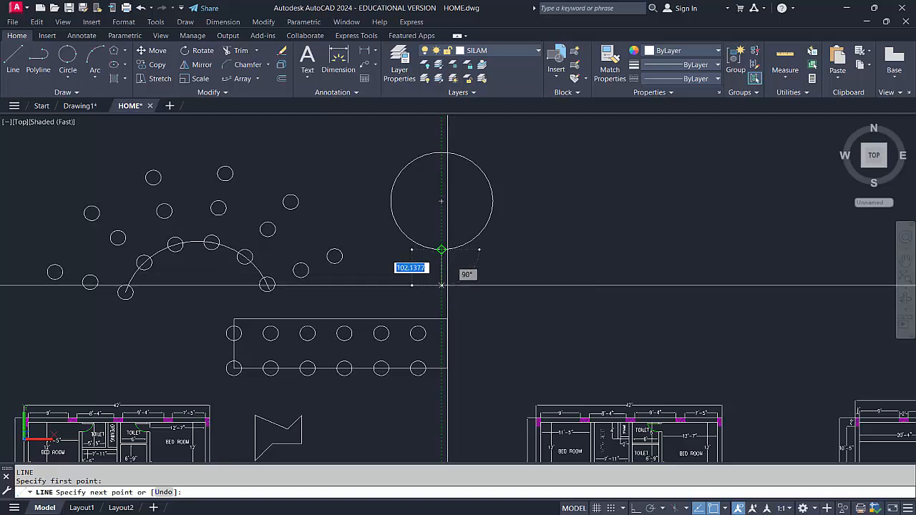
pyautogui.click(441, 289)
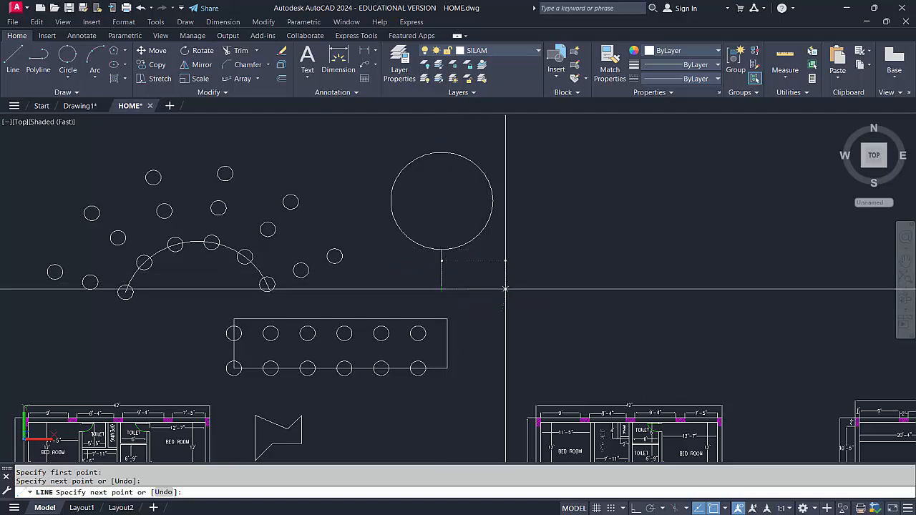
pyautogui.press('Escape')
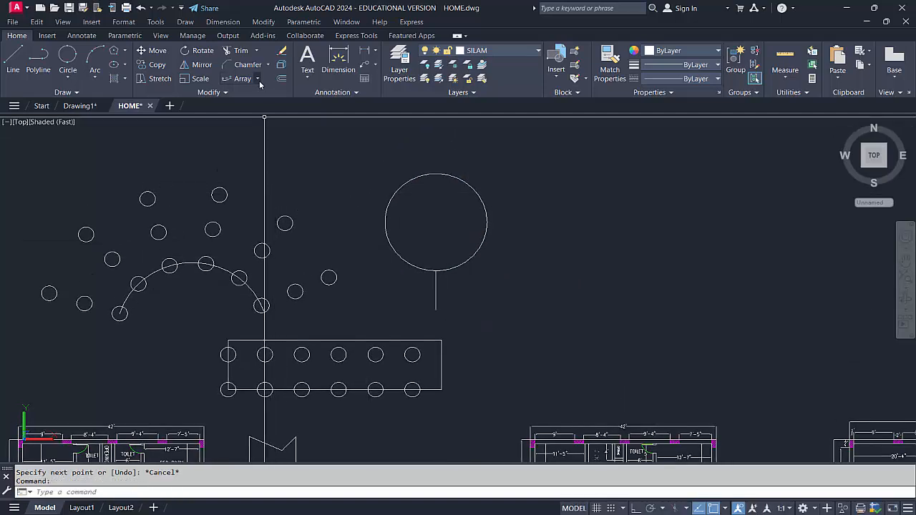
# Create a polar array of the vertical line around the large circle's center with 10 items
pyautogui.click(258, 80)
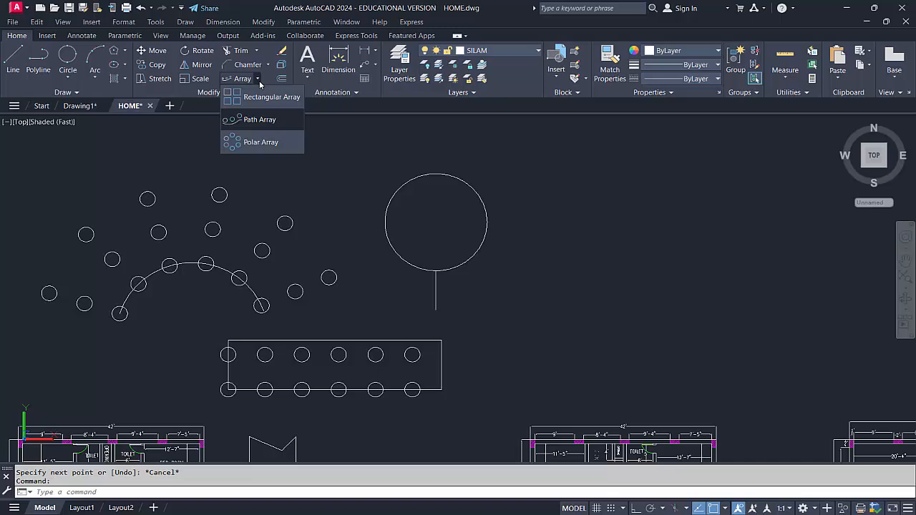
pyautogui.click(260, 143)
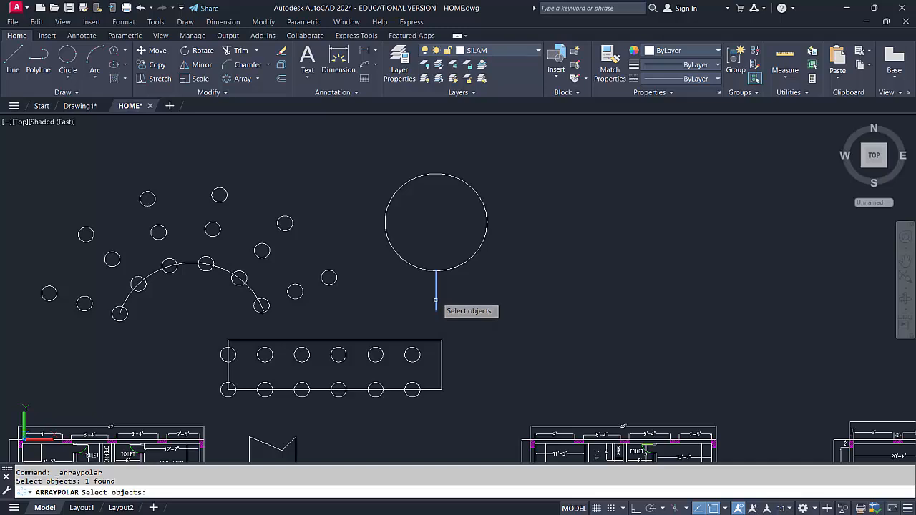
pyautogui.press('Return')
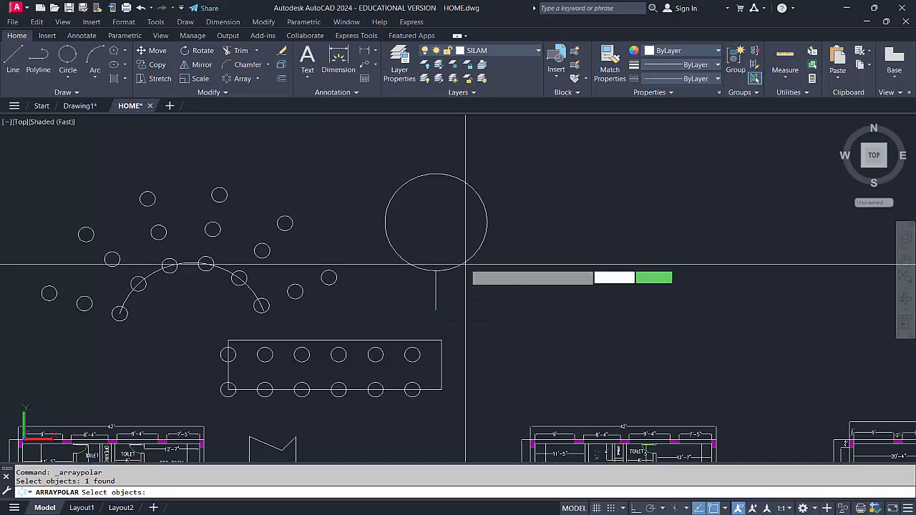
pyautogui.click(436, 223)
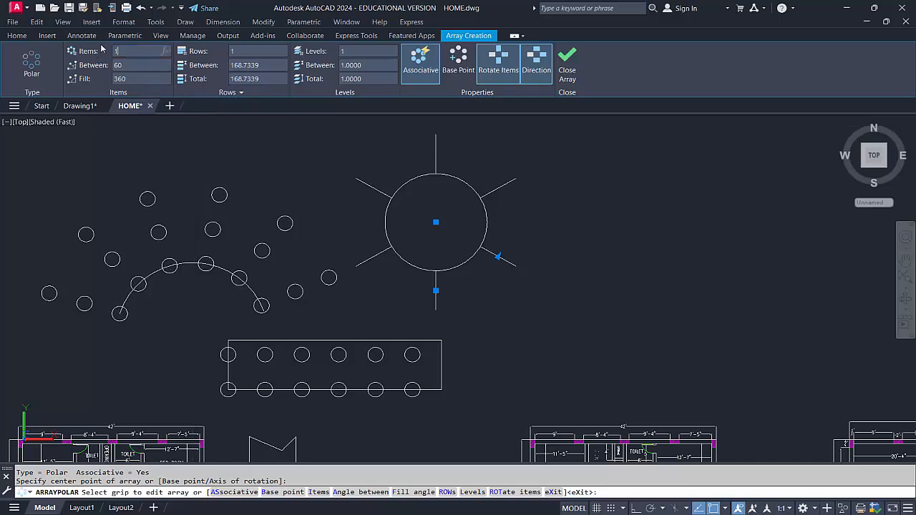
pyautogui.press('Return')
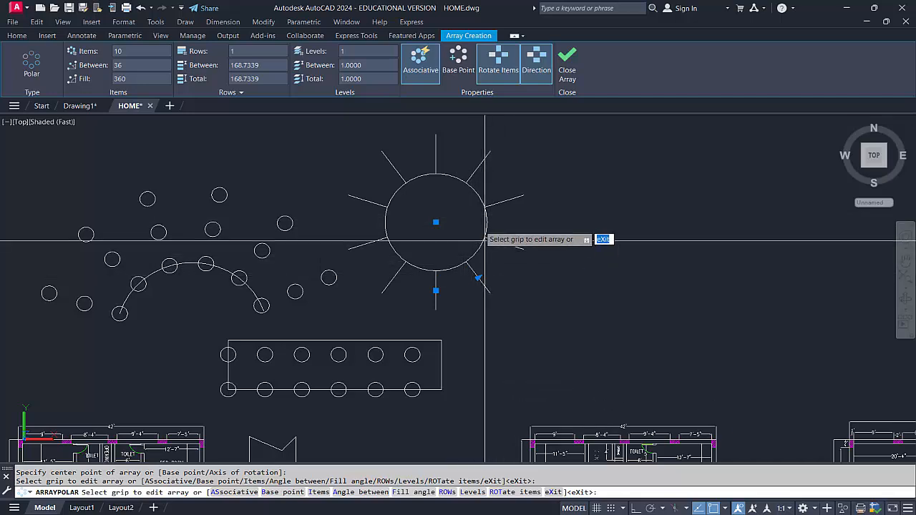
# Try 2 rows on the polar array of lines, return it to 1 row, and deselect the array
pyautogui.click(246, 52)
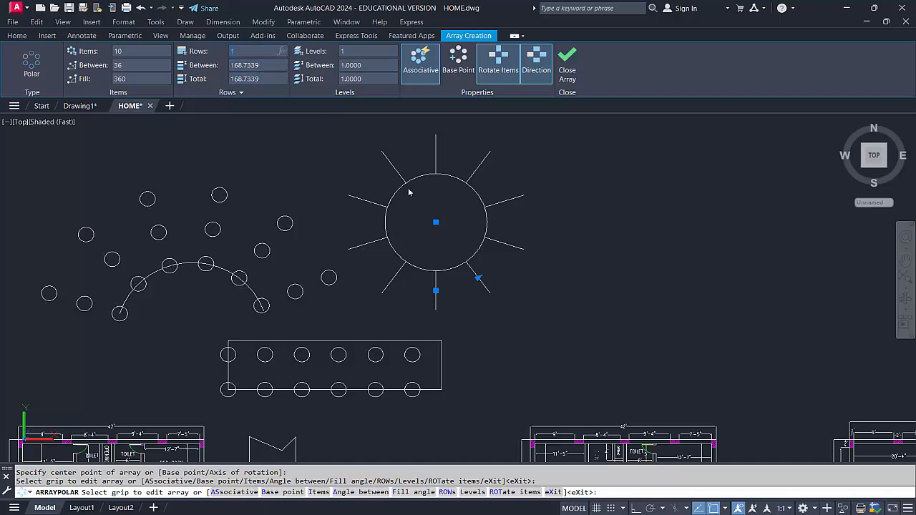
pyautogui.press('Return')
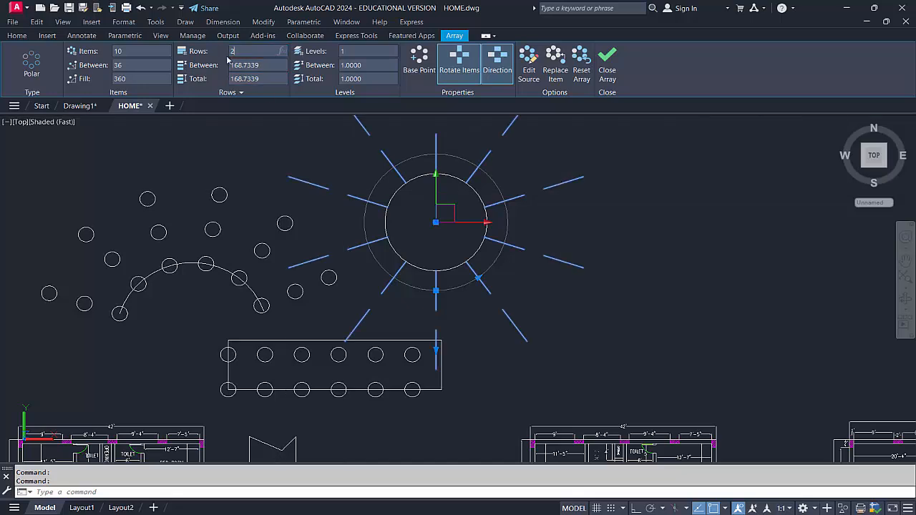
pyautogui.scroll(-3, 369, 232)
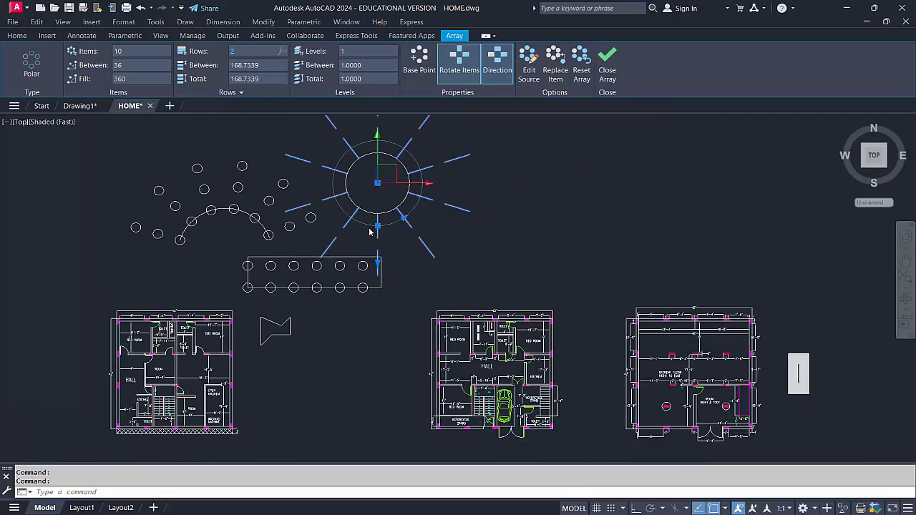
pyautogui.scroll(1, 372, 228)
pyautogui.scroll(-1, 374, 218)
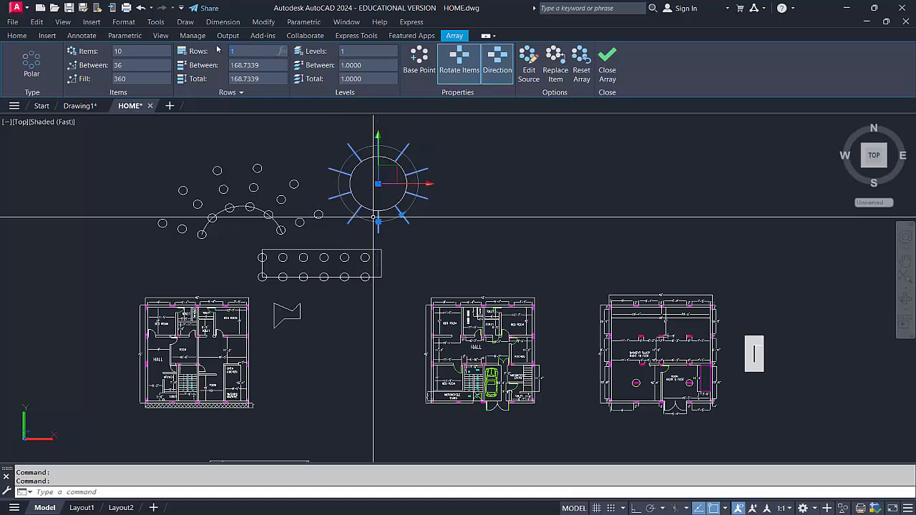
pyautogui.click(478, 192)
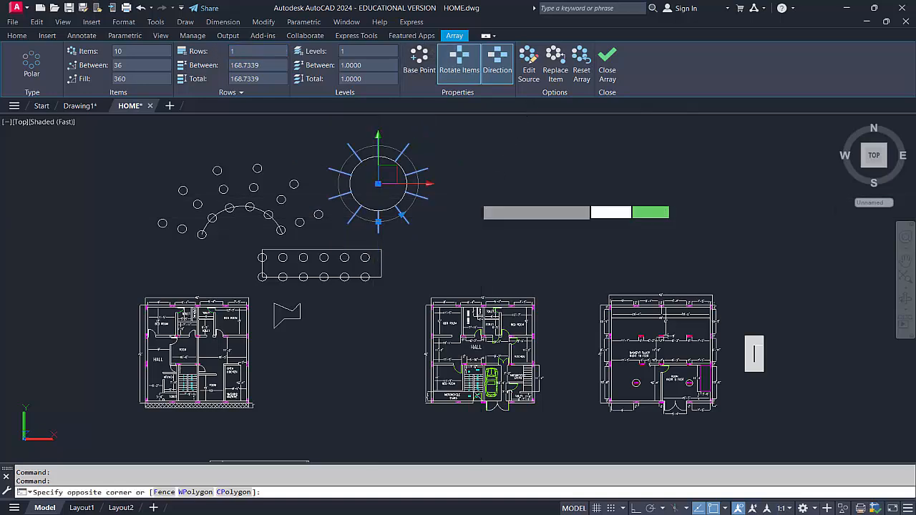
pyautogui.press('Escape')
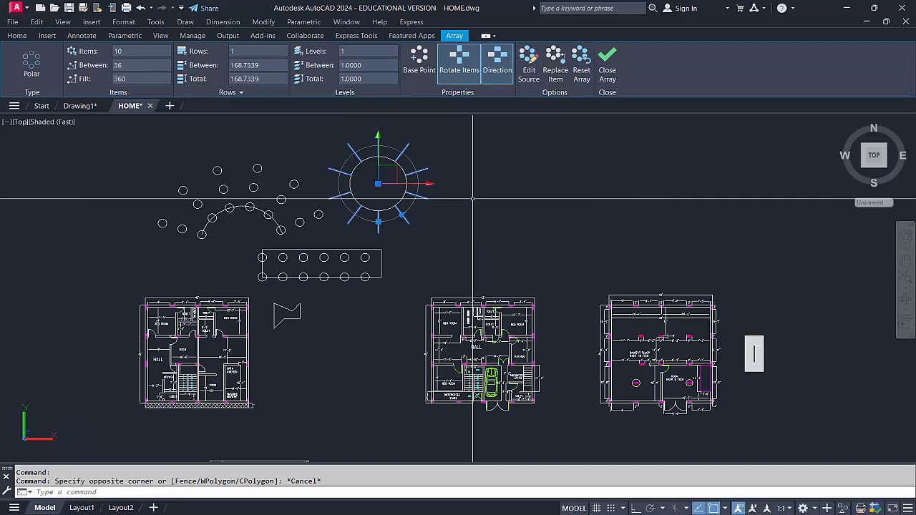
pyautogui.moveTo(456, 178); pyautogui.dragTo(541, 214, button='middle')
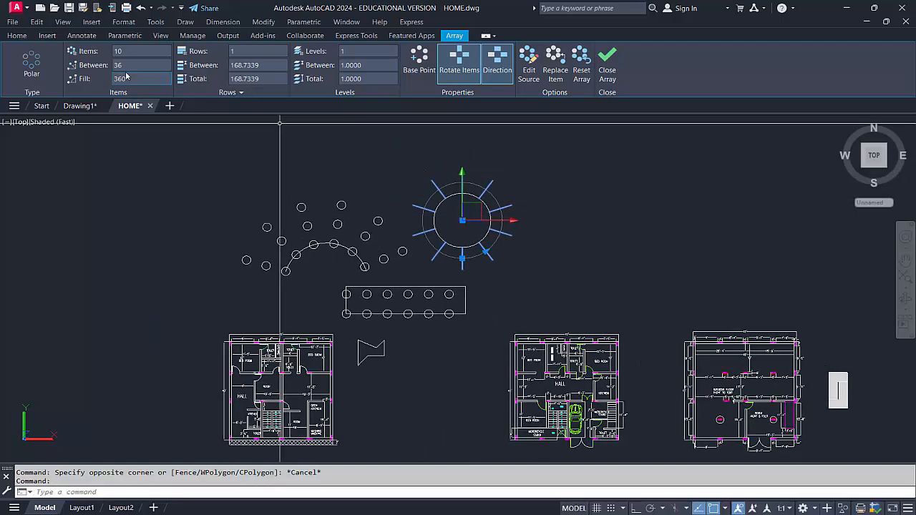
pyautogui.press('Escape')
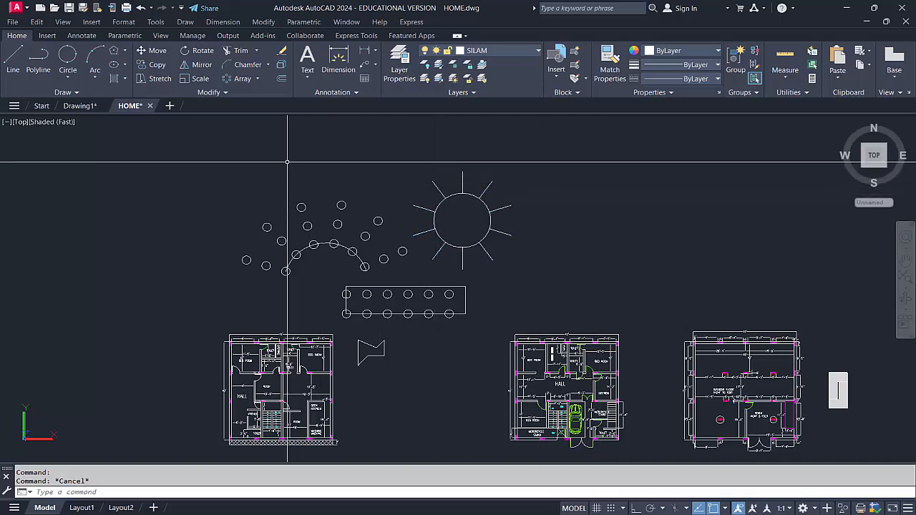
# Show the additional Modify commands
pyautogui.click(226, 93)
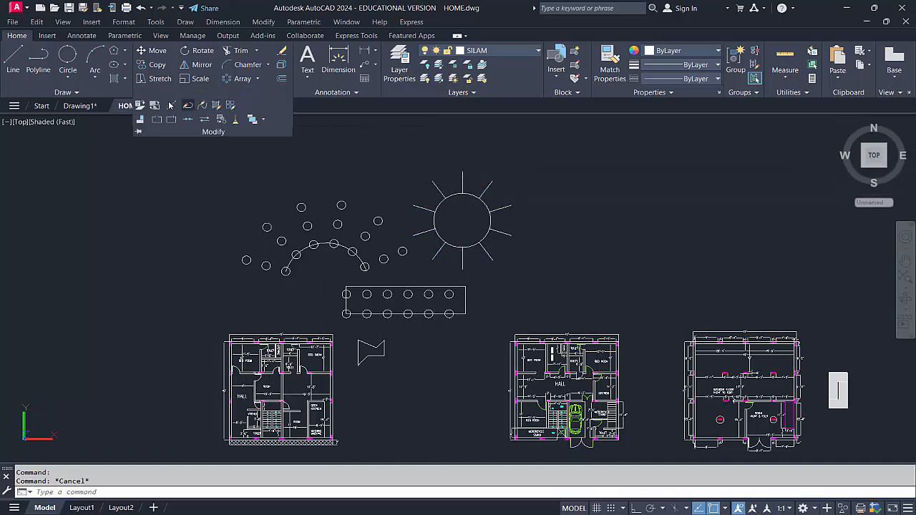
pyautogui.press('Escape')
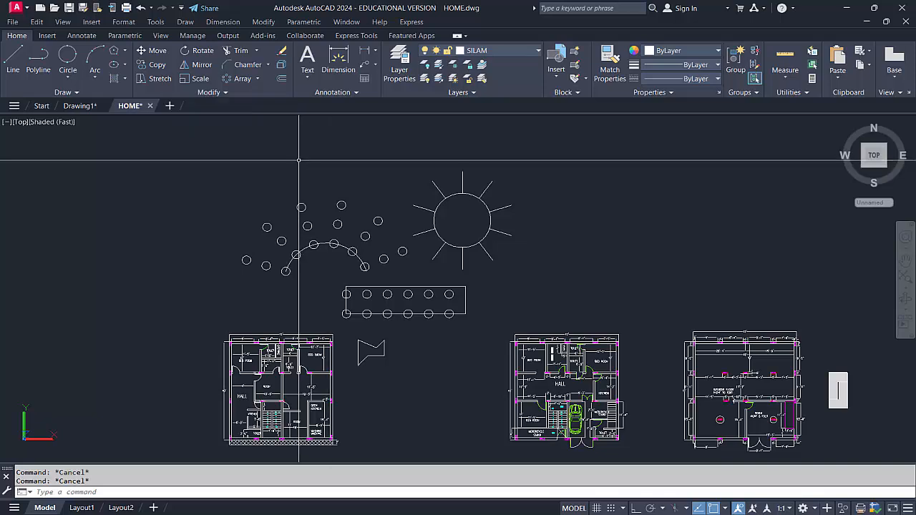
pyautogui.click(225, 92)
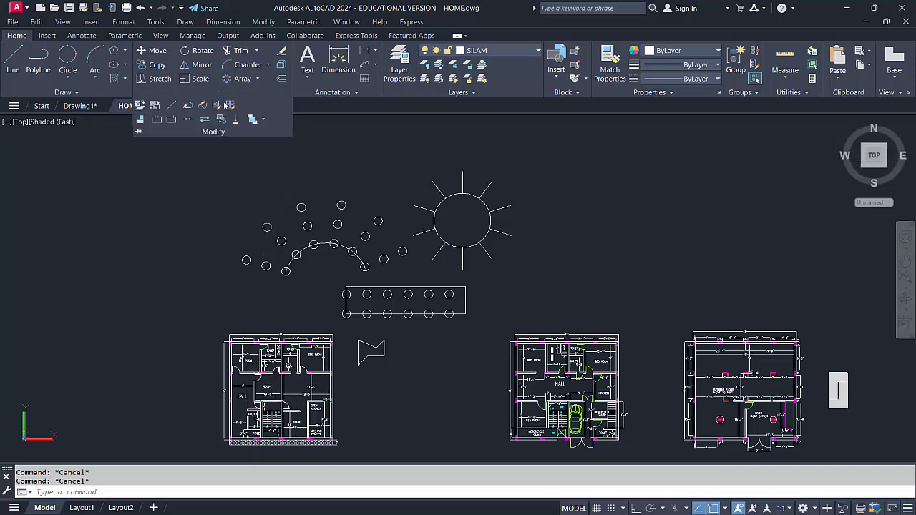